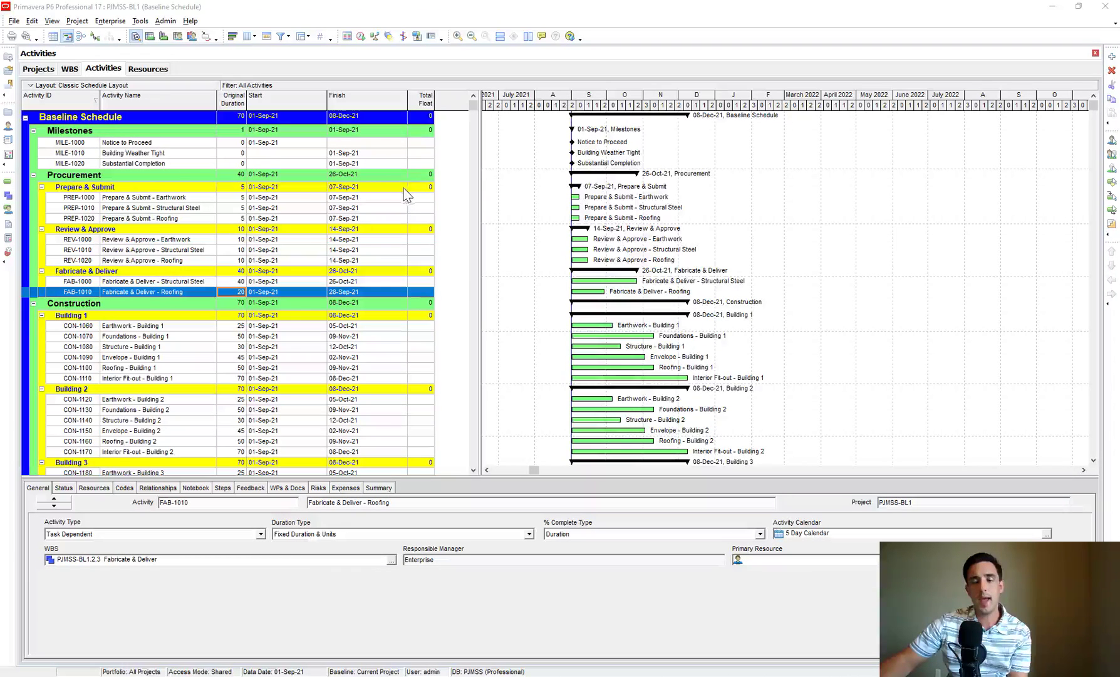
Browse the activity table and select Earthwork - Building 1 (CON-1060)
{"action": "left_click", "coordinate": [309, 198]}
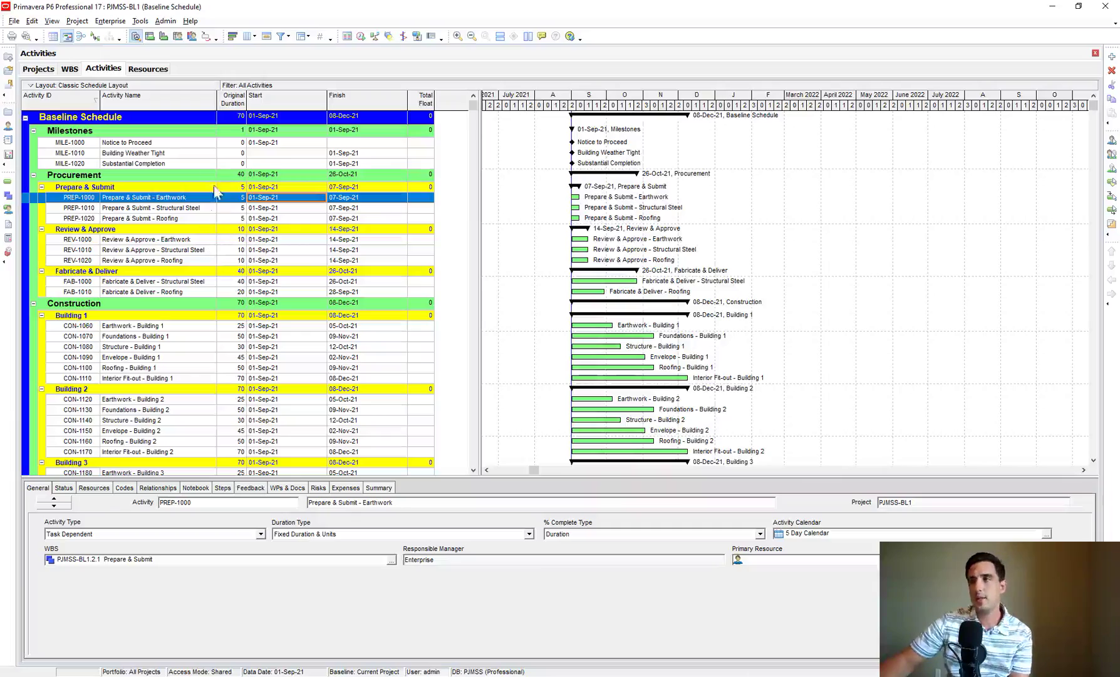
{"action": "scroll", "coordinate": [593, 366], "scroll_direction": "down", "scroll_amount": 4}
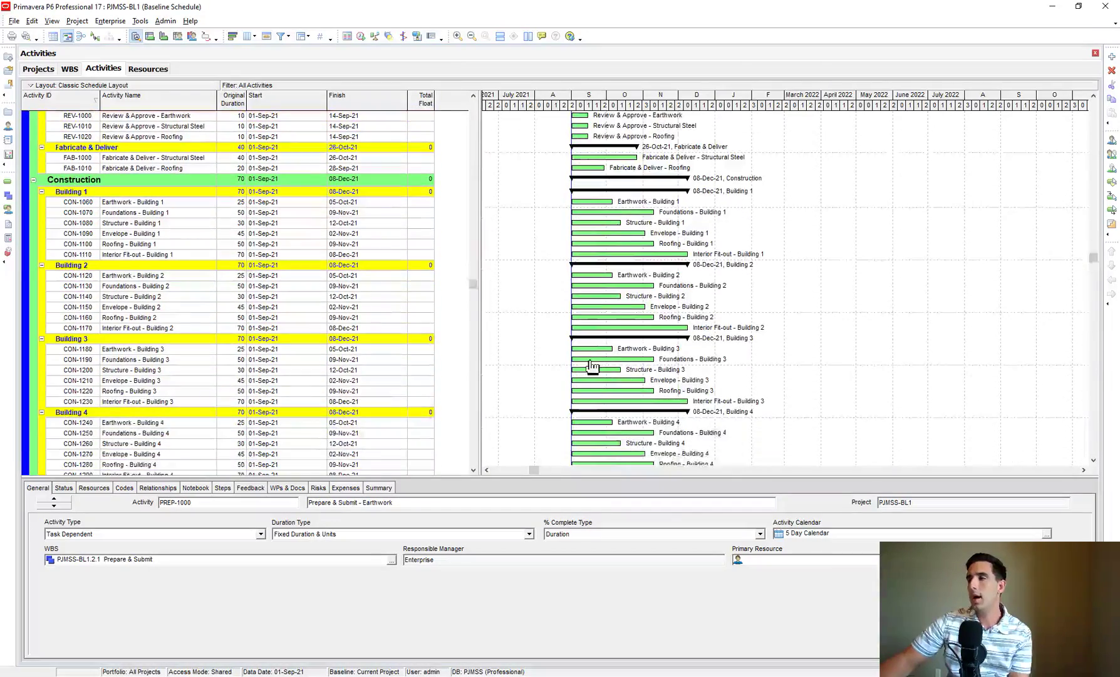
{"action": "scroll", "coordinate": [592, 367], "scroll_direction": "down", "scroll_amount": 2}
{"action": "scroll", "coordinate": [376, 300], "scroll_direction": "up", "scroll_amount": 2}
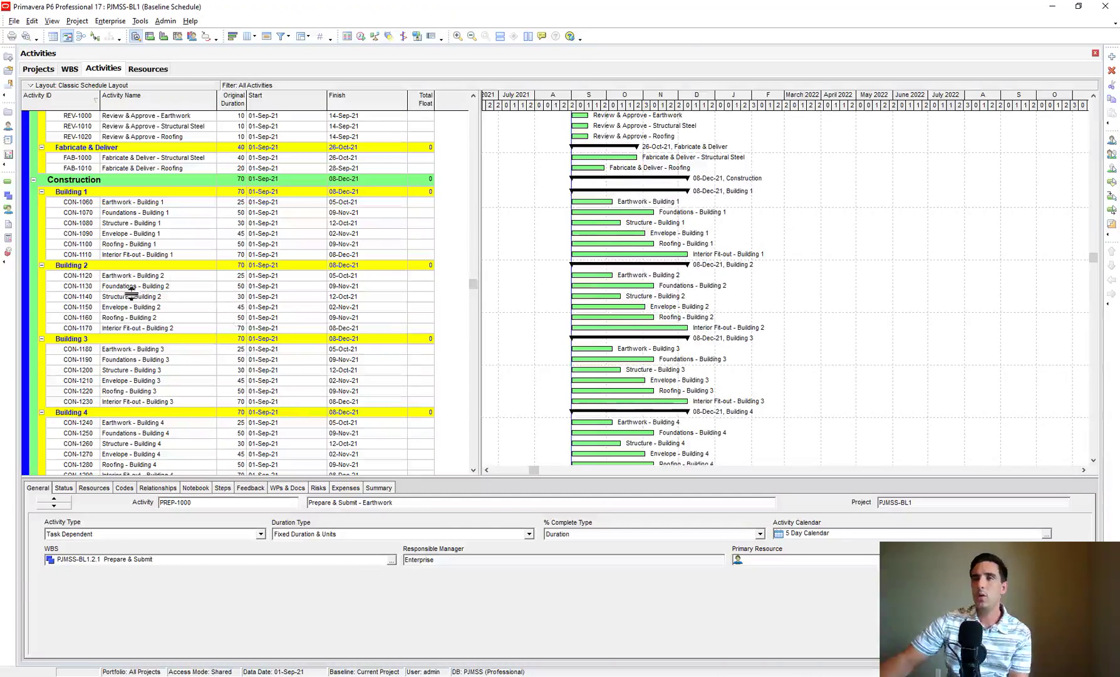
{"action": "scroll", "coordinate": [270, 311], "scroll_direction": "up", "scroll_amount": 4}
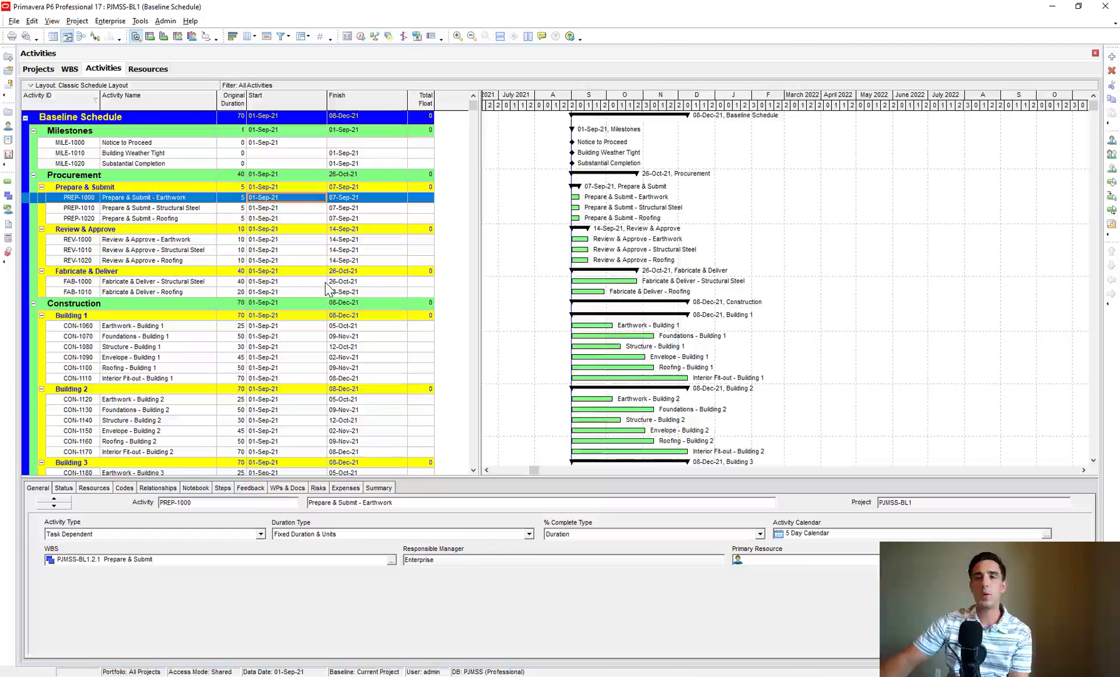
{"action": "left_click", "coordinate": [166, 327]}
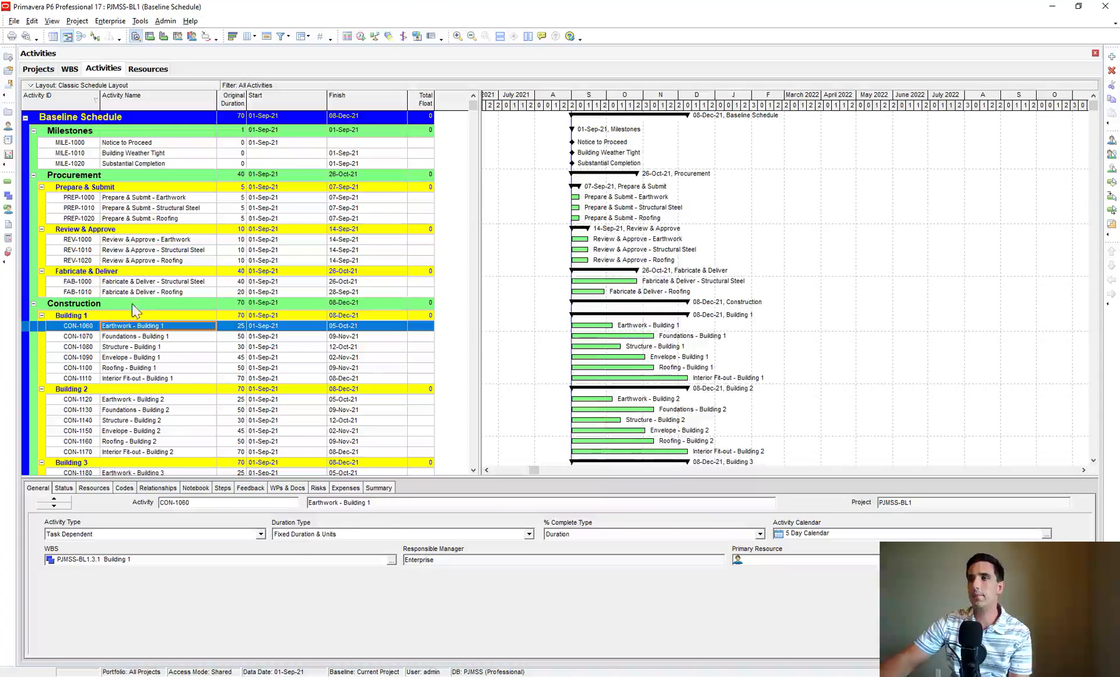
{"action": "left_click", "coordinate": [75, 316]}
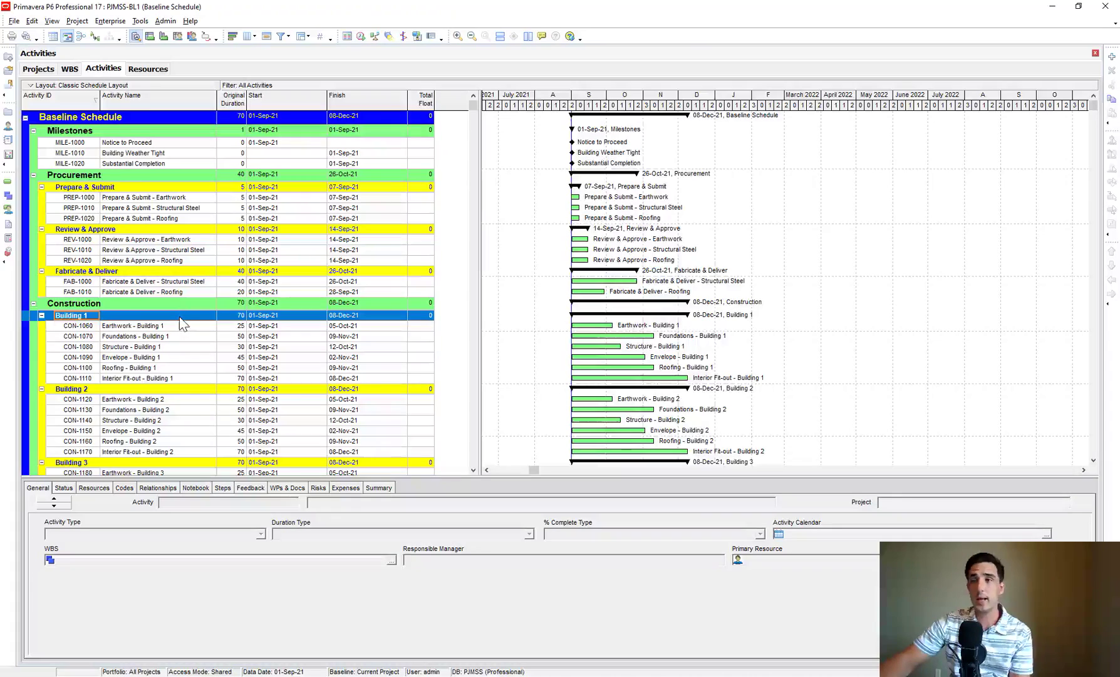
{"action": "left_click", "coordinate": [97, 326]}
{"action": "scroll", "coordinate": [110, 306], "scroll_direction": "down", "scroll_amount": 2}
{"action": "scroll", "coordinate": [108, 306], "scroll_direction": "down", "scroll_amount": 1}
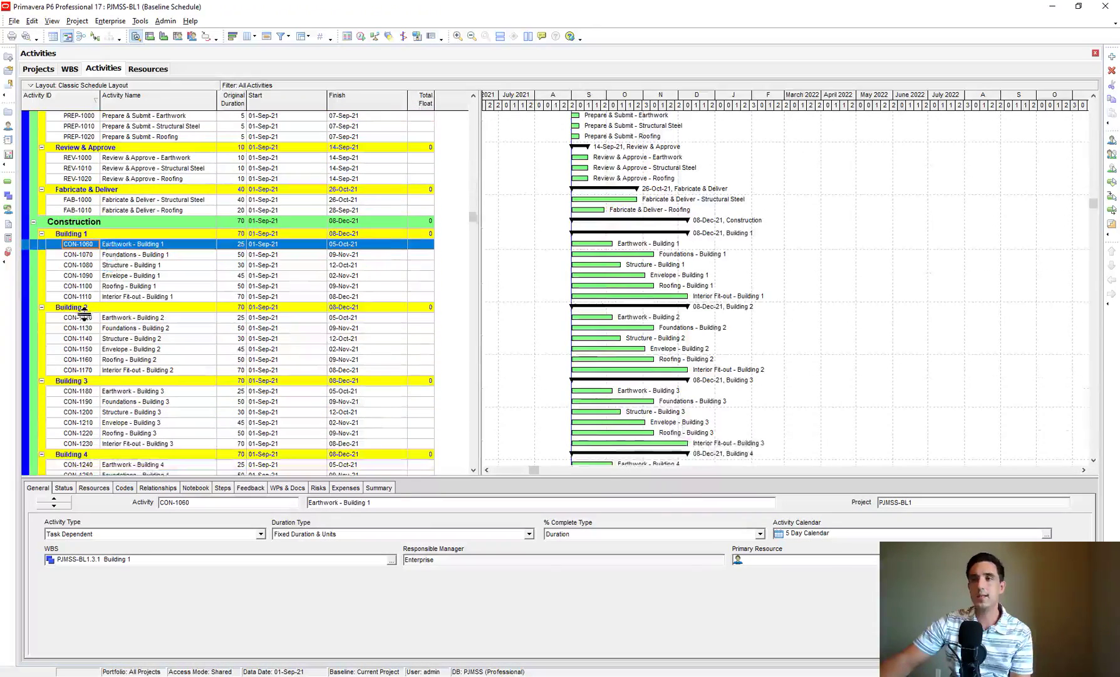
{"action": "left_click", "coordinate": [125, 254]}
{"action": "left_click", "coordinate": [129, 244]}
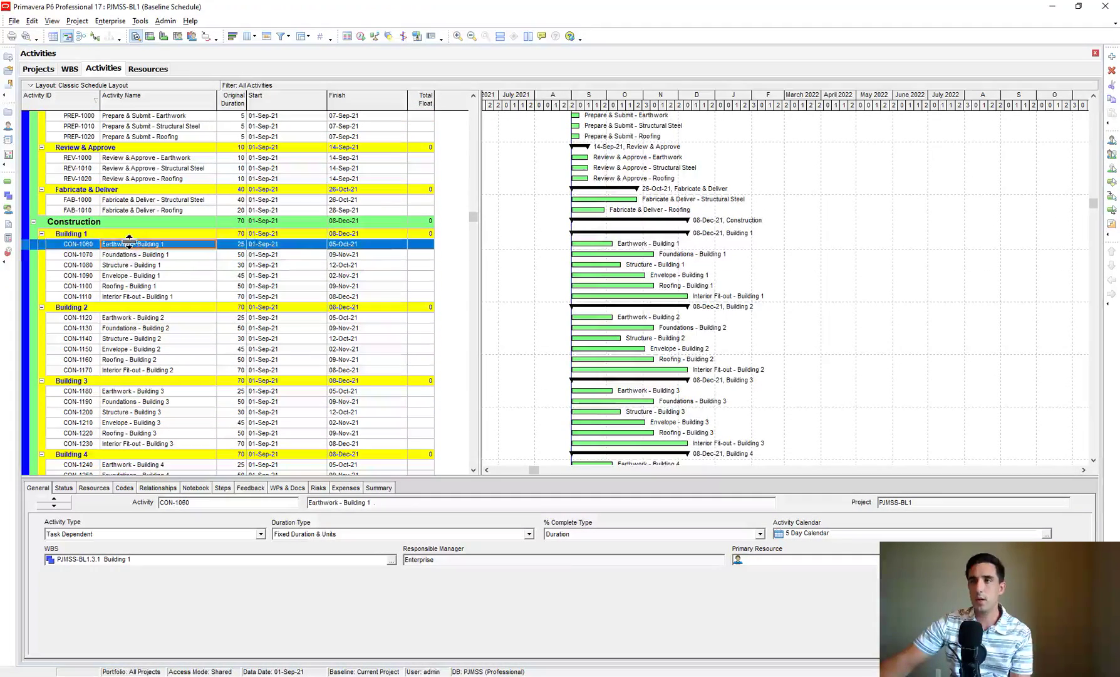
{"action": "left_click", "coordinate": [137, 305]}
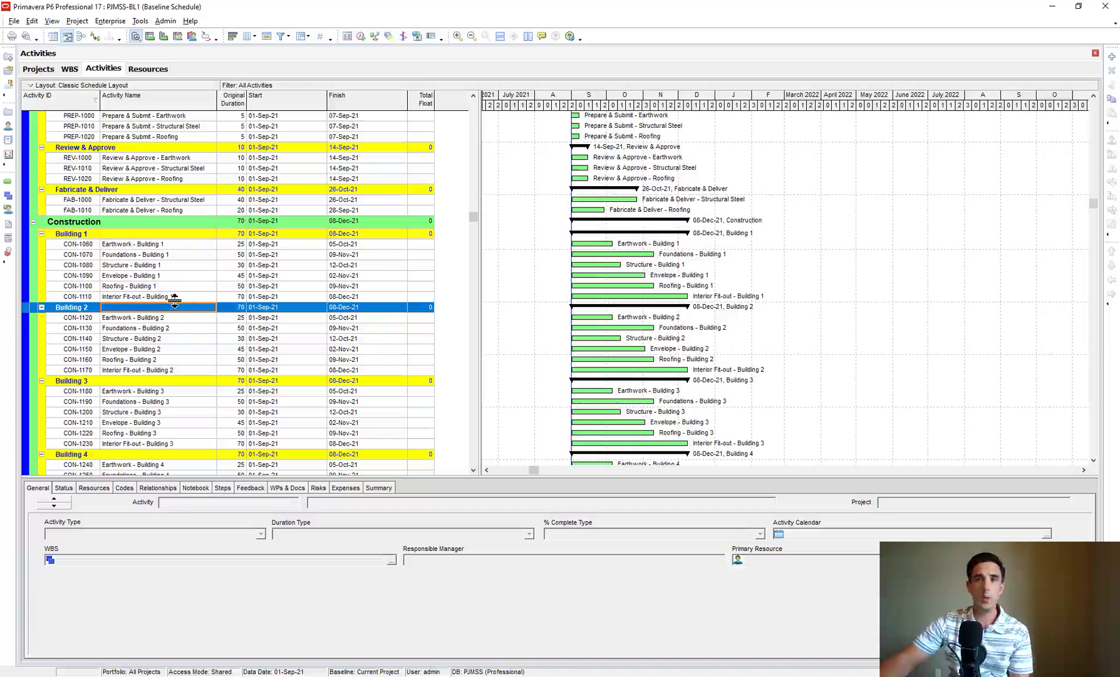
{"action": "left_click", "coordinate": [86, 237]}
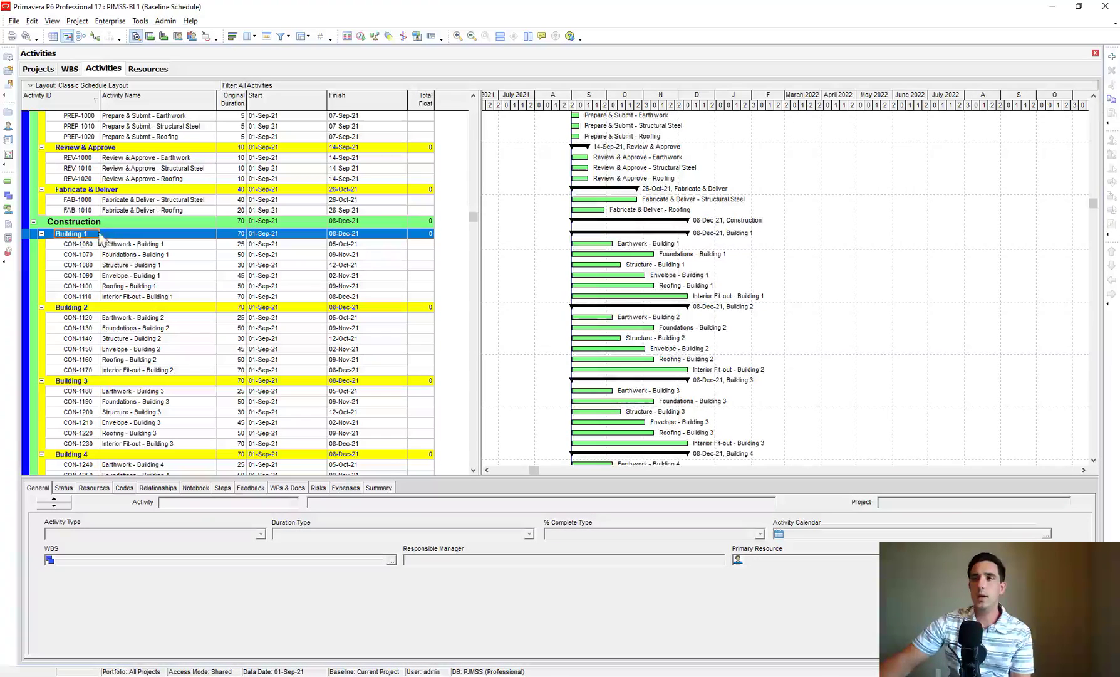
{"action": "left_click", "coordinate": [117, 246]}
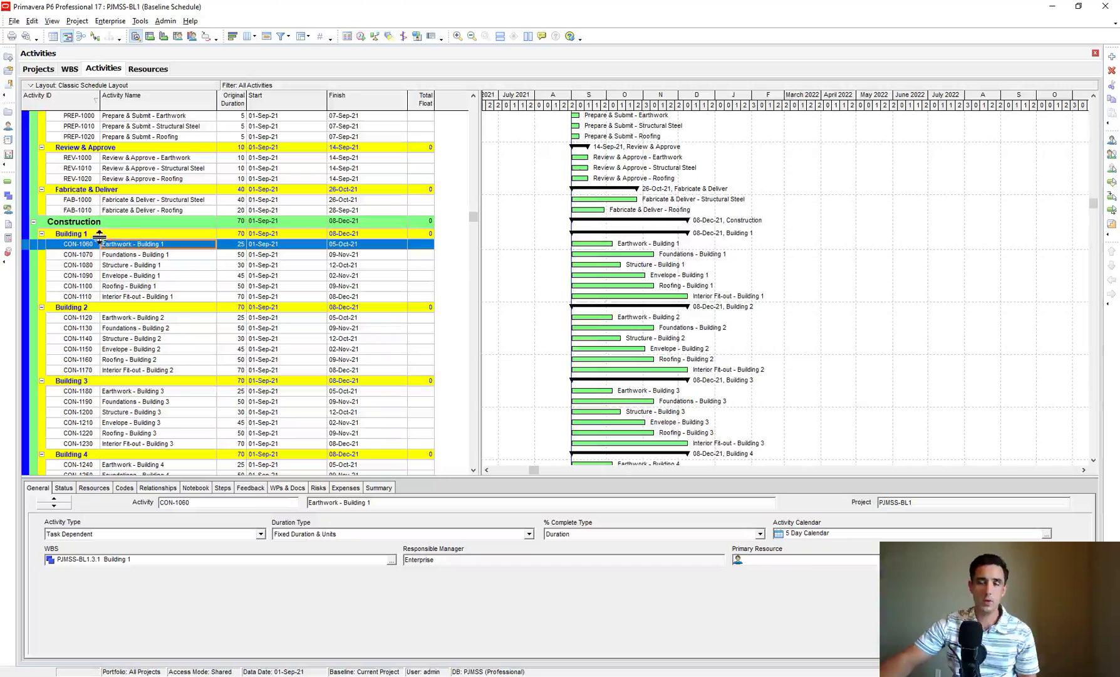
{"action": "left_click", "coordinate": [99, 235]}
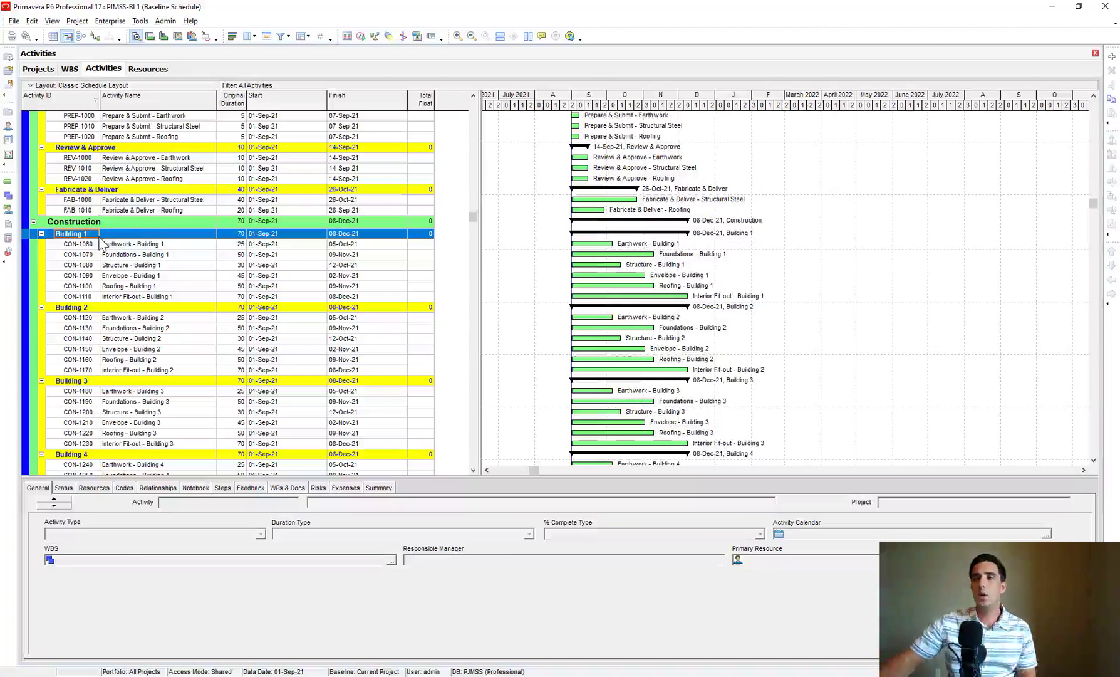
{"action": "left_click", "coordinate": [137, 245]}
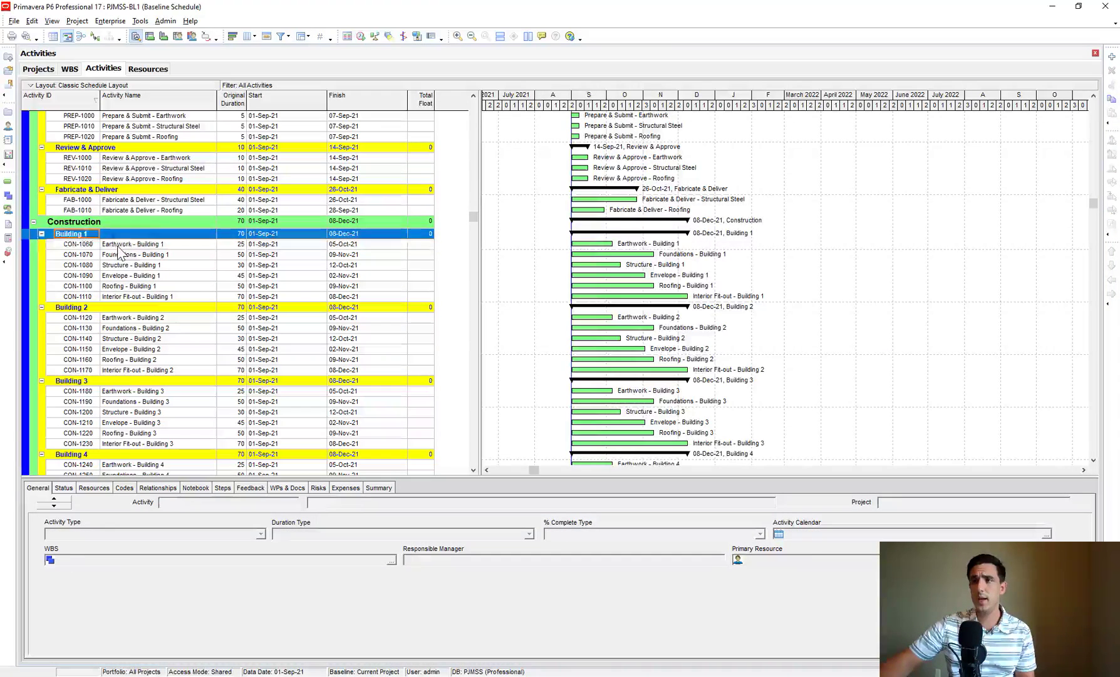
Assign Foundations - Building 1 (CON-1070) as a finish-to-start successor of Earthwork - Building 1
{"action": "left_click", "coordinate": [170, 489]}
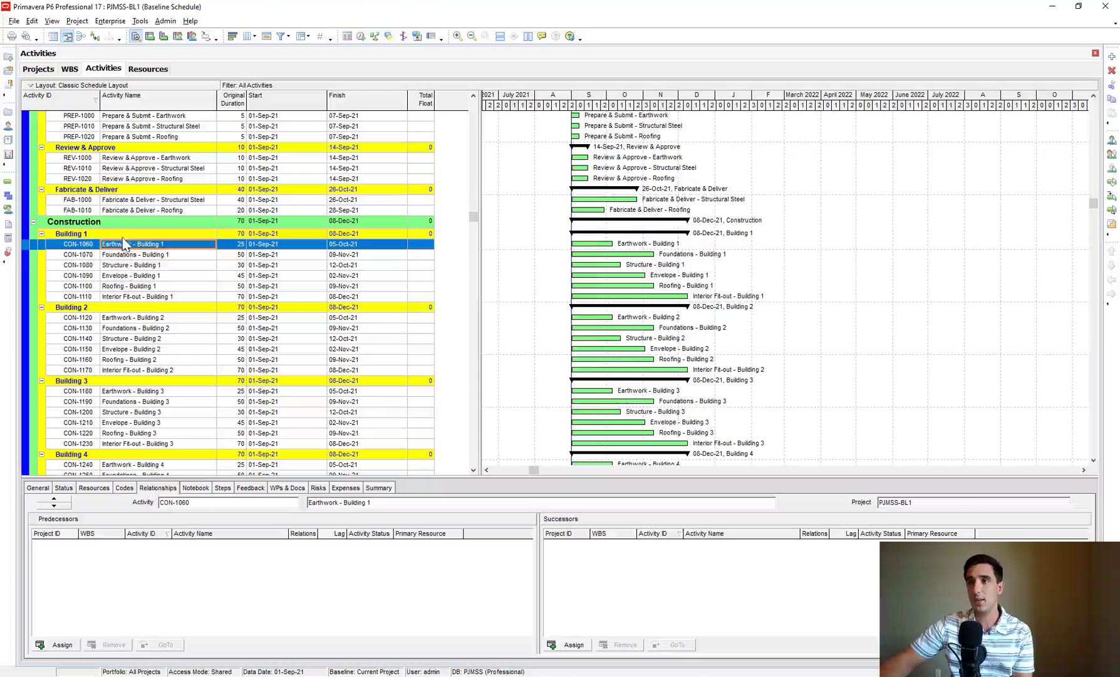
{"action": "left_click", "coordinate": [571, 644]}
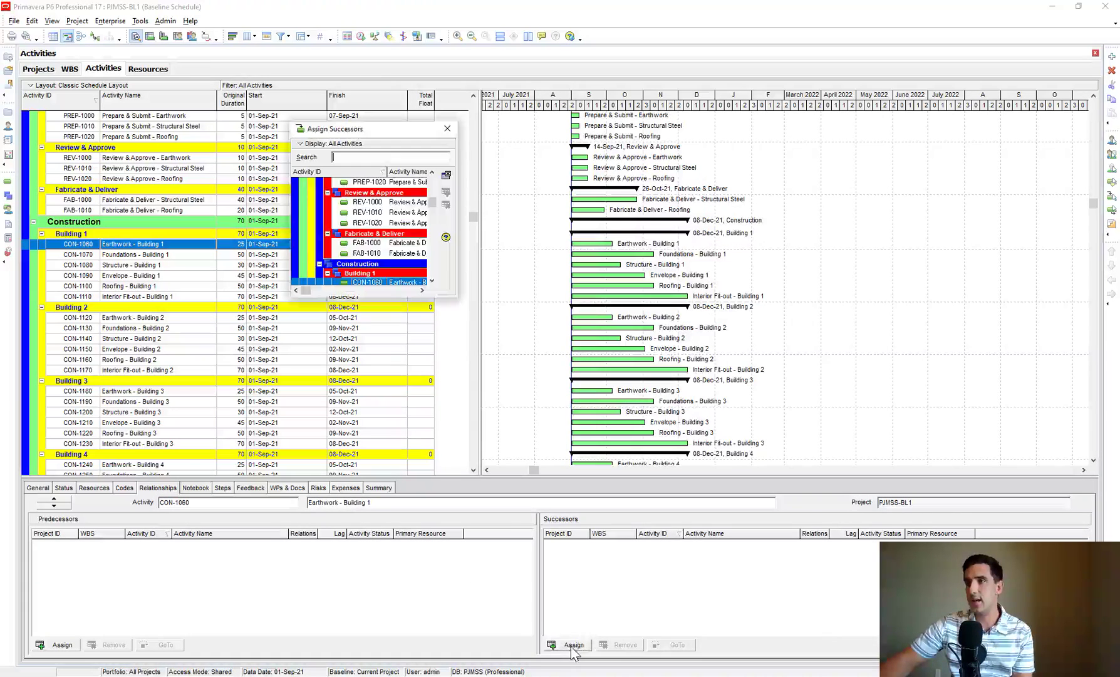
{"action": "left_click_drag", "start_coordinate": [457, 296], "coordinate": [744, 474]}
{"action": "left_click", "coordinate": [407, 293]}
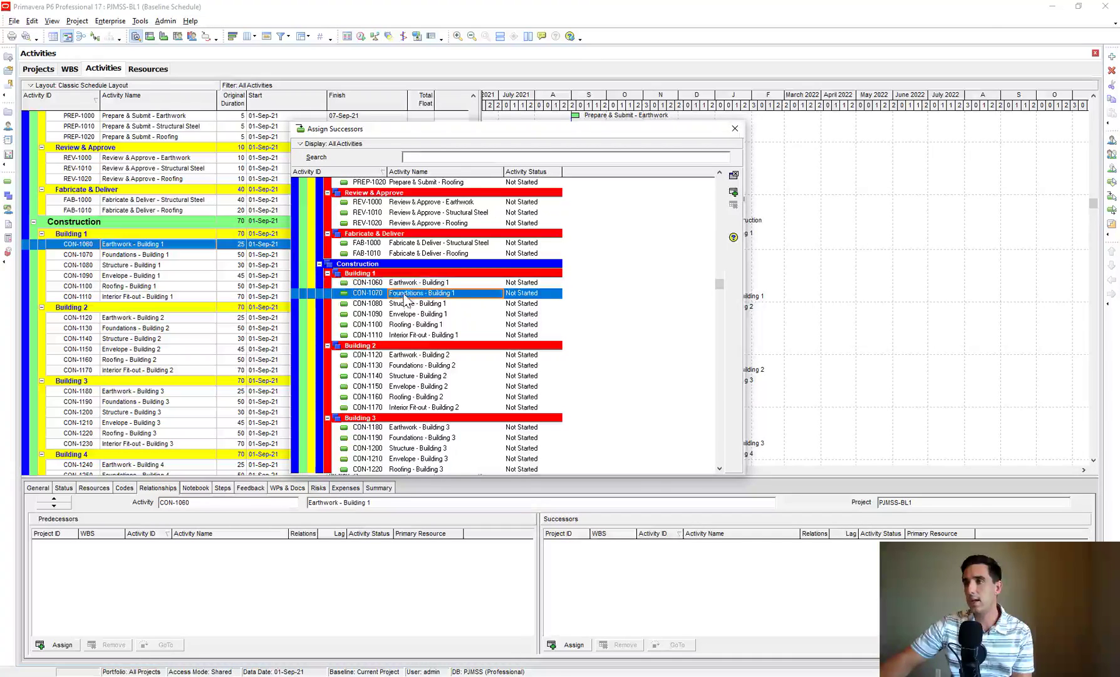
{"action": "left_click", "coordinate": [736, 198]}
{"action": "left_click", "coordinate": [735, 127]}
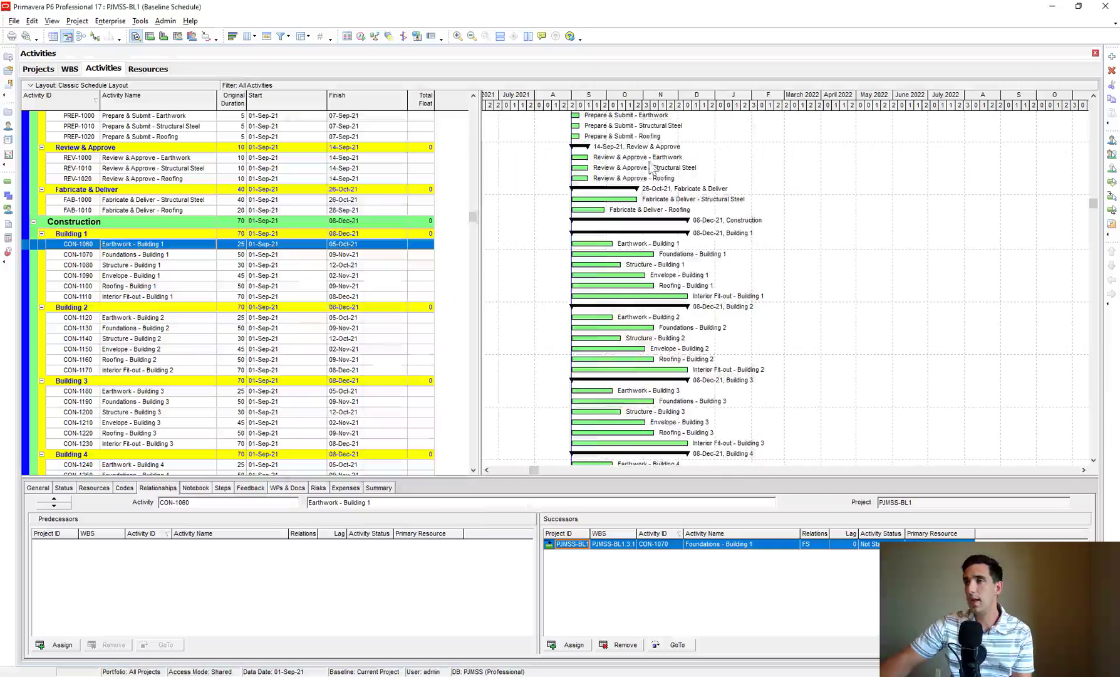
{"action": "left_click", "coordinate": [362, 39]}
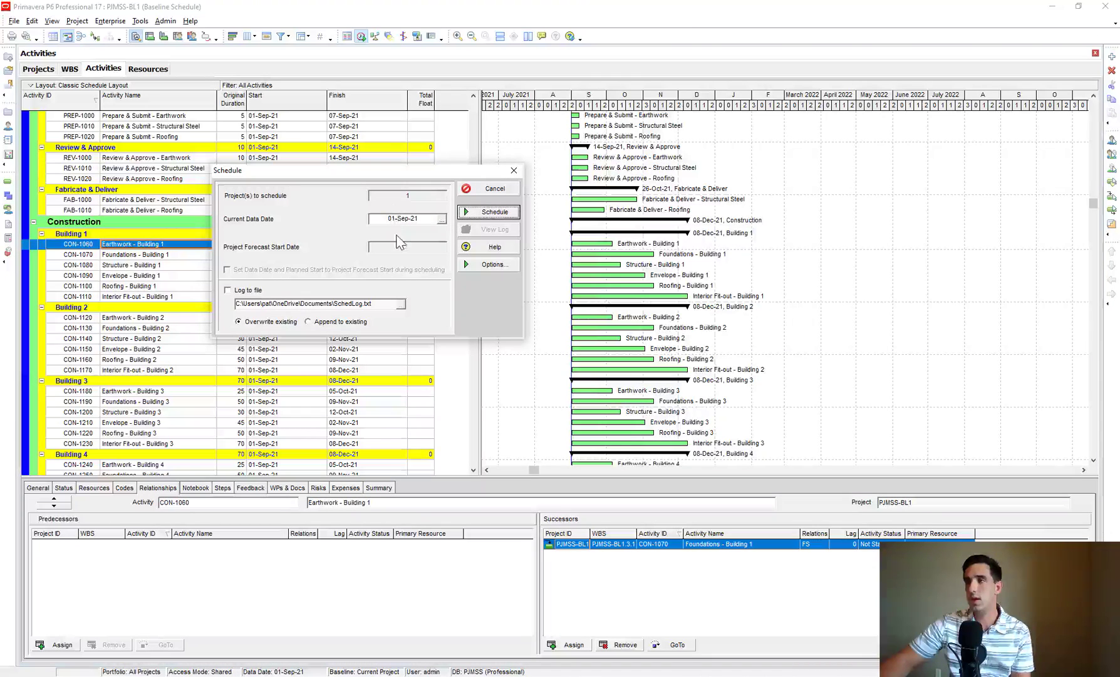
Run the schedule so Foundations - Building 1 starts 06-Oct-21 and Building 1 finishes 15-Dec-21
{"action": "left_click", "coordinate": [492, 213]}
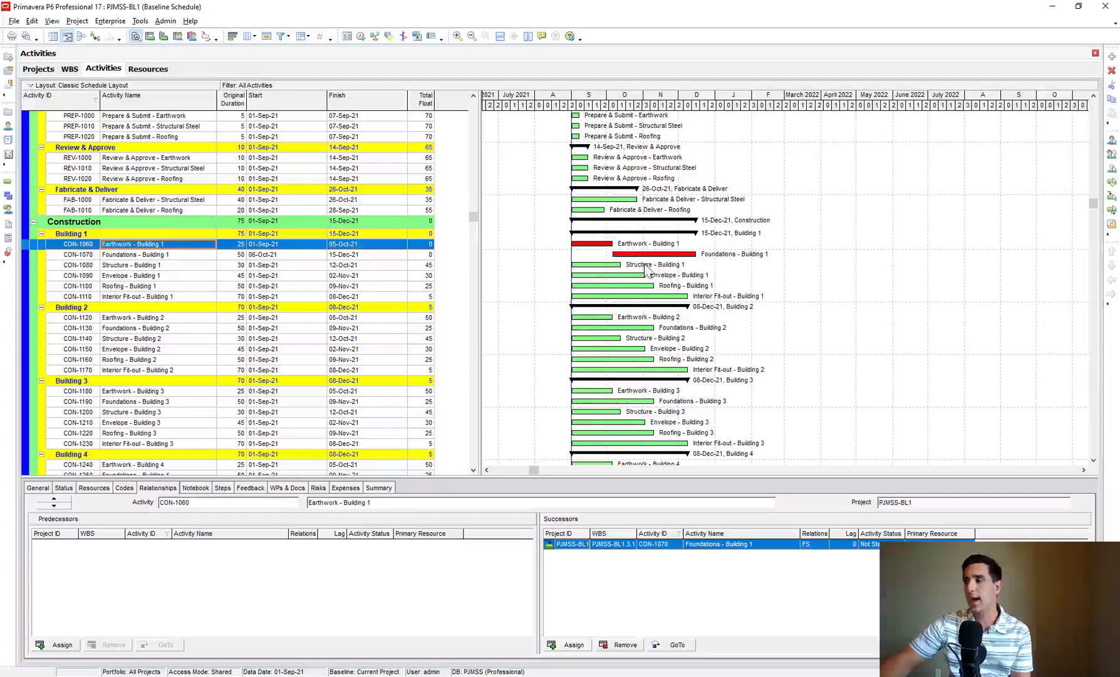
Remove the Earthwork-to-Foundations - Building 1 successor link and reschedule the project
{"action": "left_click", "coordinate": [622, 645]}
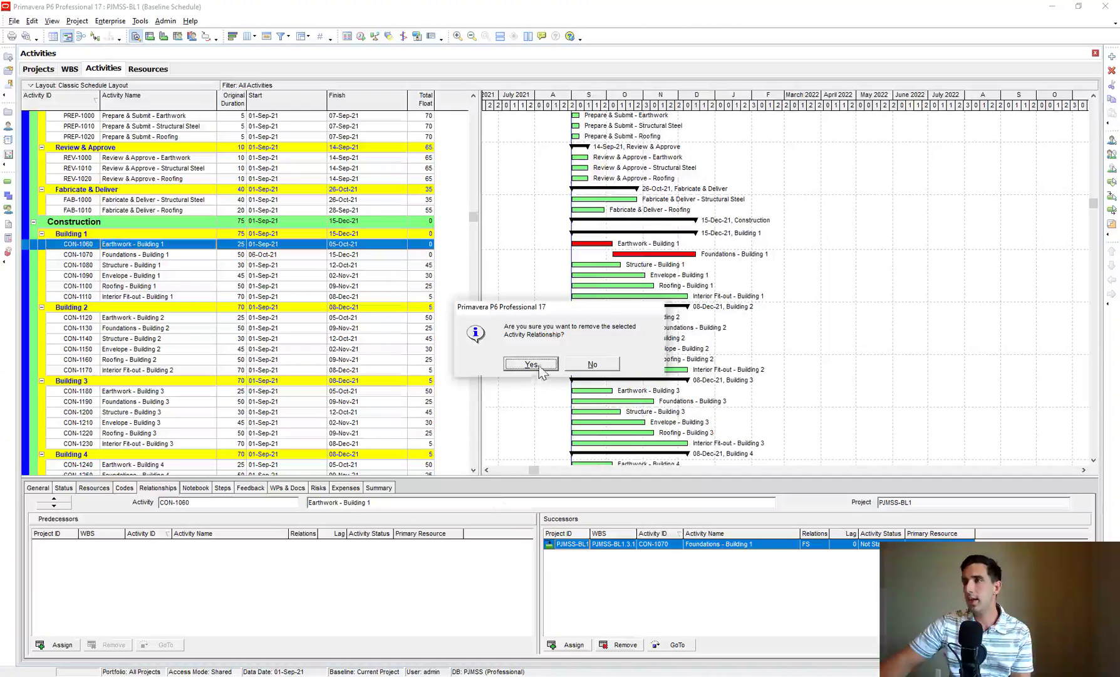
{"action": "left_click", "coordinate": [532, 364]}
{"action": "left_click", "coordinate": [359, 36]}
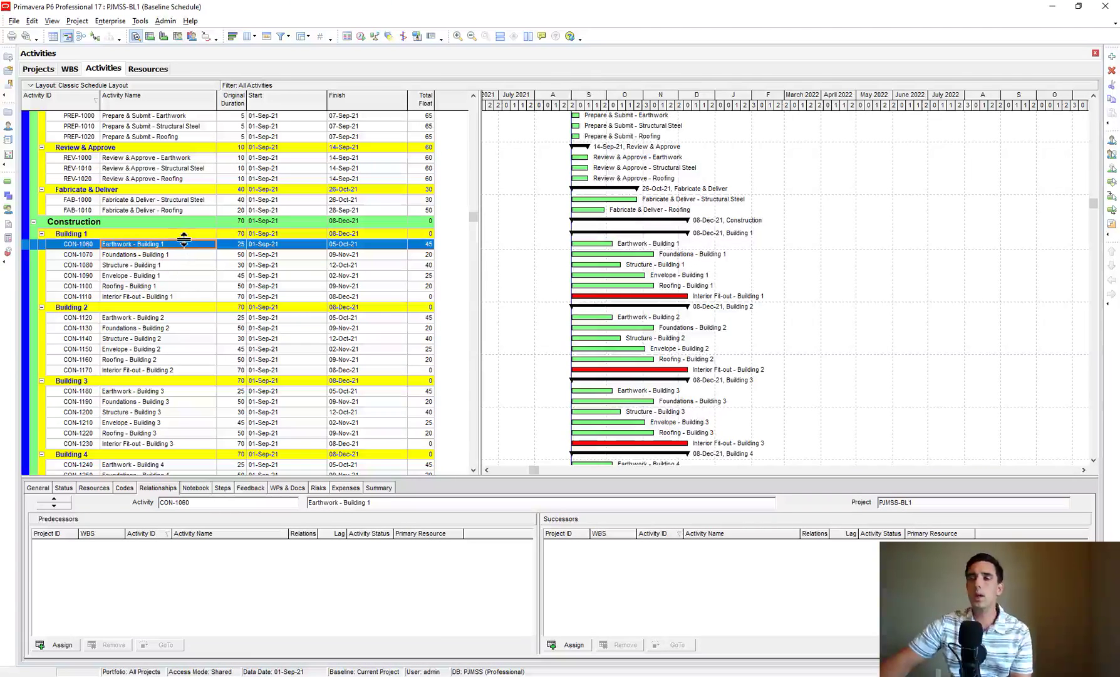
Select the Building 1 activities from Earthwork through Interior Fit-out
{"action": "left_click", "coordinate": [122, 254]}
{"action": "left_click", "coordinate": [123, 268]}
{"action": "left_click", "coordinate": [126, 277]}
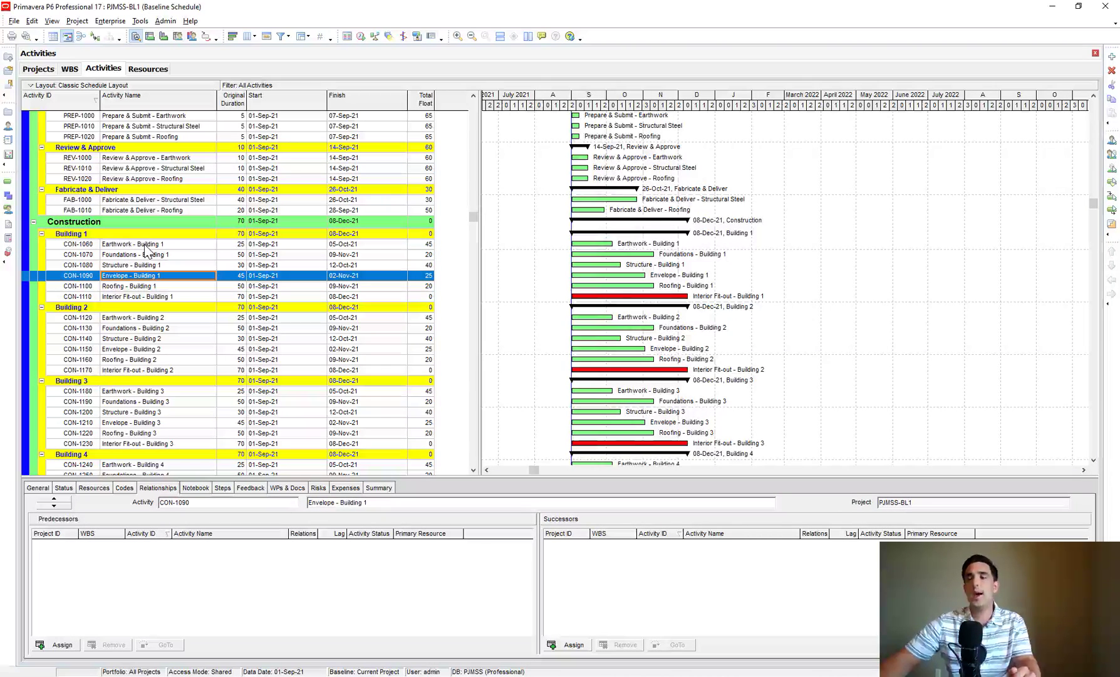
{"action": "left_click", "coordinate": [145, 246]}
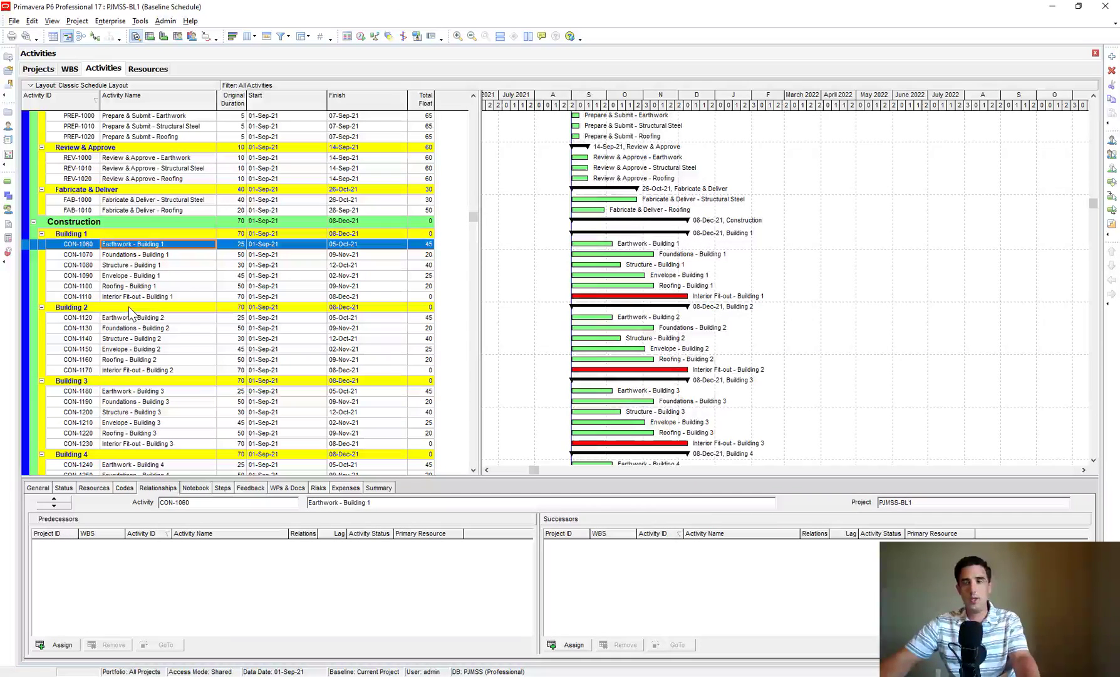
{"action": "left_click", "coordinate": [150, 296], "text": "shift"}
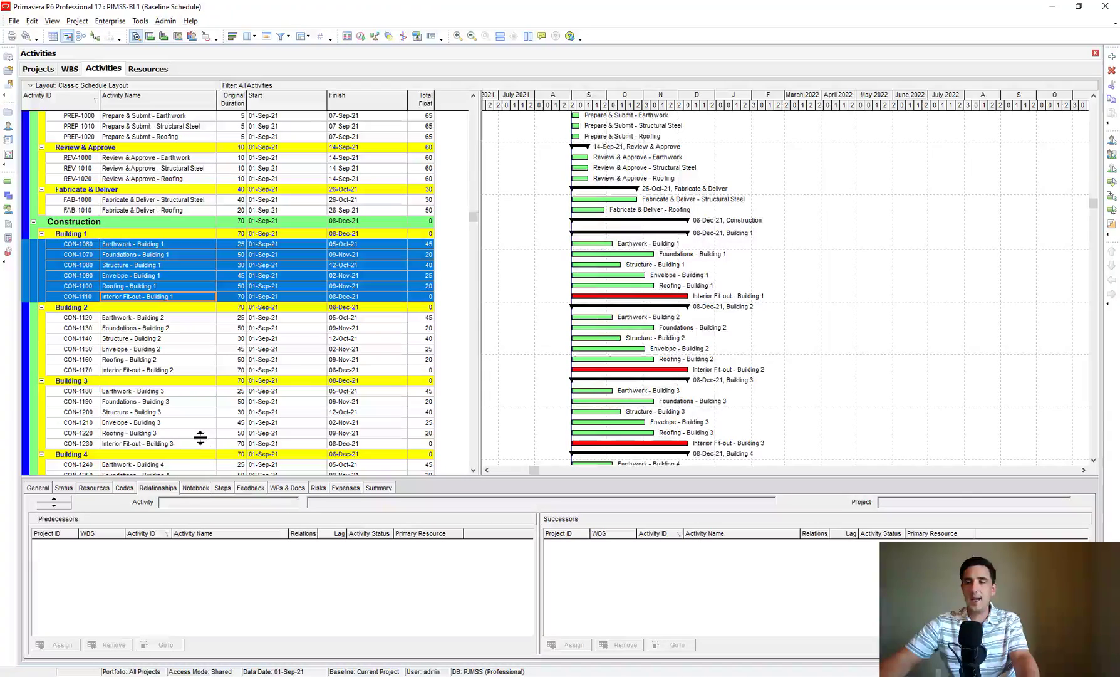
Link the selected Building 1 activities finish-to-start and verify Earthwork's successor is Foundations
{"action": "right_click", "coordinate": [160, 280]}
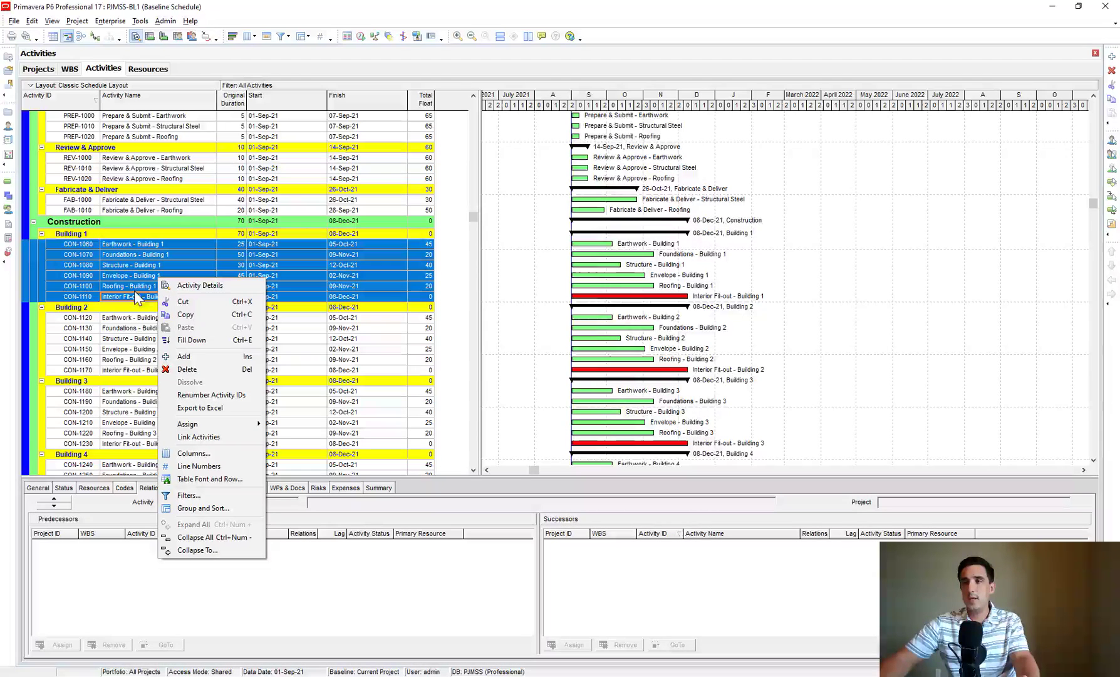
{"action": "left_click", "coordinate": [199, 436]}
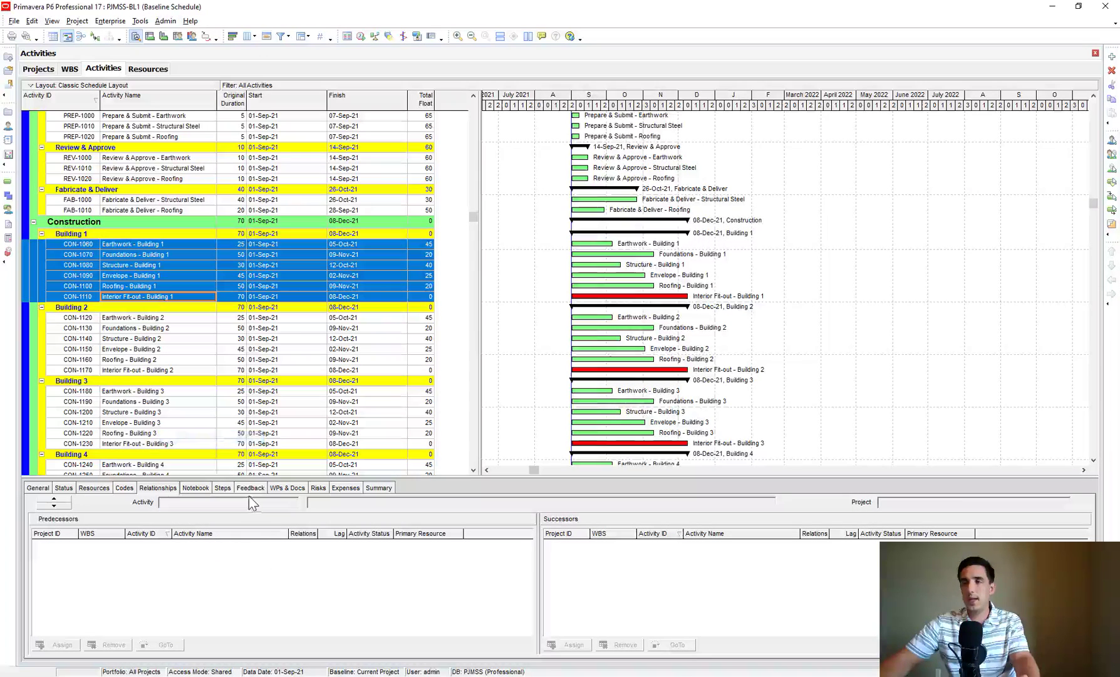
{"action": "left_click", "coordinate": [171, 245]}
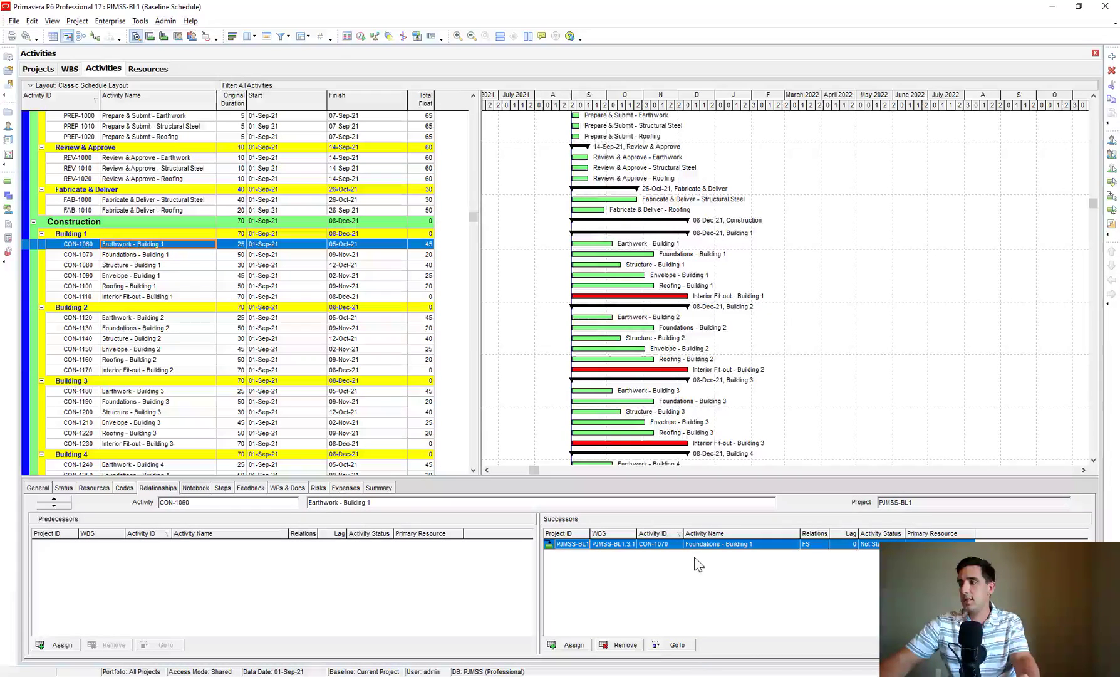
{"action": "left_click", "coordinate": [673, 648]}
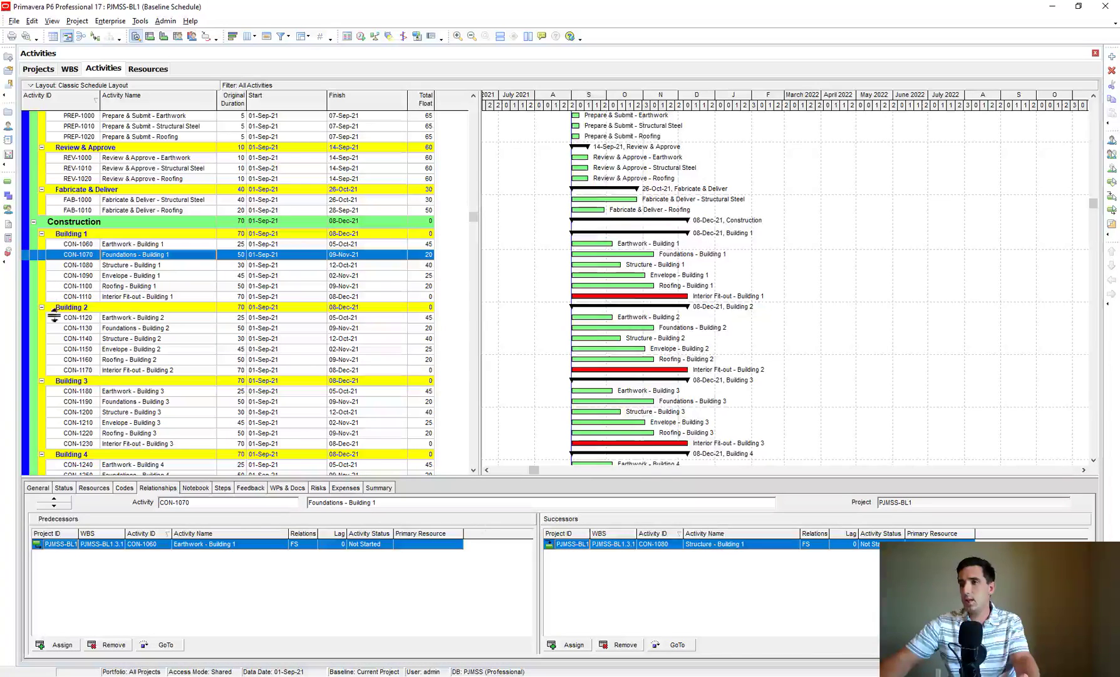
{"action": "left_click", "coordinate": [135, 244]}
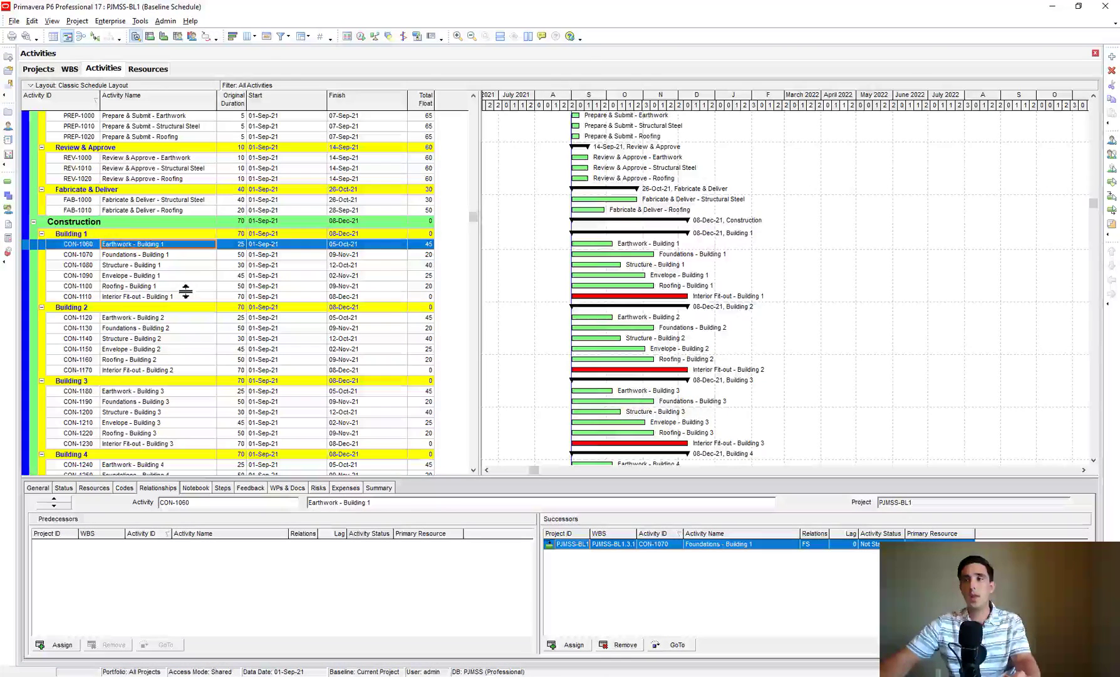
{"action": "left_click", "coordinate": [114, 317]}
Select among the Building 2 activities, then sort each WBS group by Original Duration, shortest first
{"action": "left_click", "coordinate": [138, 328]}
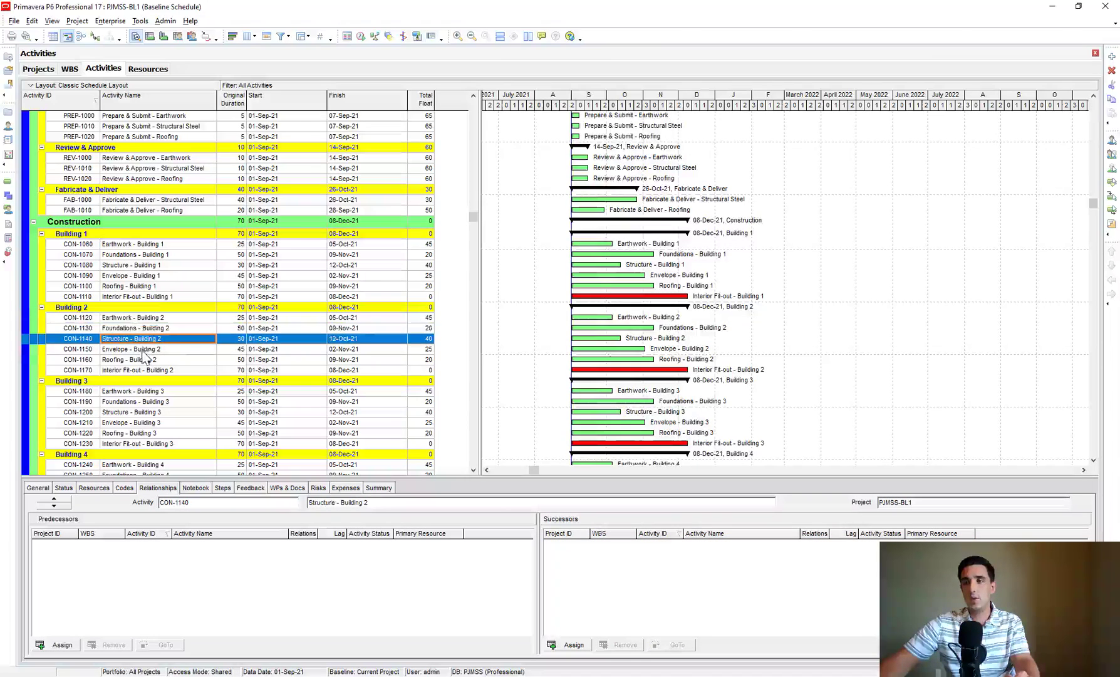
{"action": "left_click", "coordinate": [124, 319]}
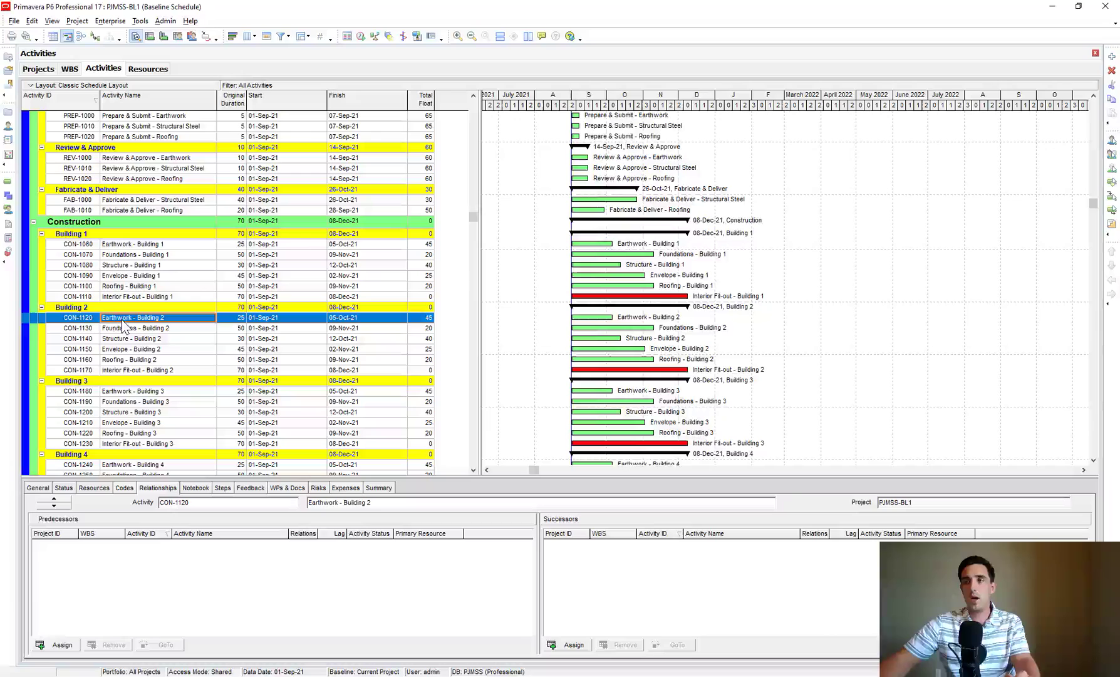
{"action": "left_click", "coordinate": [156, 329], "text": "shift"}
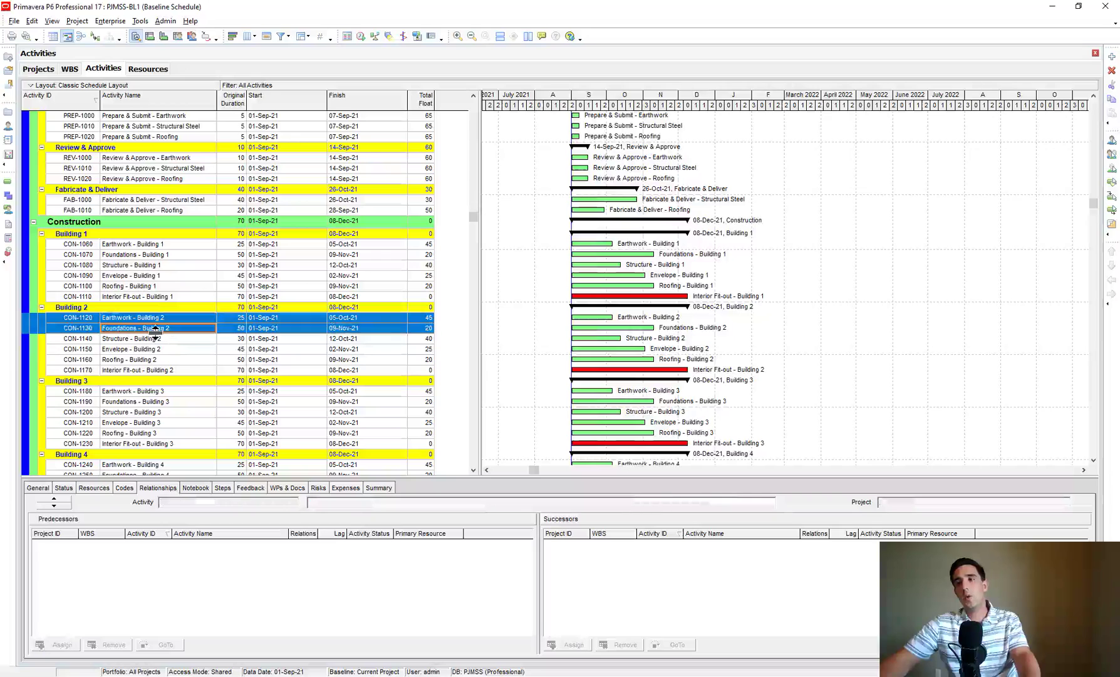
{"action": "left_click", "coordinate": [158, 349], "text": "shift"}
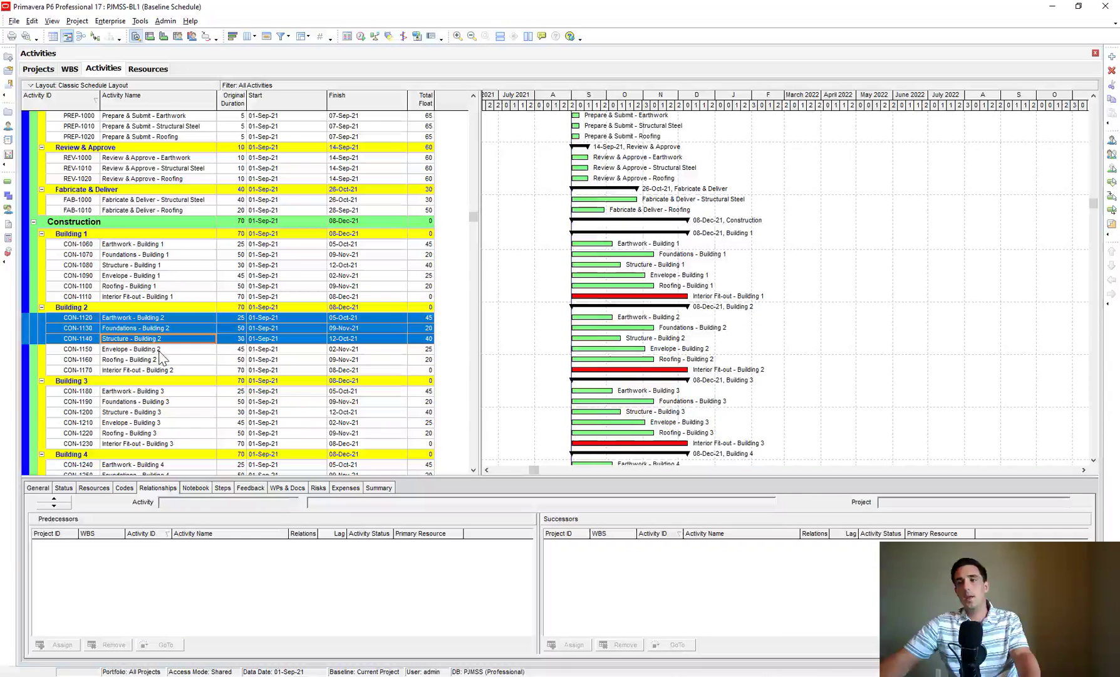
{"action": "left_click", "coordinate": [159, 360], "text": "shift"}
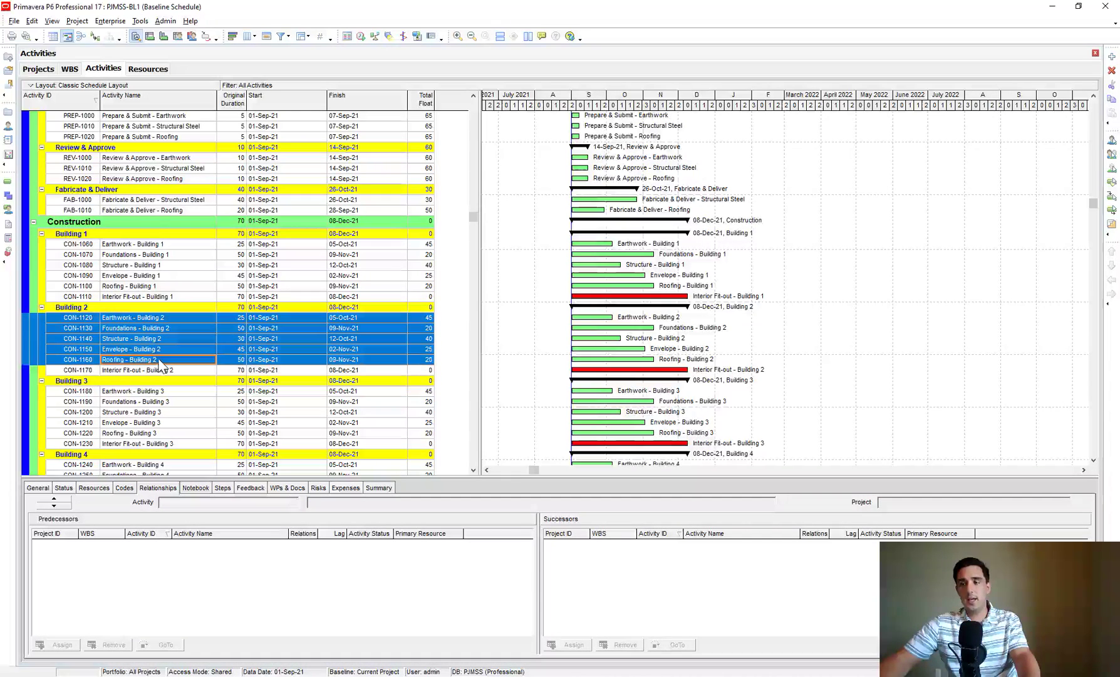
{"action": "left_click", "coordinate": [162, 371], "text": "shift"}
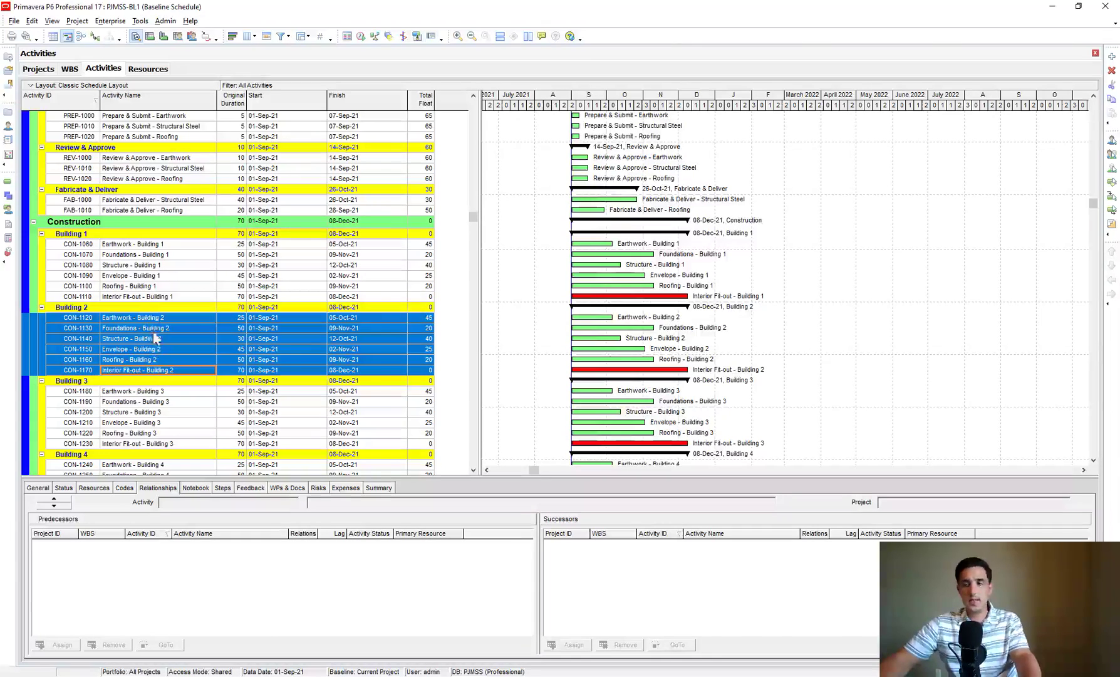
{"action": "left_click", "coordinate": [160, 338]}
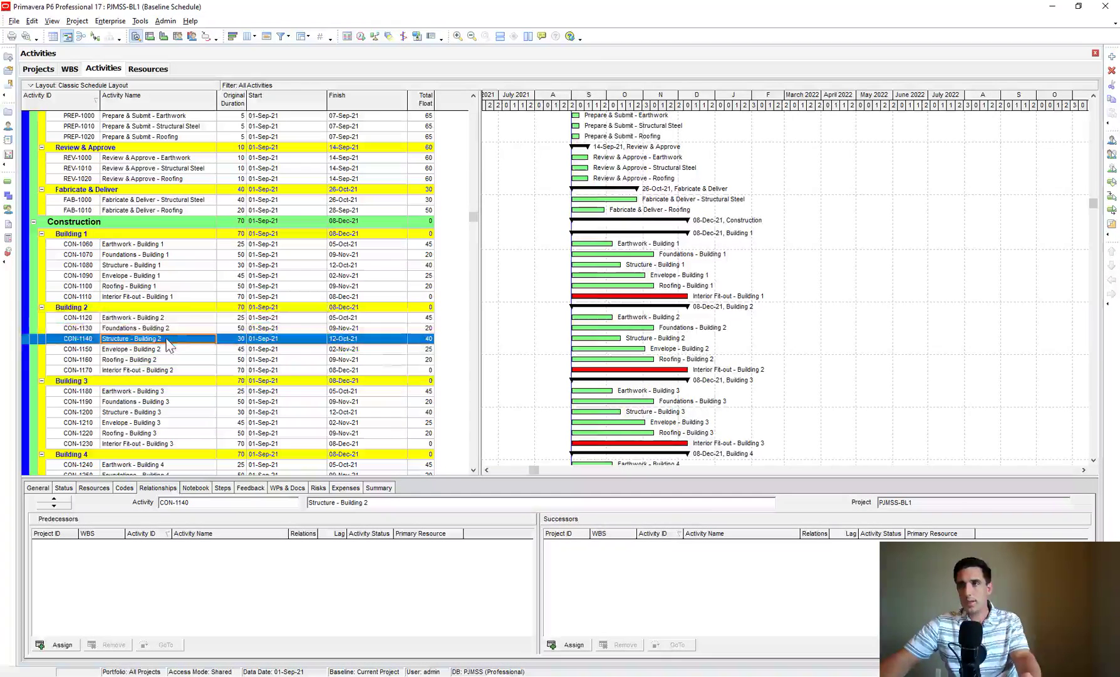
{"action": "left_click", "coordinate": [233, 101]}
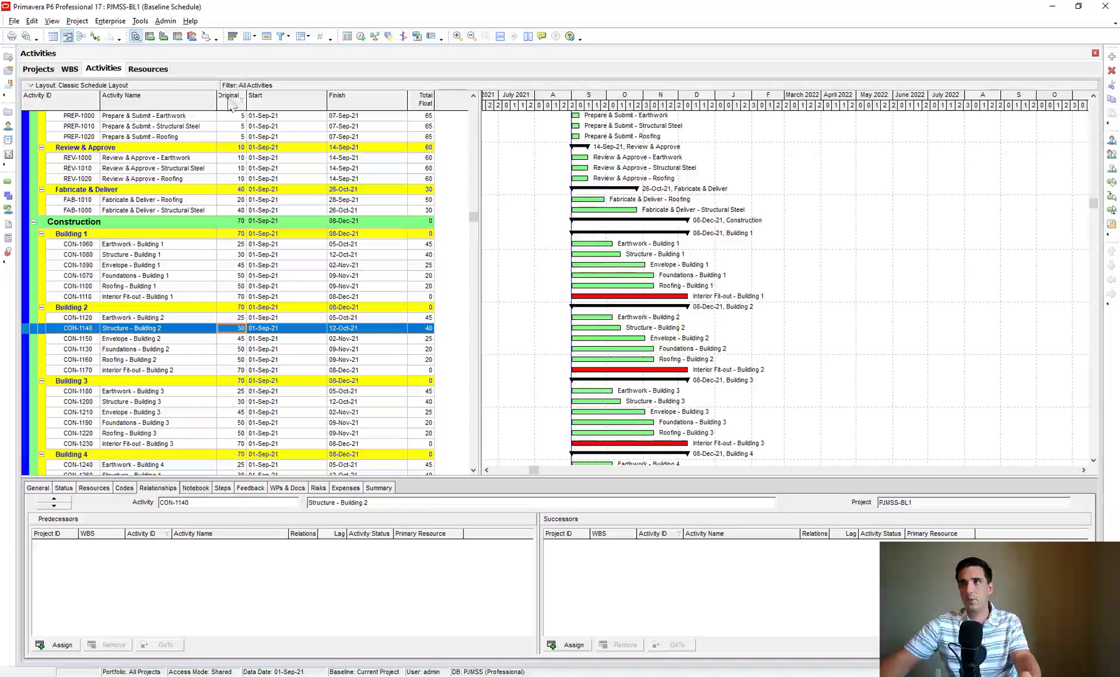
Select the six Building 2 activities and link them finish-to-start with Link Activities
{"action": "left_click", "coordinate": [119, 319]}
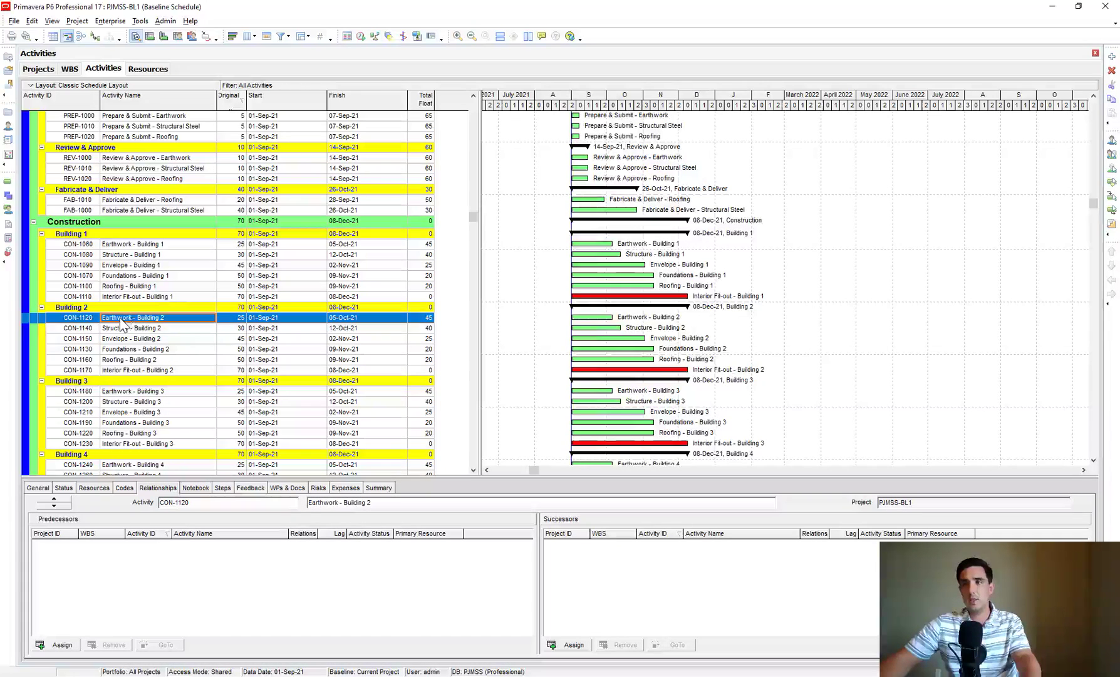
{"action": "left_click", "coordinate": [124, 349], "text": "ctrl"}
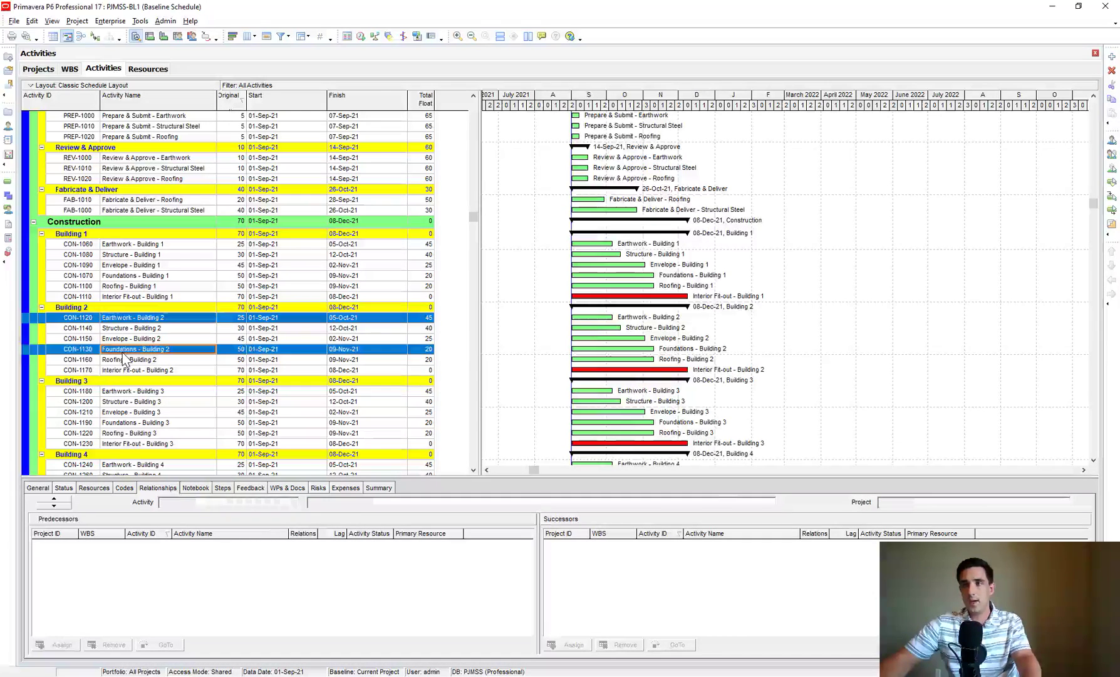
{"action": "left_click", "coordinate": [125, 328], "text": "ctrl"}
{"action": "left_click", "coordinate": [125, 338], "text": "ctrl"}
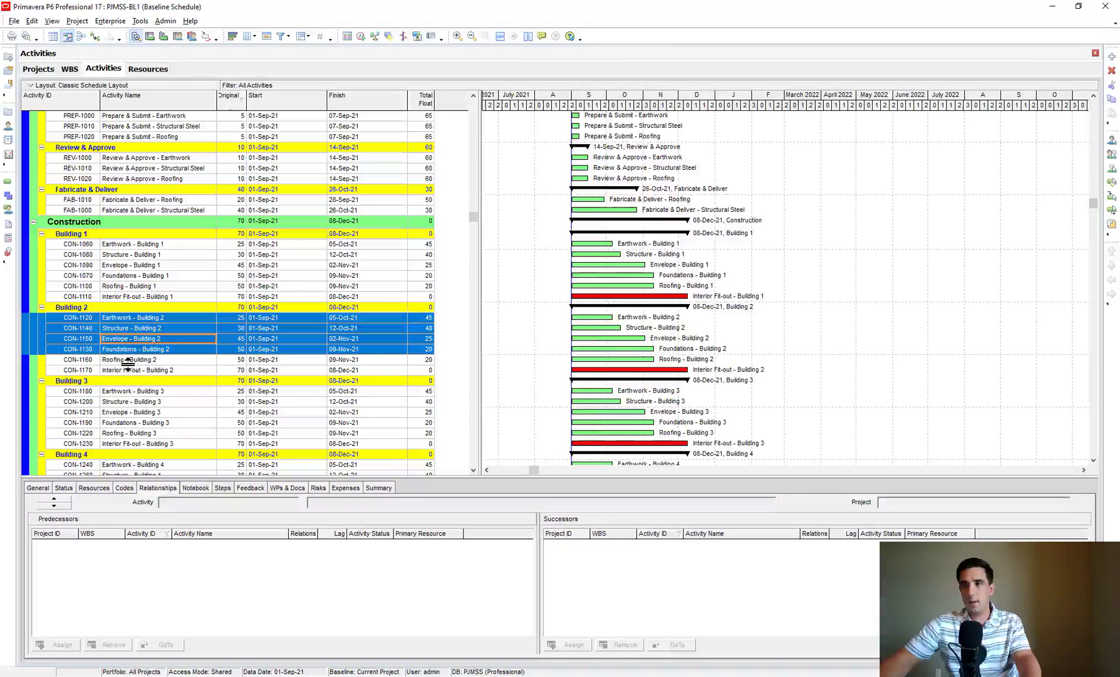
{"action": "left_click", "coordinate": [129, 359], "text": "ctrl"}
{"action": "left_click", "coordinate": [130, 372], "text": "ctrl"}
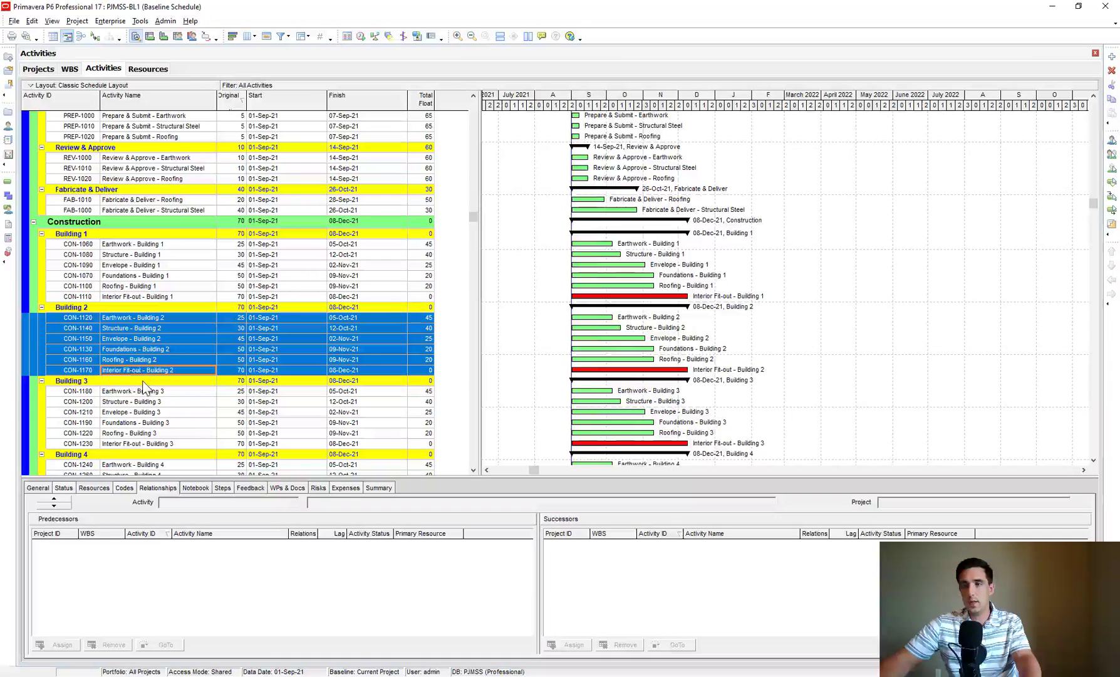
{"action": "right_click", "coordinate": [159, 342]}
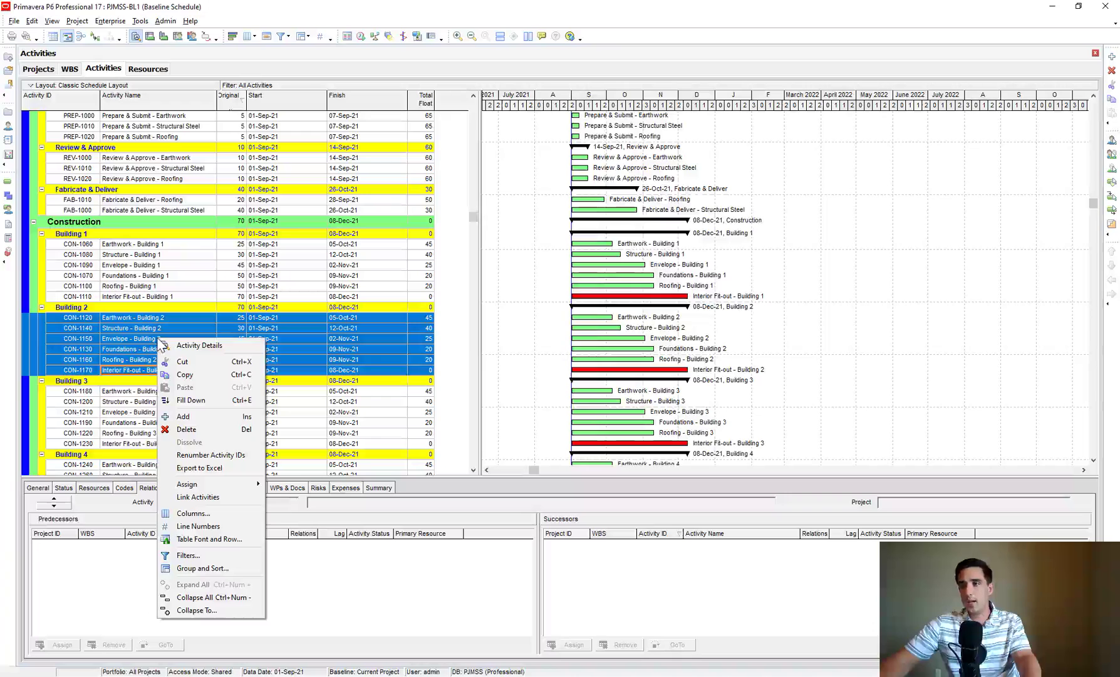
{"action": "left_click", "coordinate": [199, 496]}
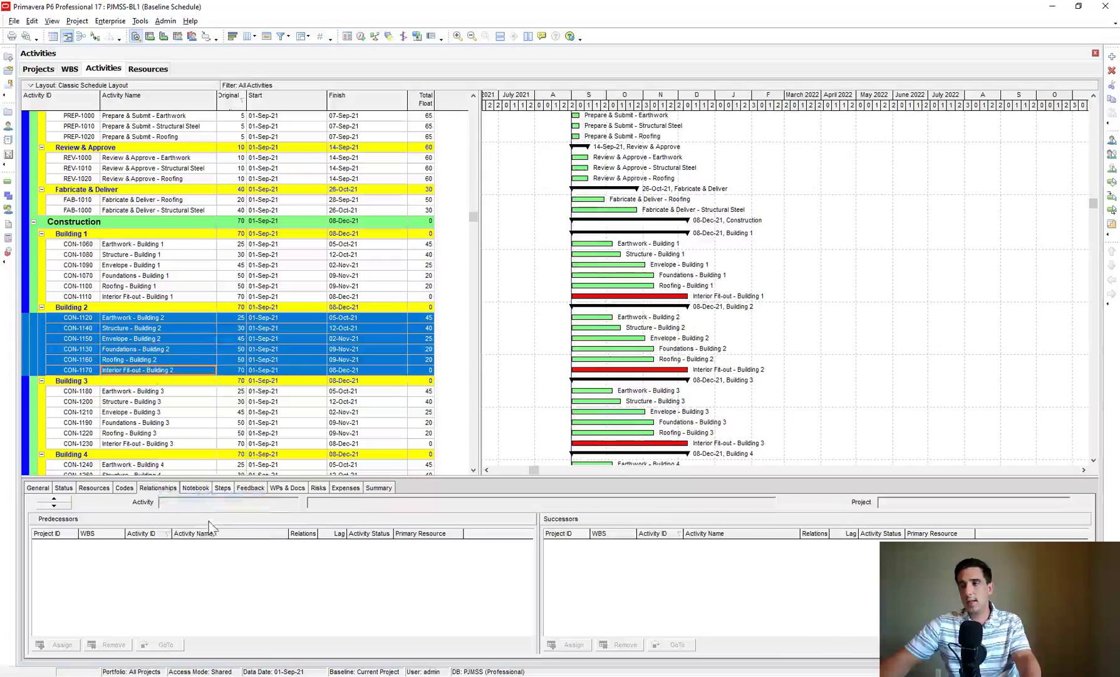
Follow Earthwork - Building 2's successors through to Interior Fit-out to verify the chain
{"action": "left_click", "coordinate": [143, 316]}
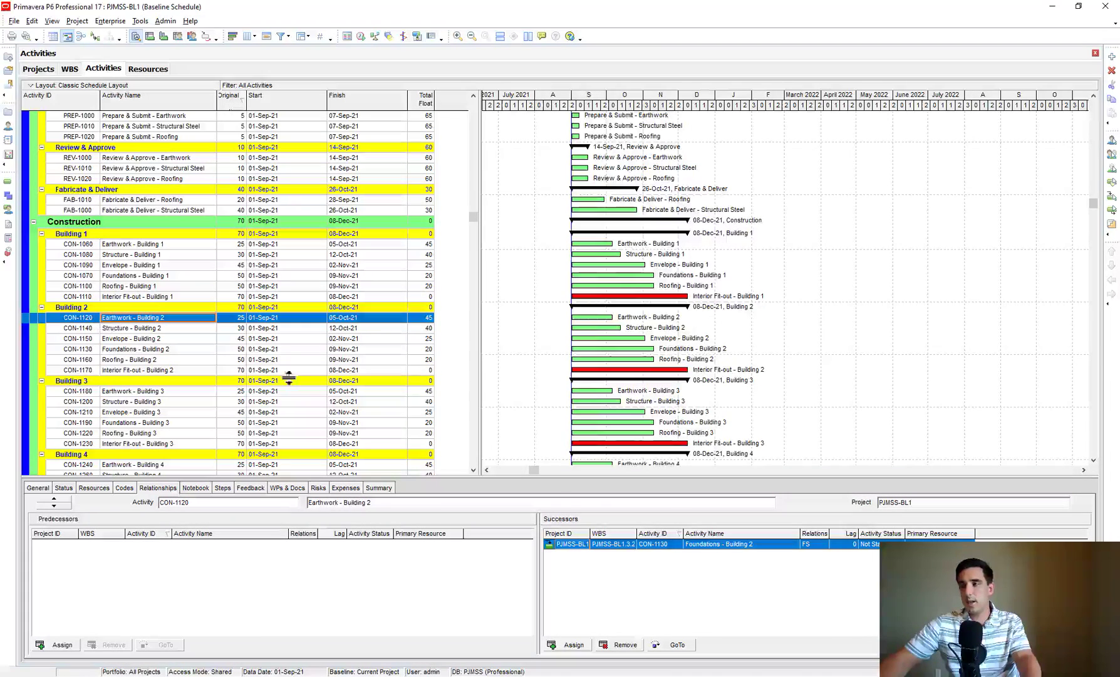
{"action": "left_click", "coordinate": [678, 645]}
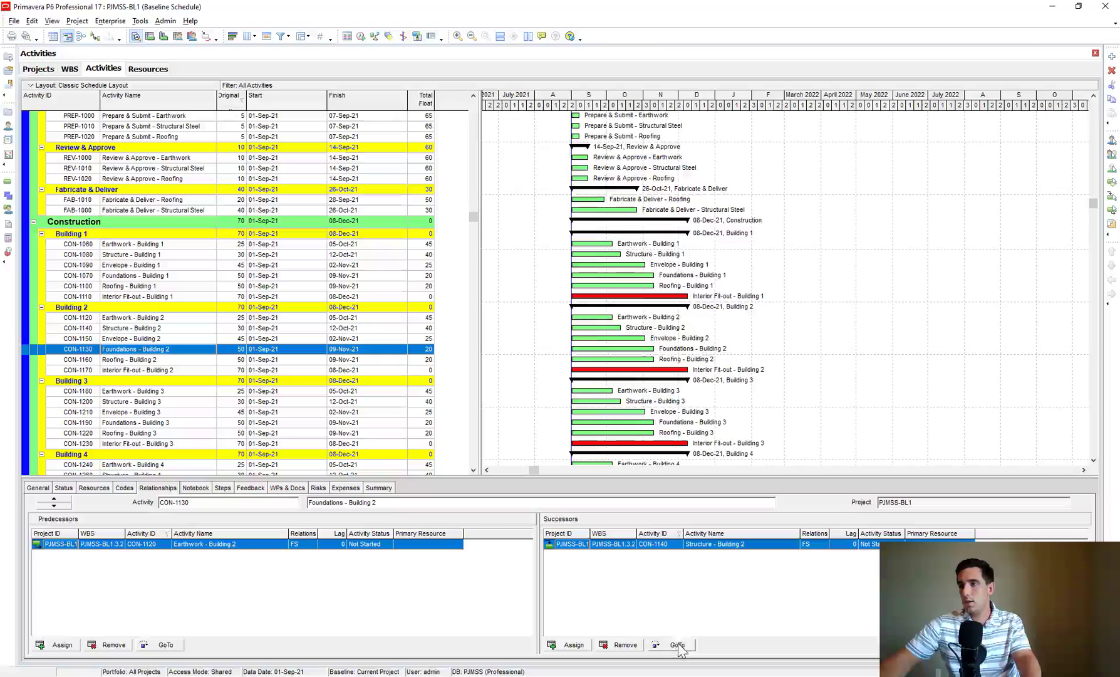
{"action": "left_click", "coordinate": [679, 645]}
{"action": "left_click", "coordinate": [679, 645]}
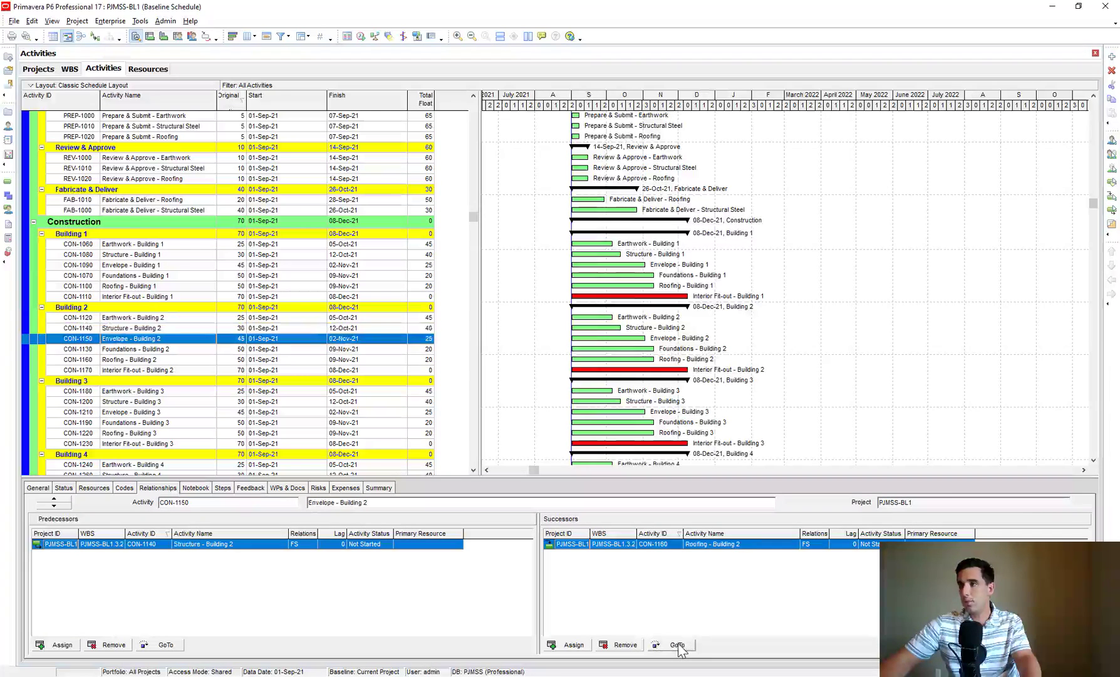
{"action": "left_click", "coordinate": [679, 645]}
{"action": "left_click", "coordinate": [679, 644]}
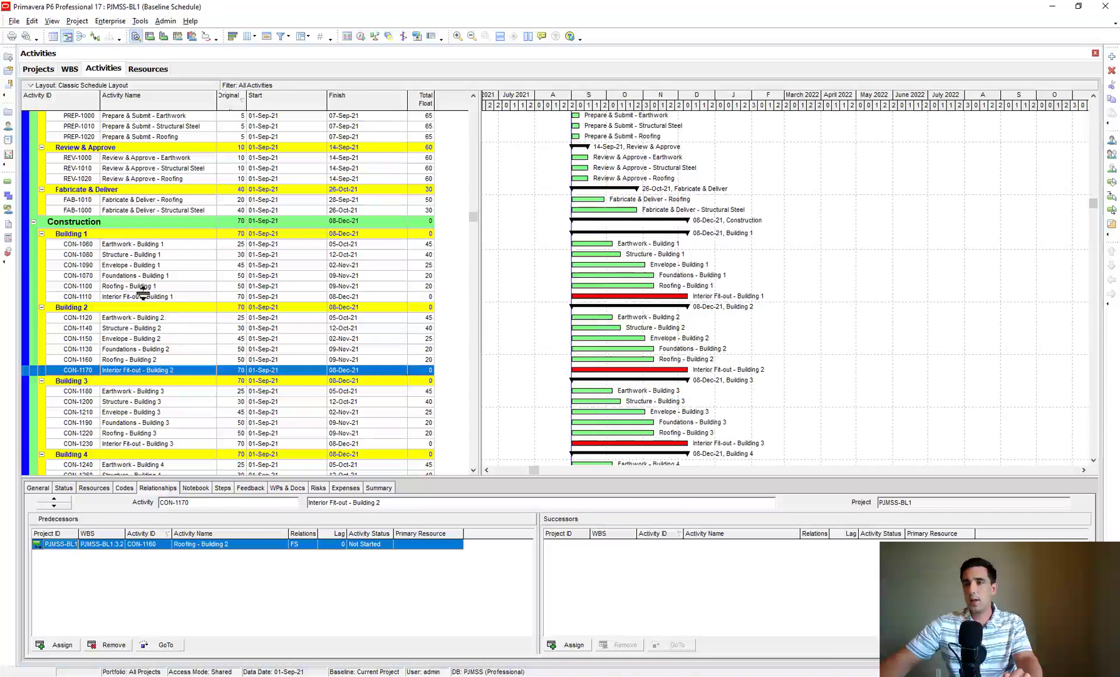
Re-sort by Activity ID and reschedule so Buildings 1 and 2 run critical to 15-Sep-22
{"action": "left_click", "coordinate": [48, 99]}
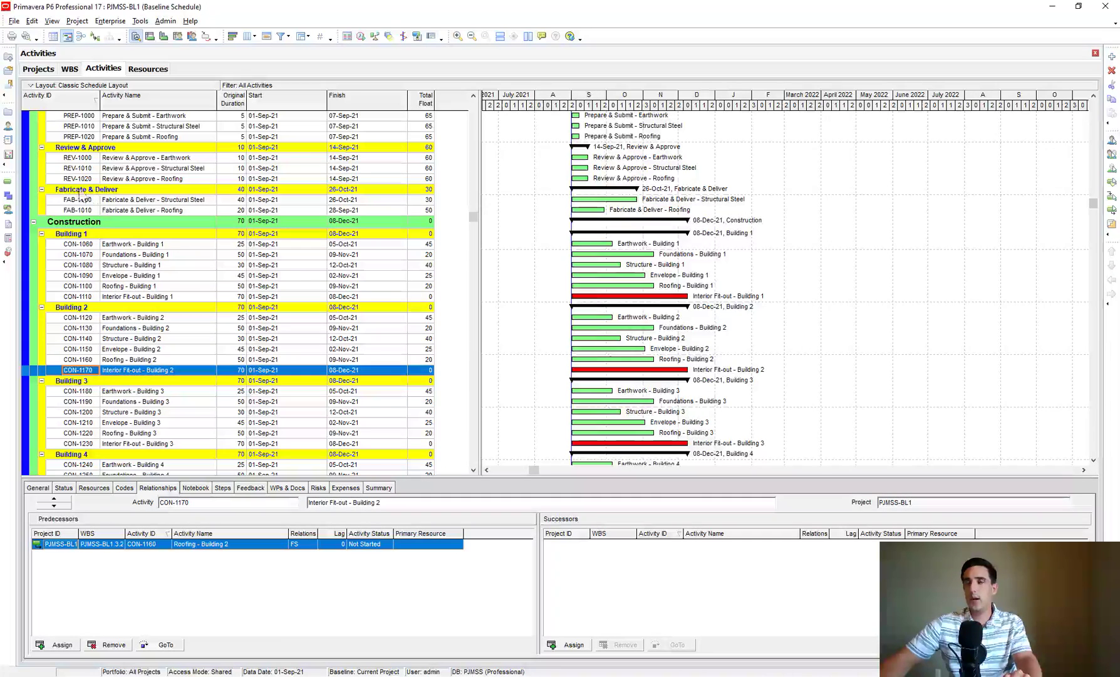
{"action": "scroll", "coordinate": [270, 304], "scroll_direction": "down", "scroll_amount": 2}
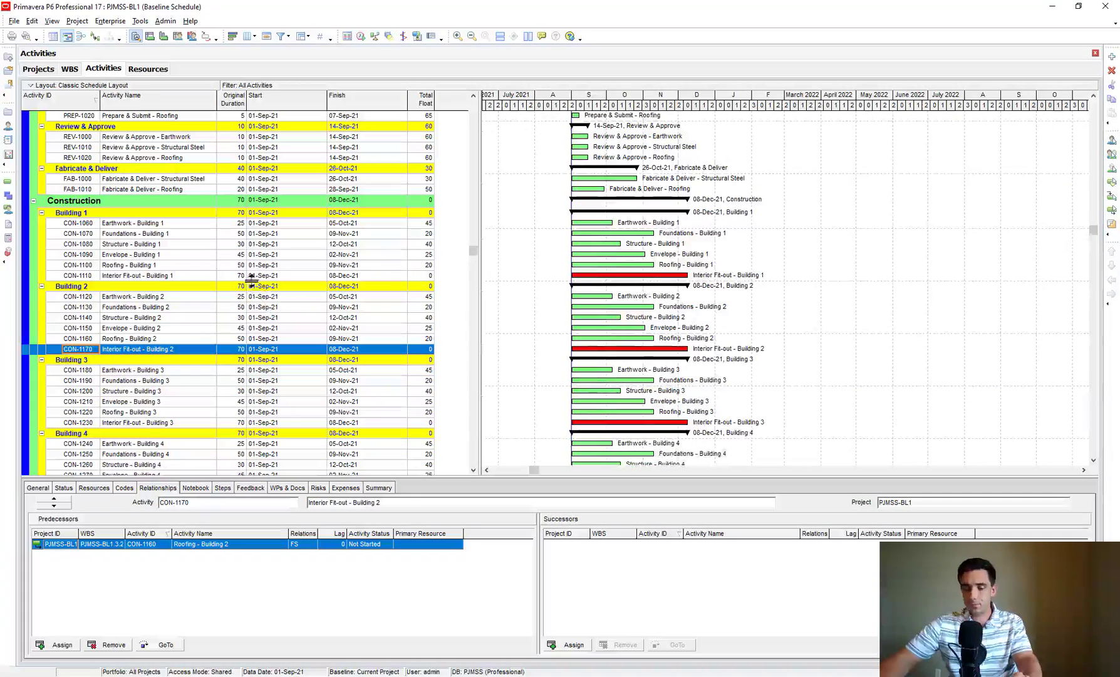
{"action": "left_click", "coordinate": [361, 36]}
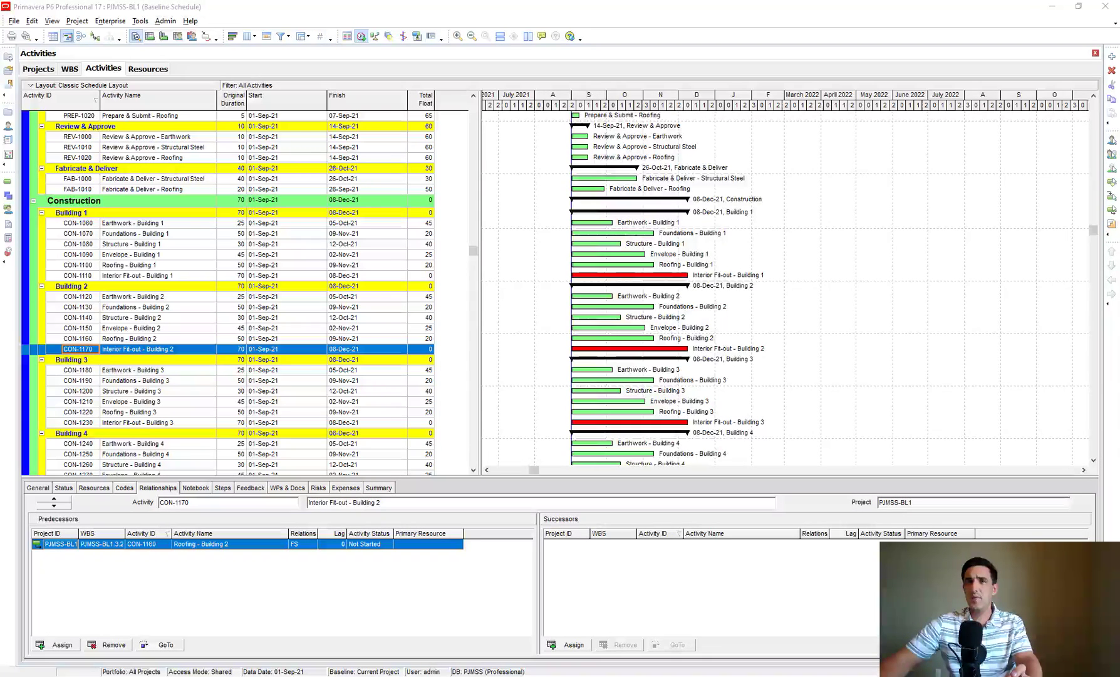
{"action": "left_click", "coordinate": [380, 209]}
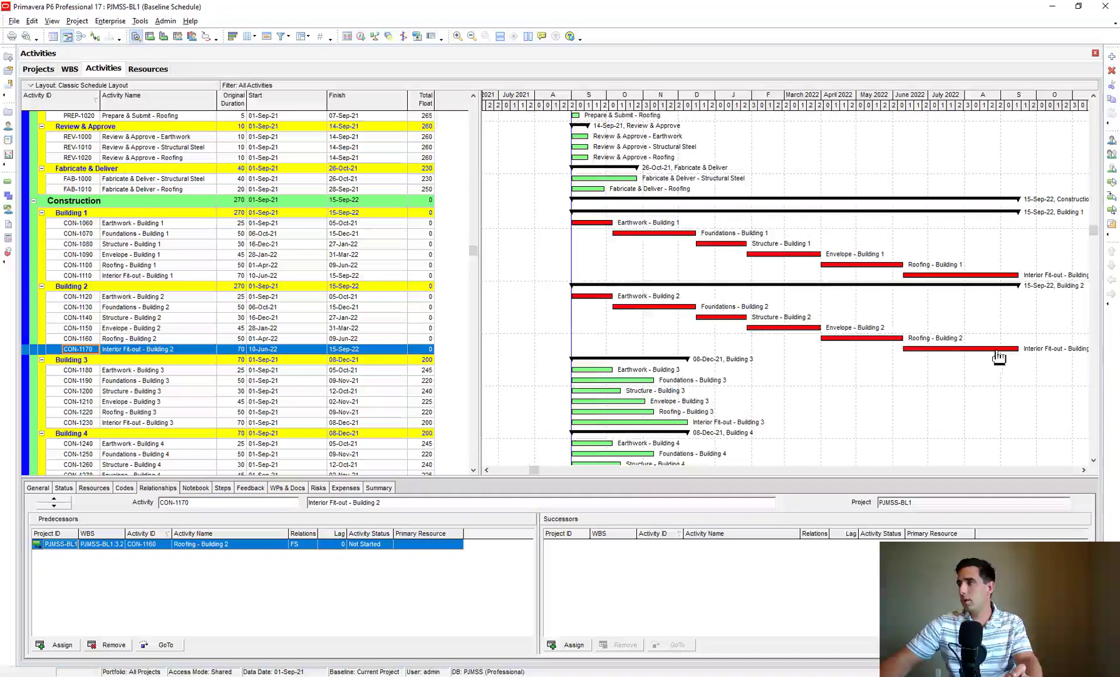
{"action": "scroll", "coordinate": [351, 376], "scroll_direction": "down", "scroll_amount": 1}
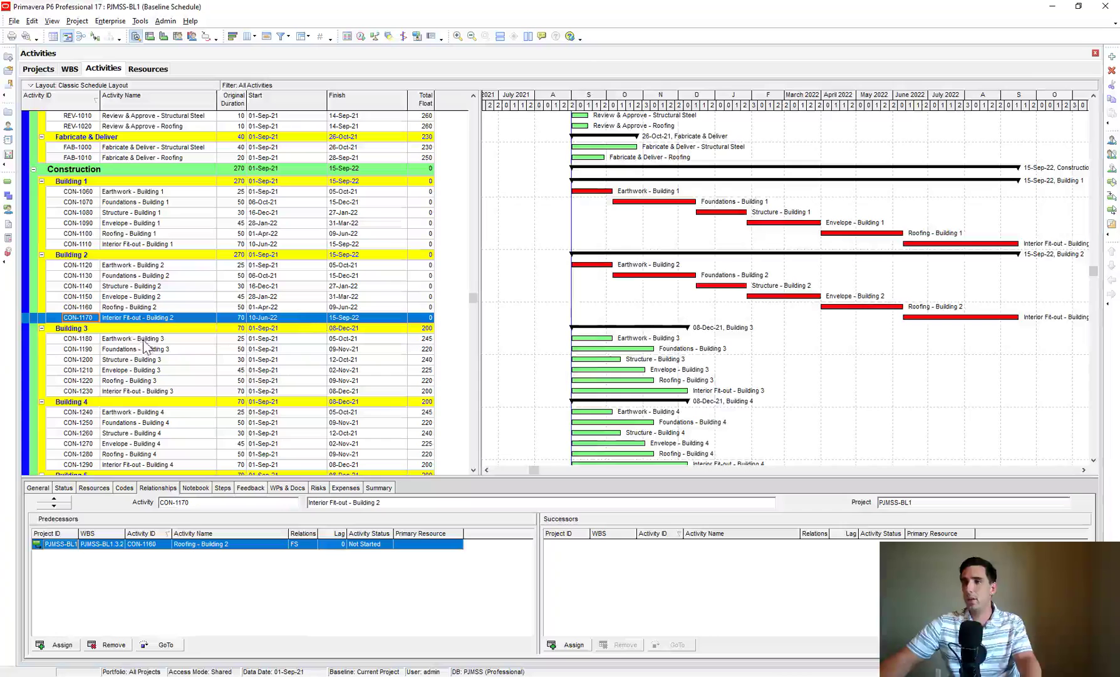
{"action": "left_click", "coordinate": [149, 339]}
{"action": "scroll", "coordinate": [216, 301], "scroll_direction": "down", "scroll_amount": 1}
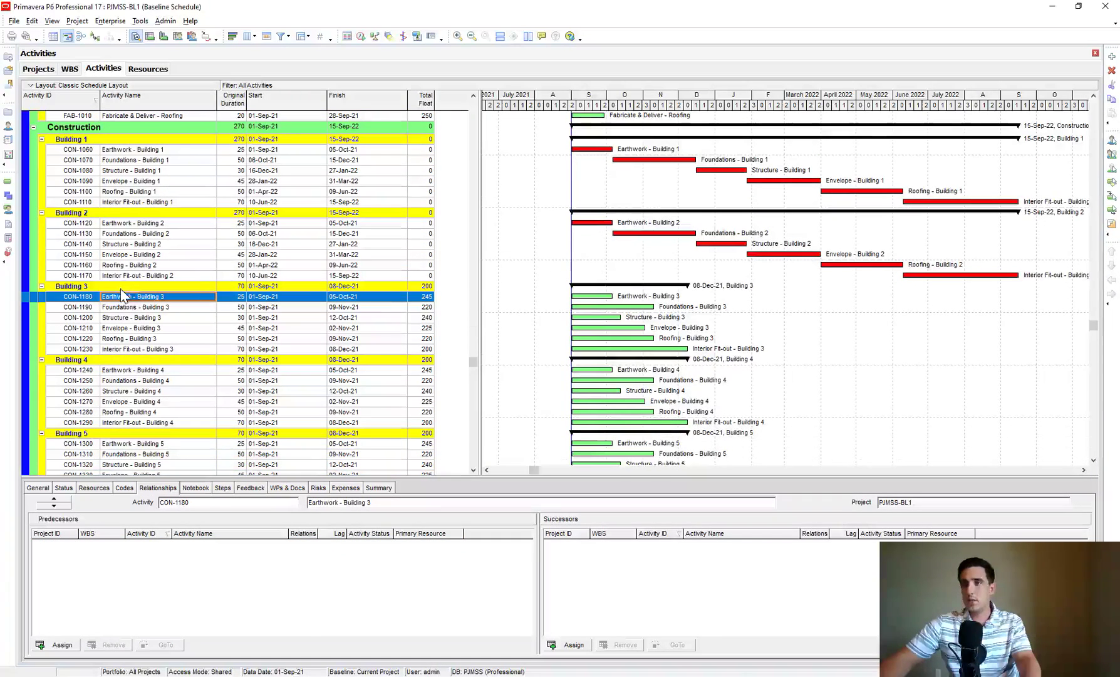
Link the Building 3 activities finish-to-start and reschedule the project
{"action": "left_click", "coordinate": [133, 349], "text": "shift"}
{"action": "right_click", "coordinate": [153, 336]}
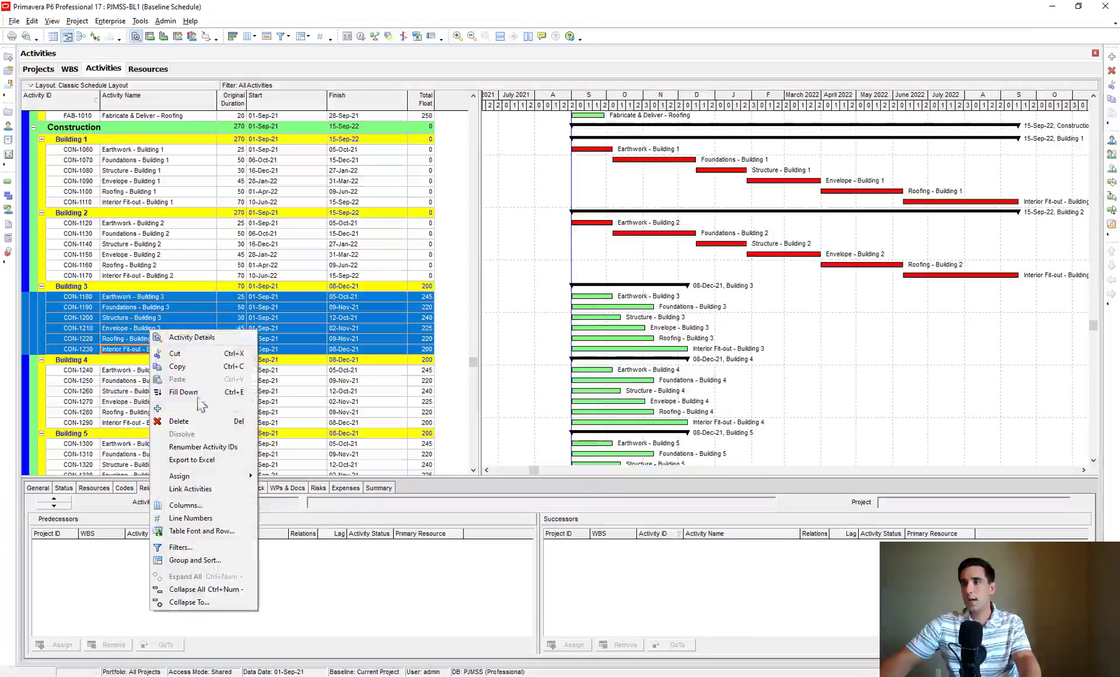
{"action": "left_click", "coordinate": [202, 489]}
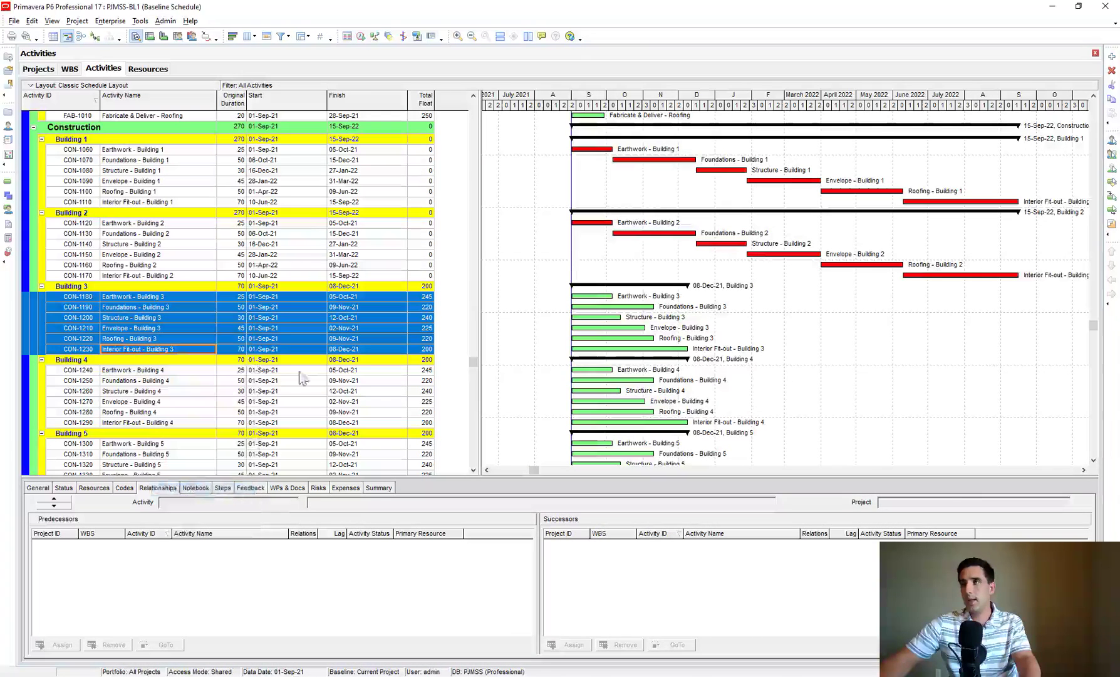
{"action": "left_click", "coordinate": [361, 35]}
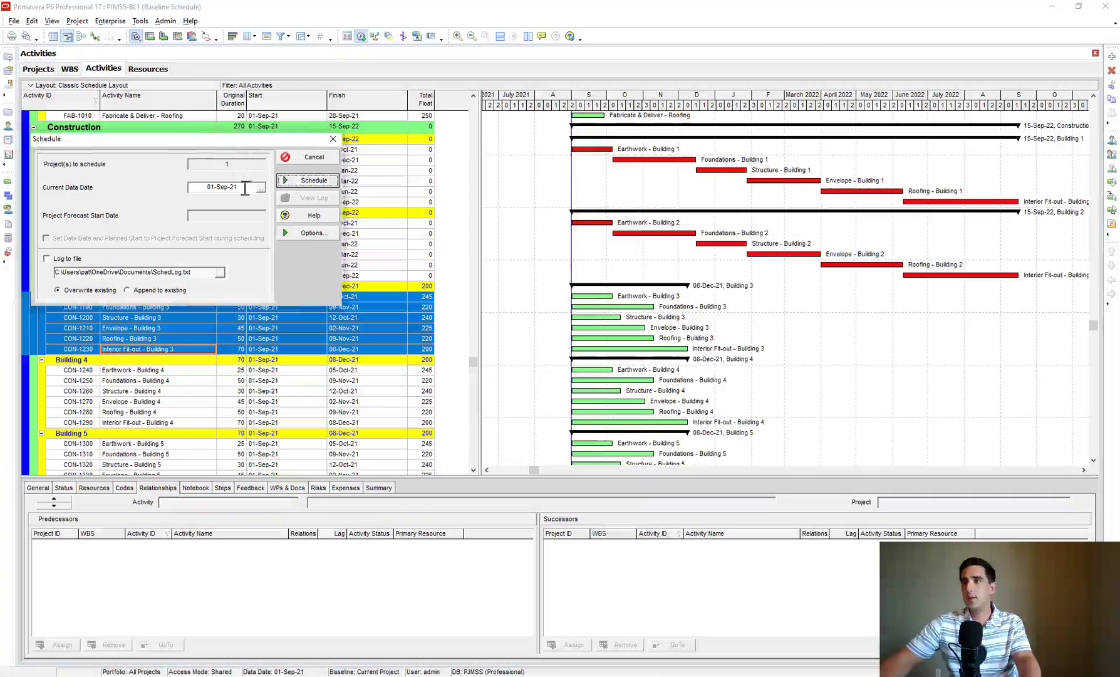
{"action": "left_click", "coordinate": [314, 186]}
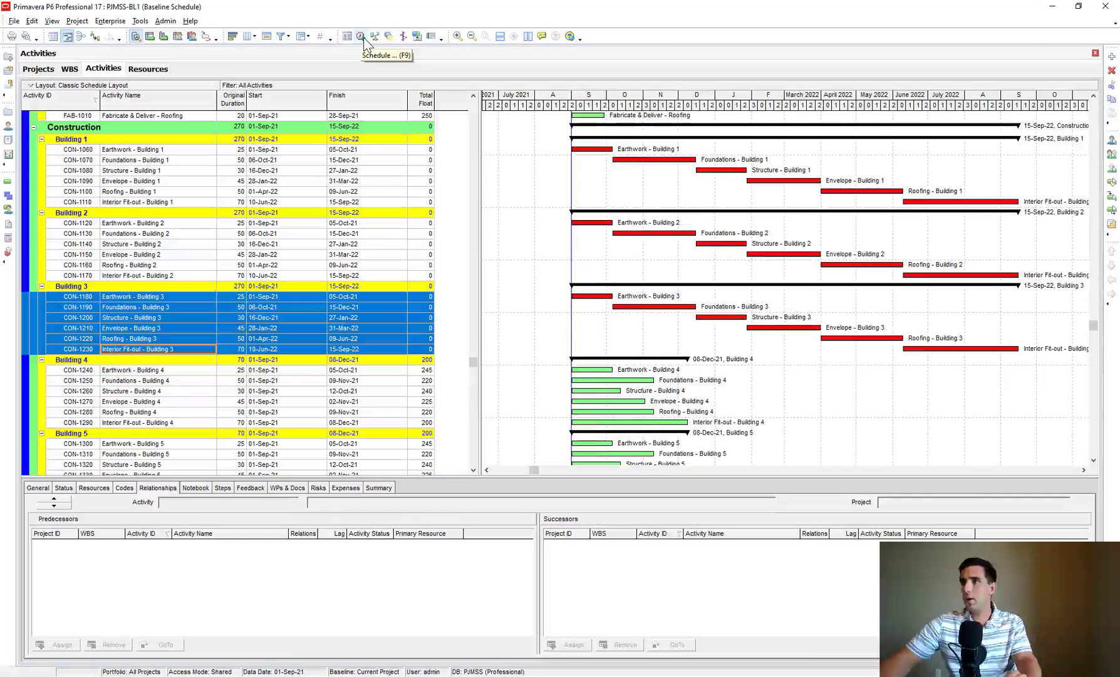
{"action": "scroll", "coordinate": [368, 298], "scroll_direction": "down", "scroll_amount": 2}
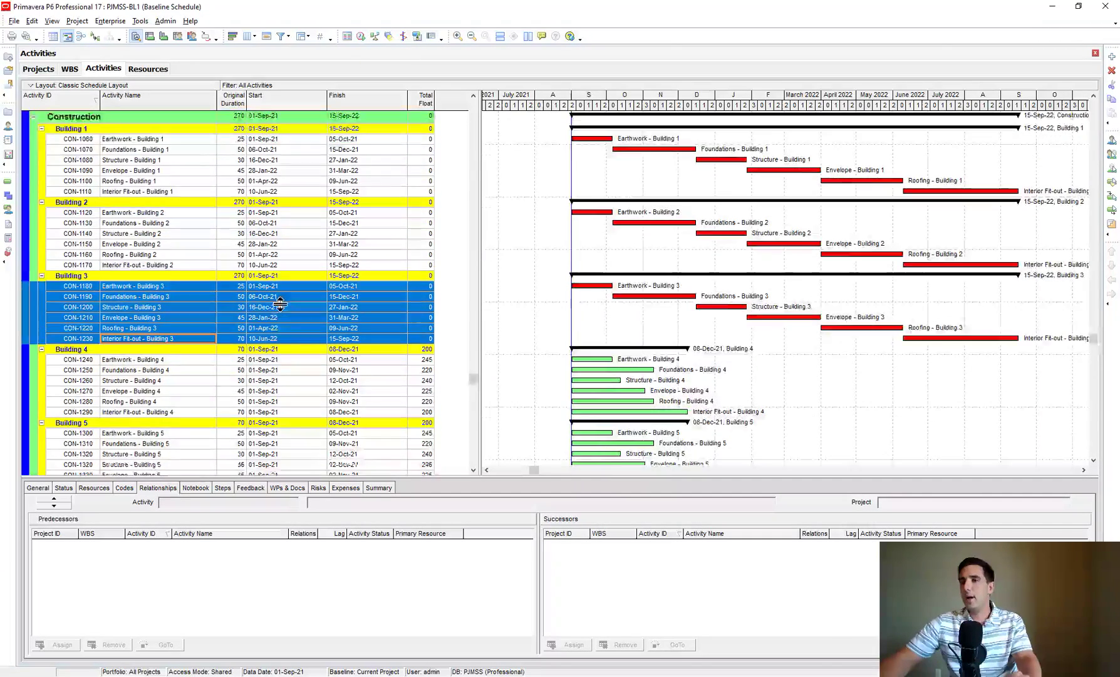
Link the Building 4 and Building 5 activities in sequence, then reschedule
{"action": "left_click", "coordinate": [160, 305]}
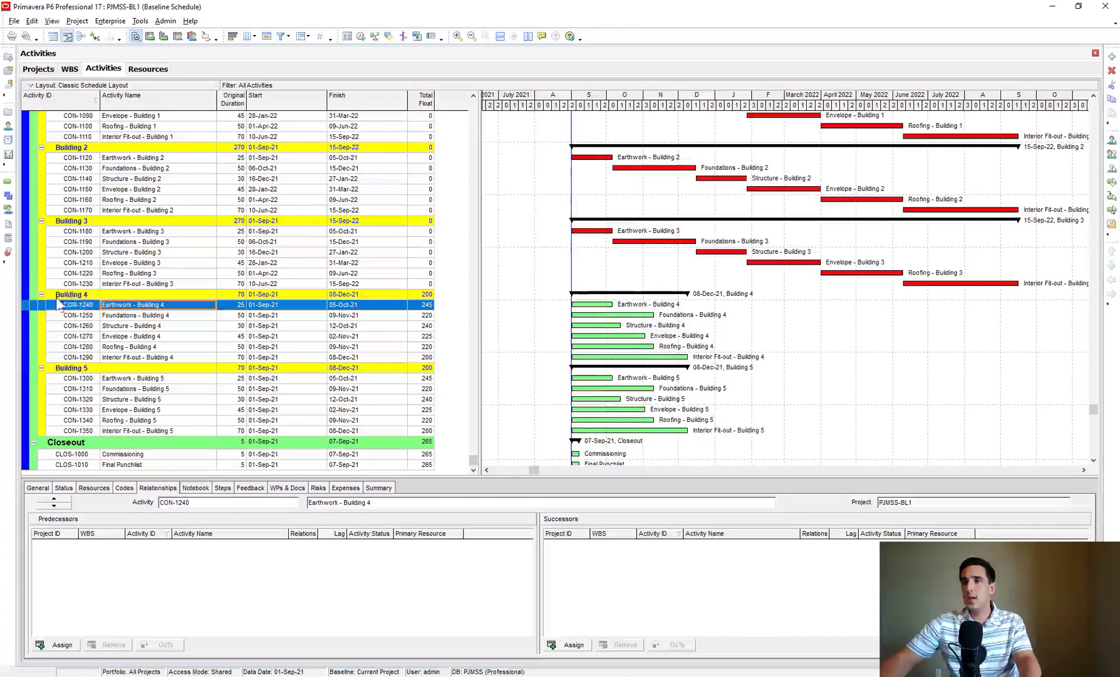
{"action": "left_click", "coordinate": [157, 357], "text": "shift"}
{"action": "right_click", "coordinate": [156, 357]}
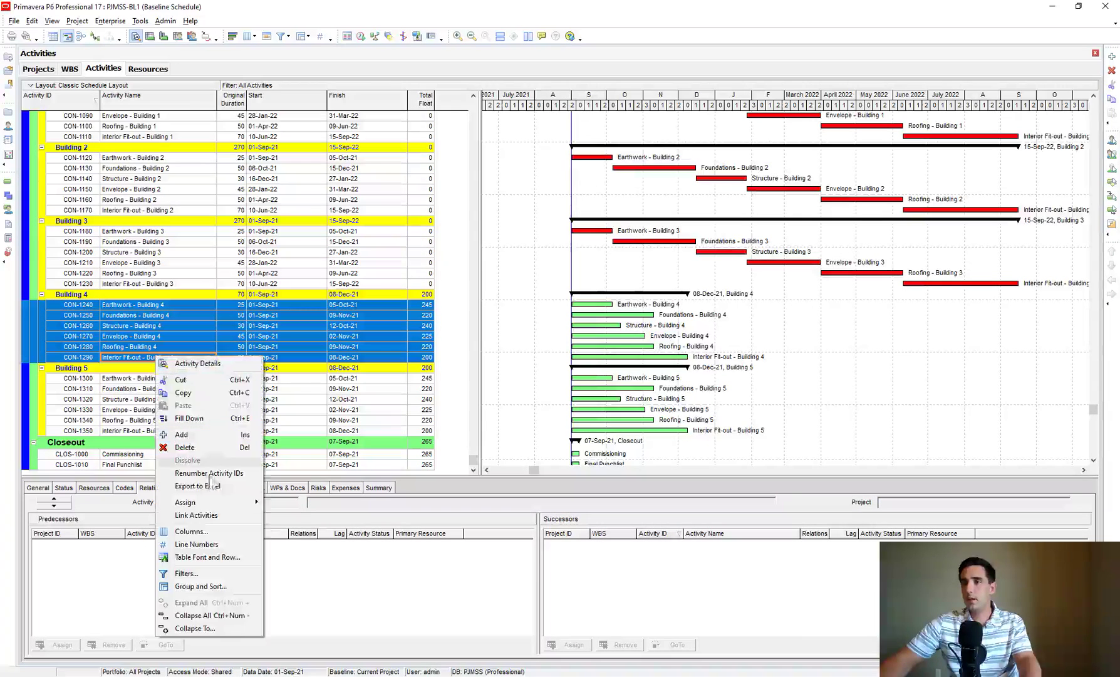
{"action": "left_click", "coordinate": [210, 515]}
{"action": "left_click", "coordinate": [157, 378]}
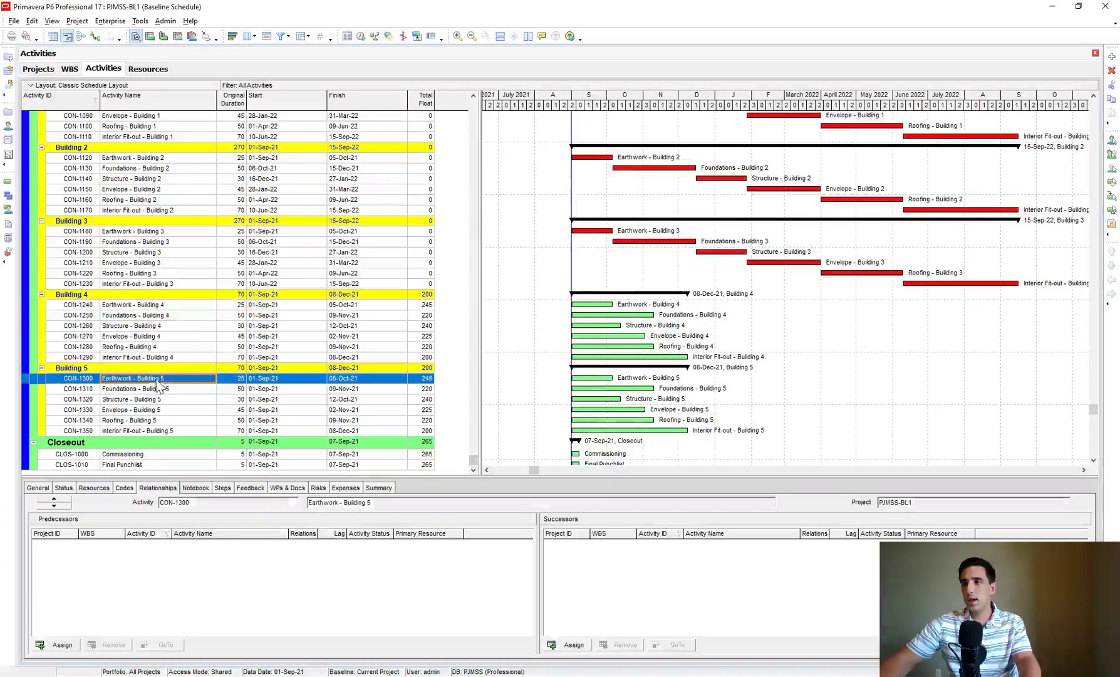
{"action": "left_click", "coordinate": [163, 431], "text": "shift"}
{"action": "right_click", "coordinate": [163, 430]}
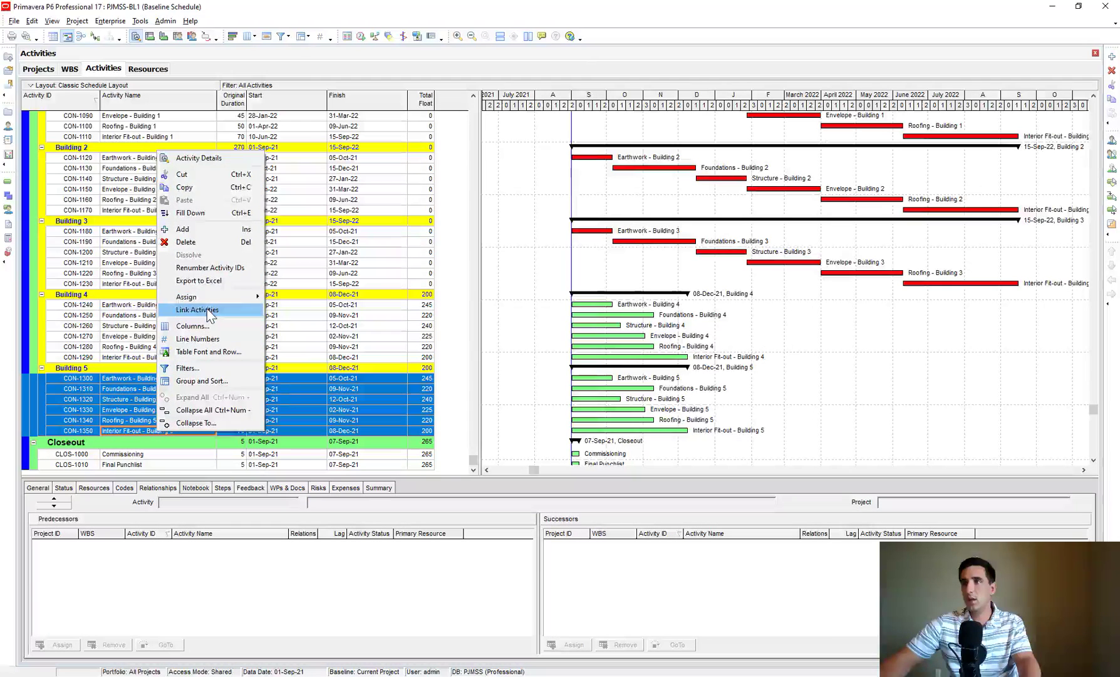
{"action": "left_click", "coordinate": [197, 309]}
{"action": "left_click", "coordinate": [361, 36]}
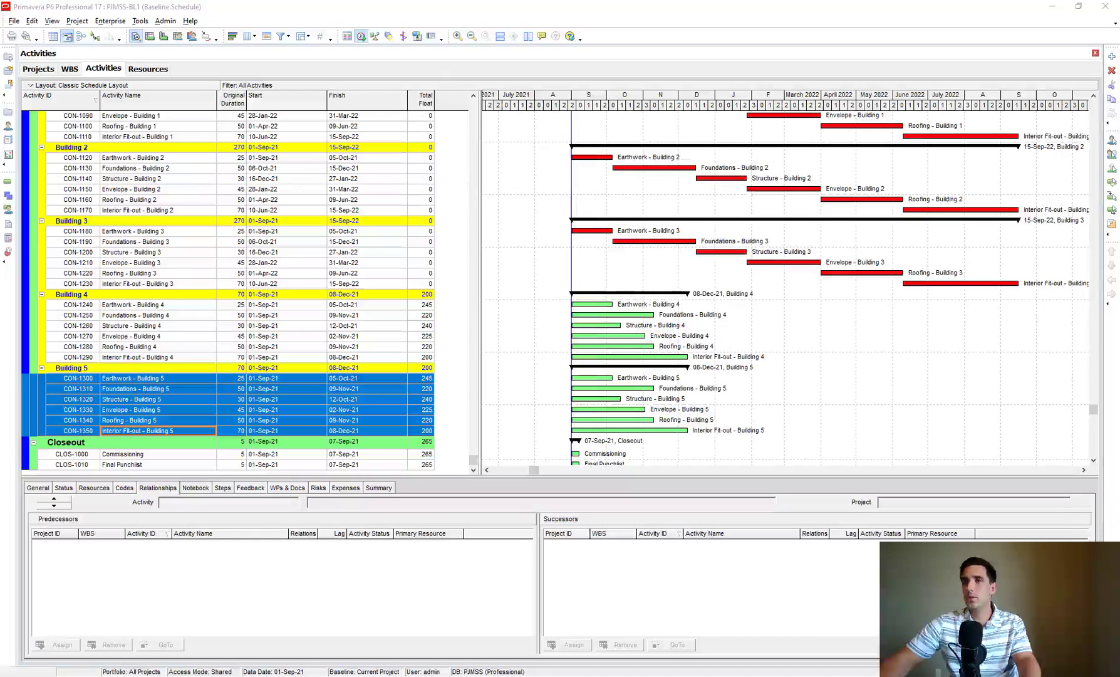
{"action": "left_click", "coordinate": [381, 224]}
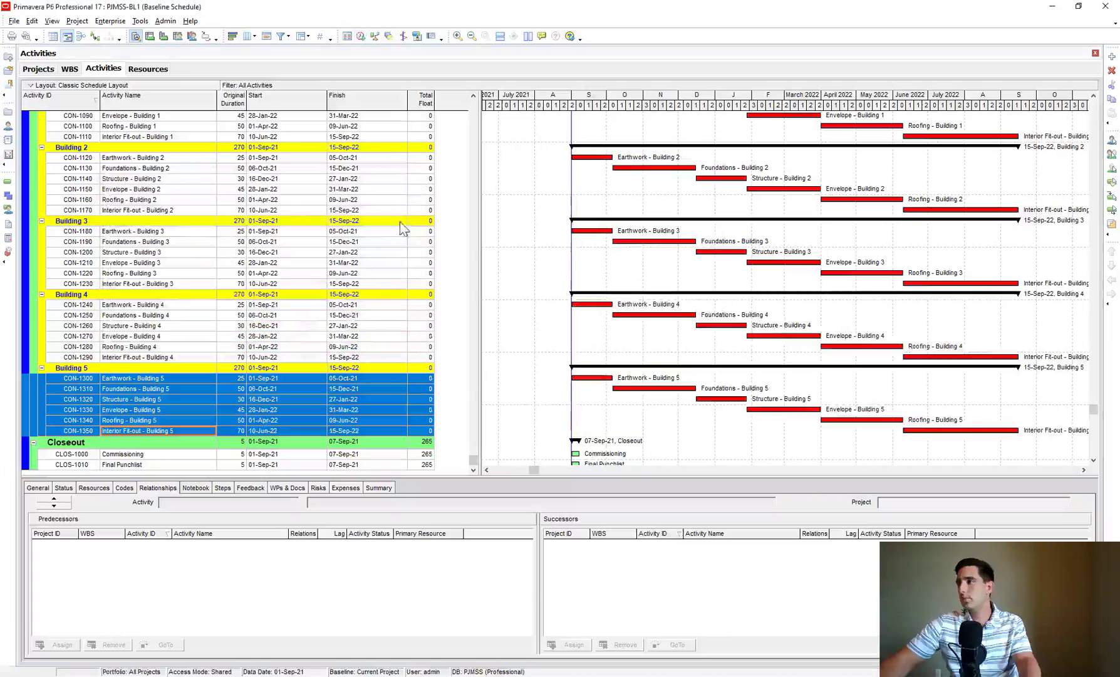
{"action": "scroll", "coordinate": [508, 251], "scroll_direction": "up", "scroll_amount": 5}
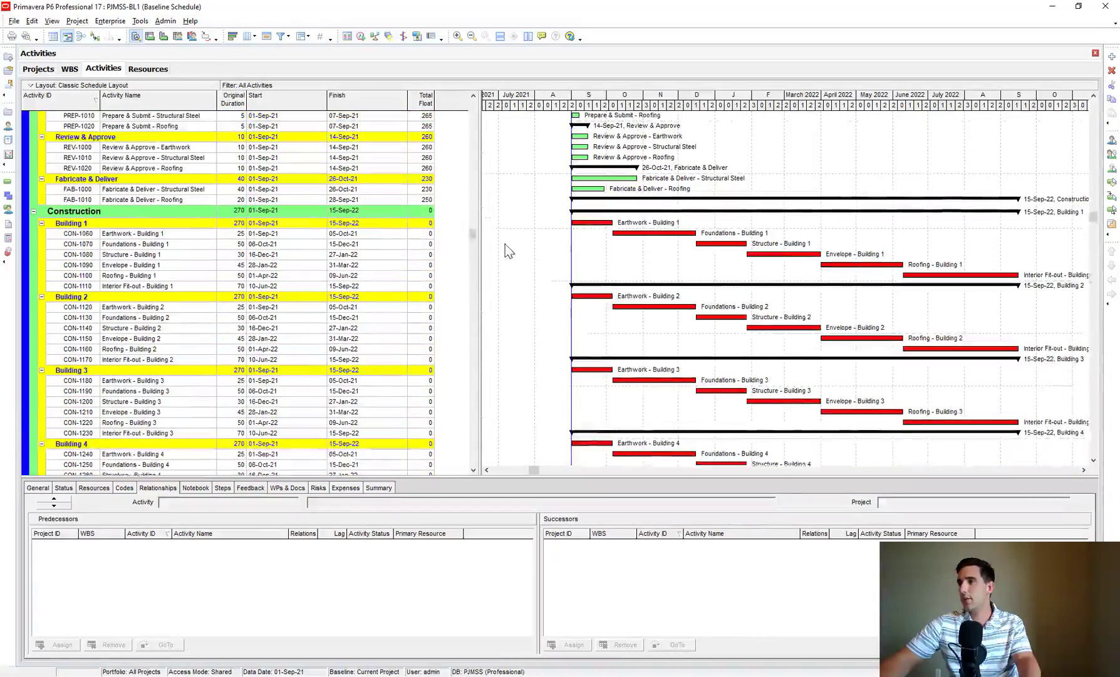
Assign the three Prepare & Submit activities as successors of Notice to Proceed (MILE-1000)
{"action": "scroll", "coordinate": [526, 244], "scroll_direction": "up", "scroll_amount": 4}
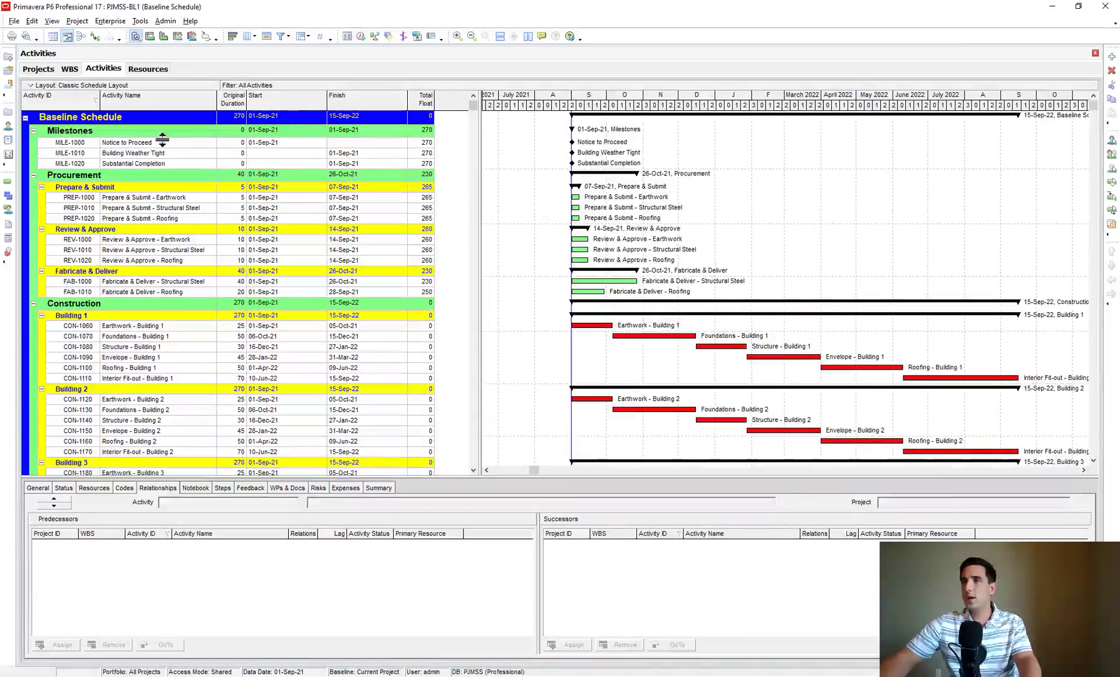
{"action": "left_click", "coordinate": [116, 145]}
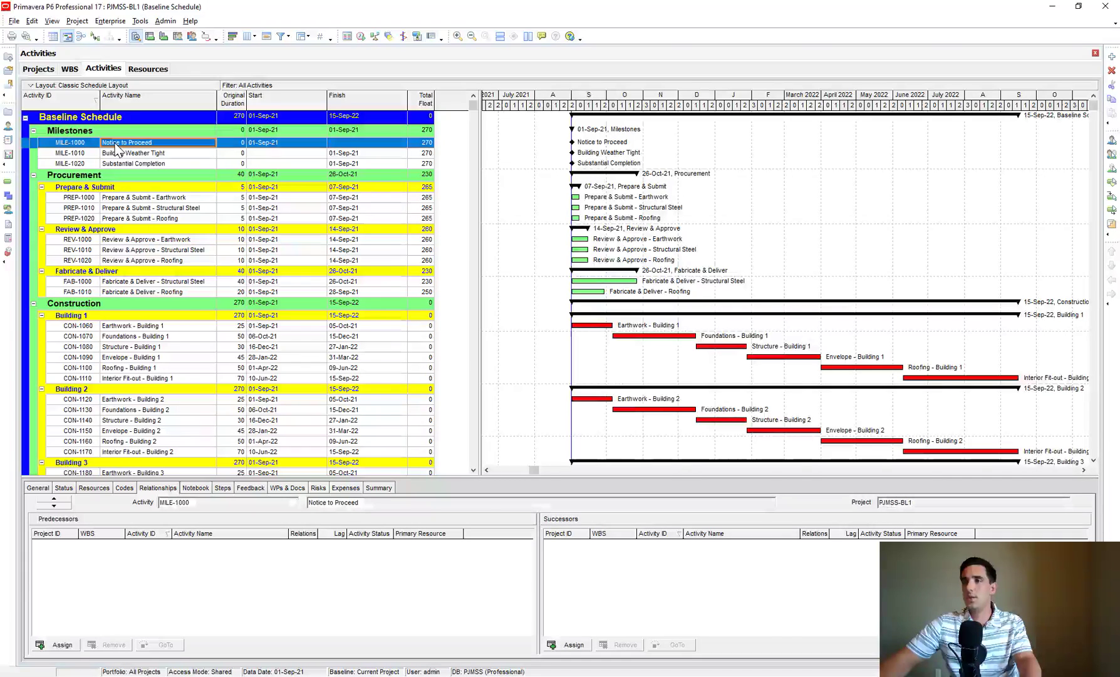
{"action": "left_click", "coordinate": [572, 644]}
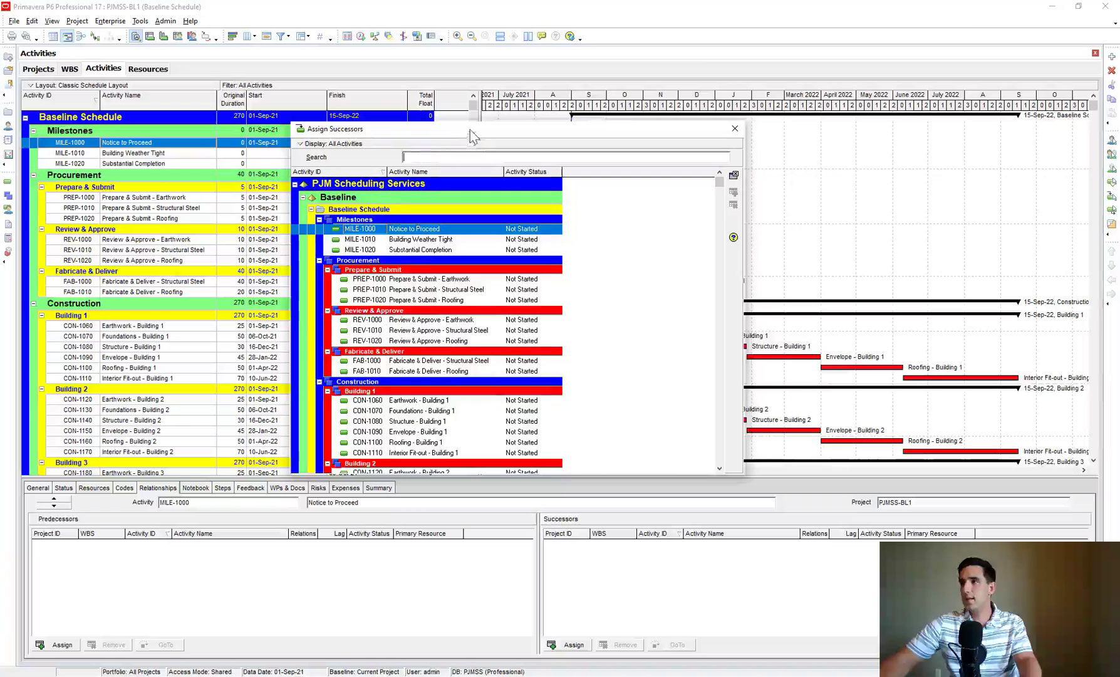
{"action": "left_click_drag", "start_coordinate": [469, 135], "coordinate": [497, 129]}
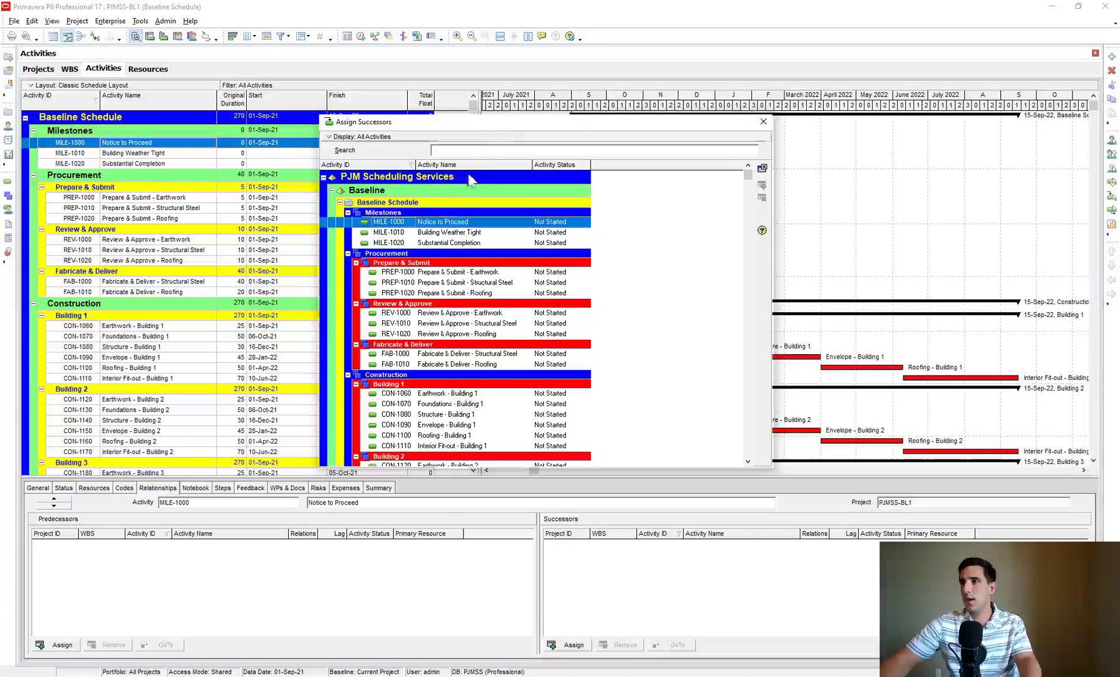
{"action": "left_click", "coordinate": [432, 271]}
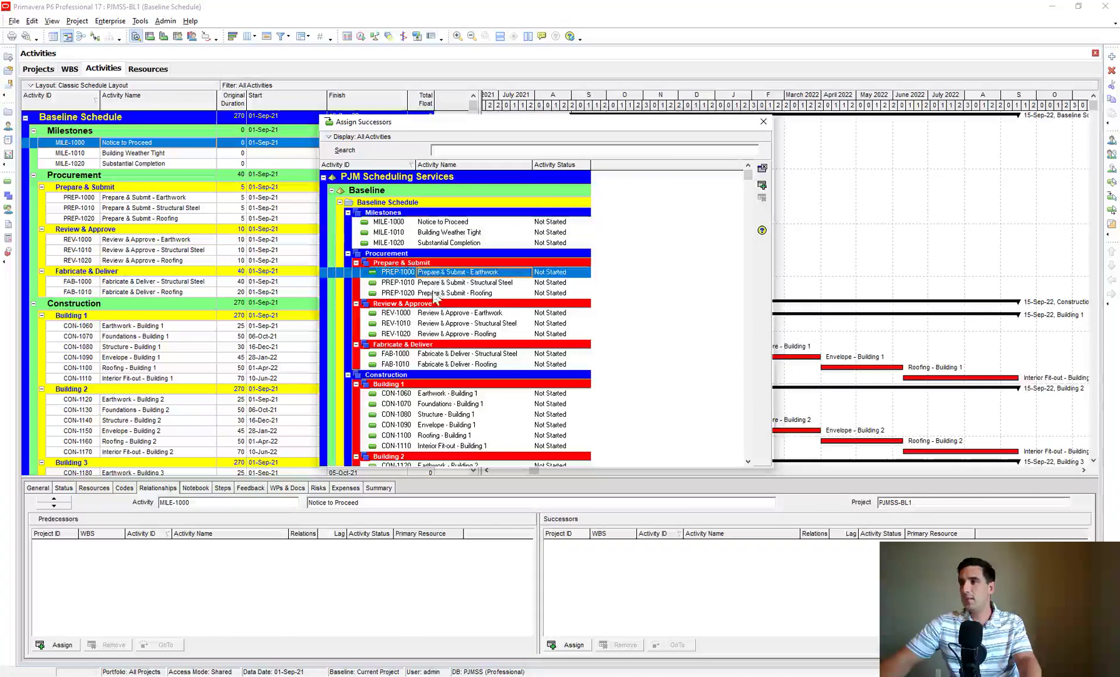
{"action": "left_click", "coordinate": [437, 293], "text": "shift"}
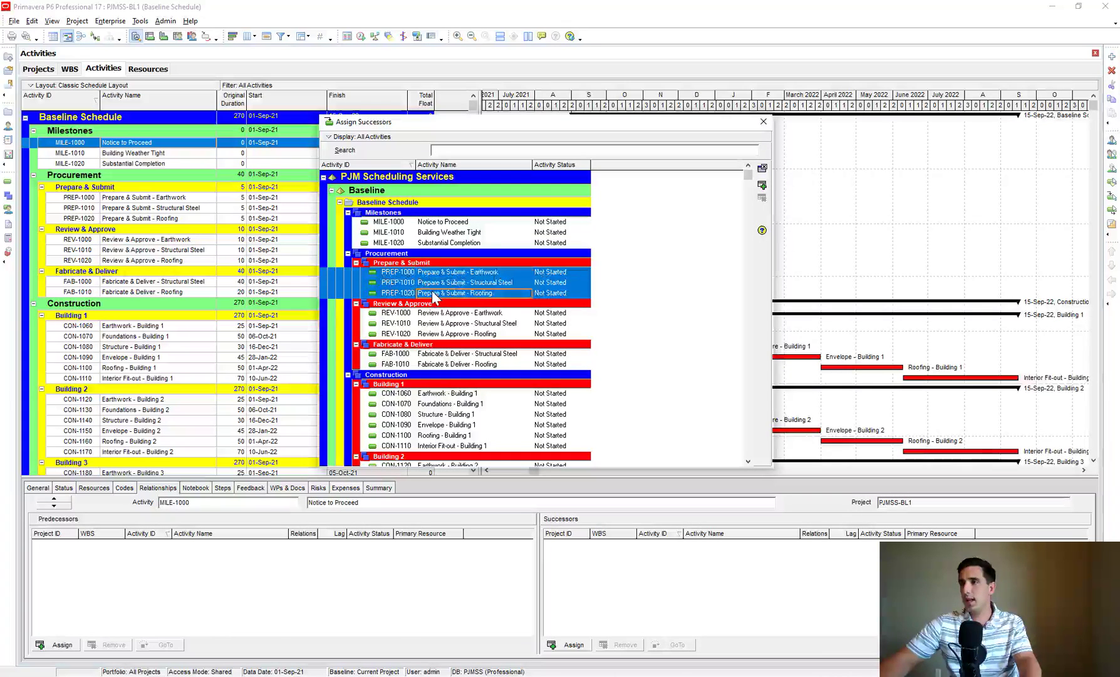
{"action": "left_click", "coordinate": [762, 186]}
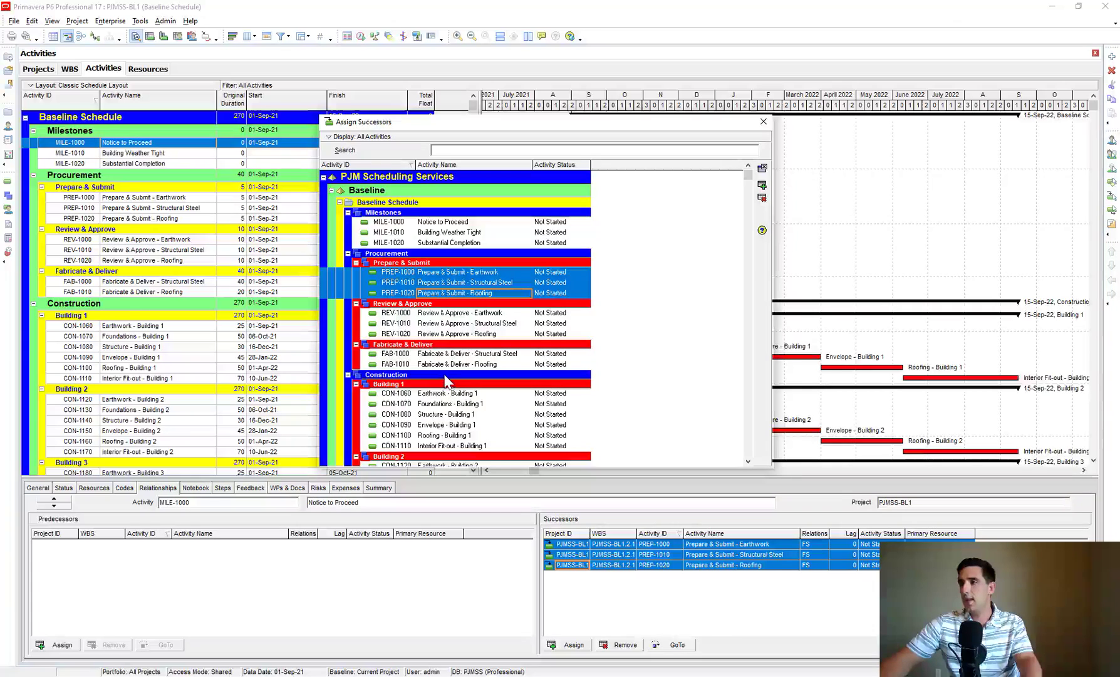
Add Earthwork - Building 1 as a fourth successor of Notice to Proceed
{"action": "scroll", "coordinate": [443, 381], "scroll_direction": "down", "scroll_amount": 1}
{"action": "left_click", "coordinate": [435, 357]}
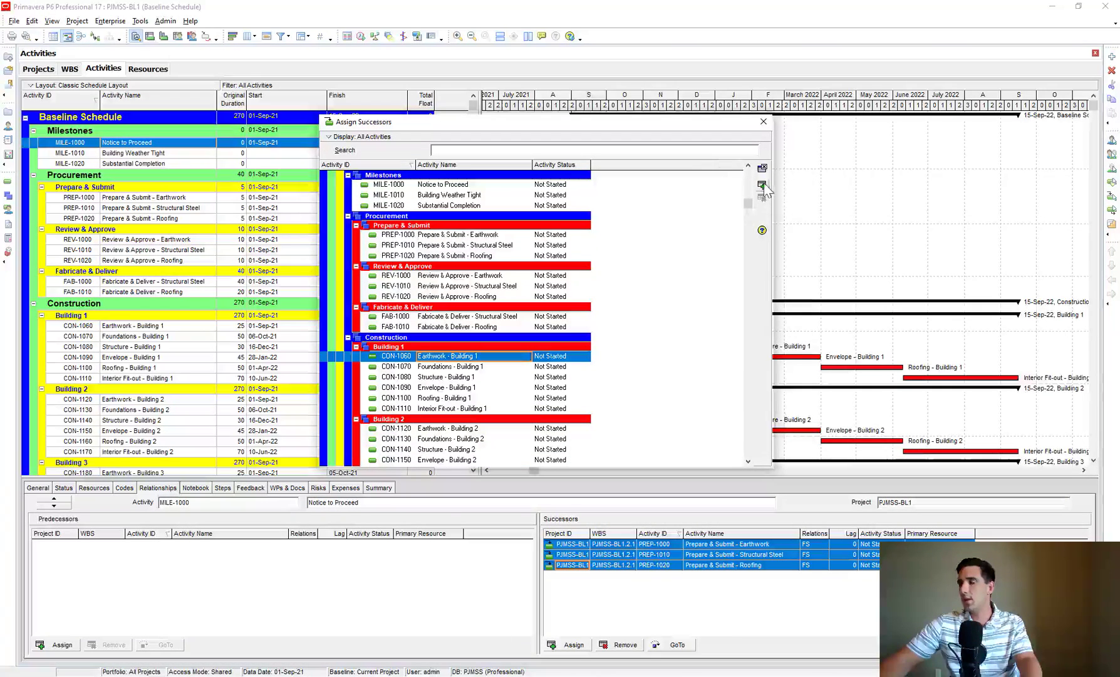
{"action": "left_click", "coordinate": [763, 185]}
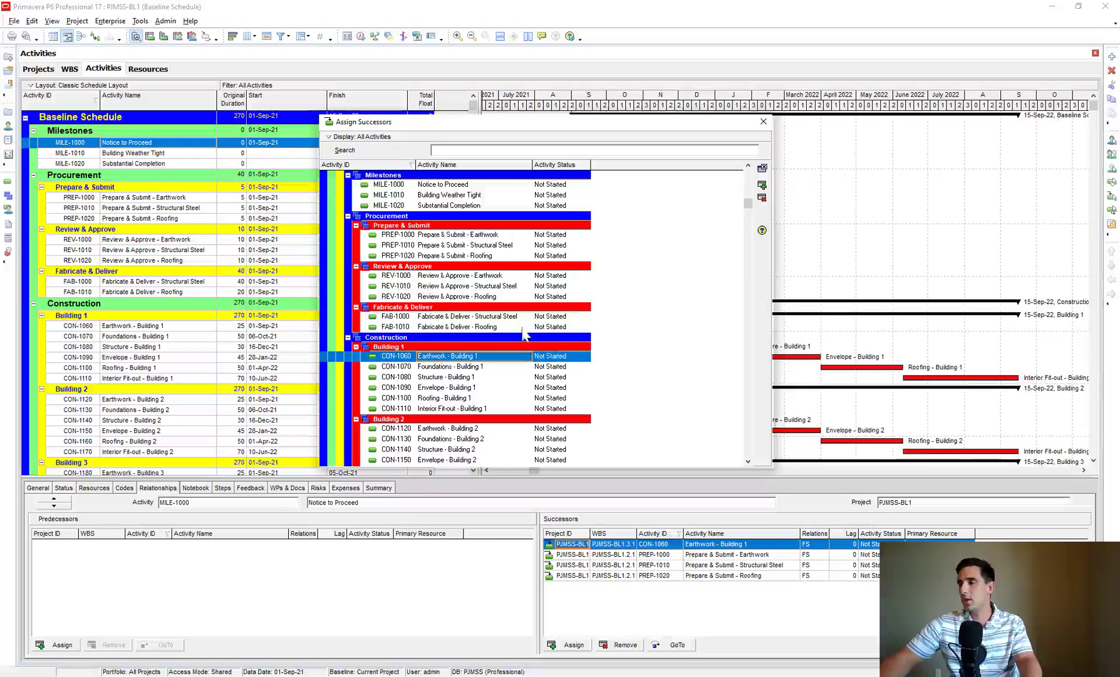
{"action": "left_click", "coordinate": [762, 122]}
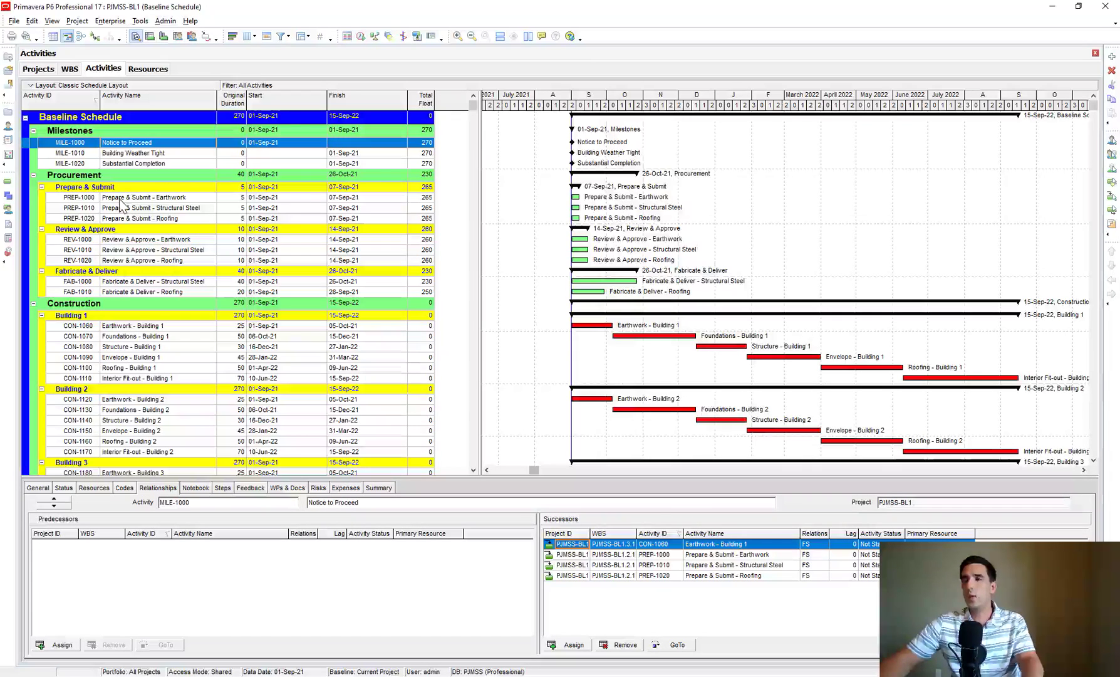
Review the relationships of PREP-1000, PREP-1010 and Notice to Proceed
{"action": "left_click", "coordinate": [151, 197]}
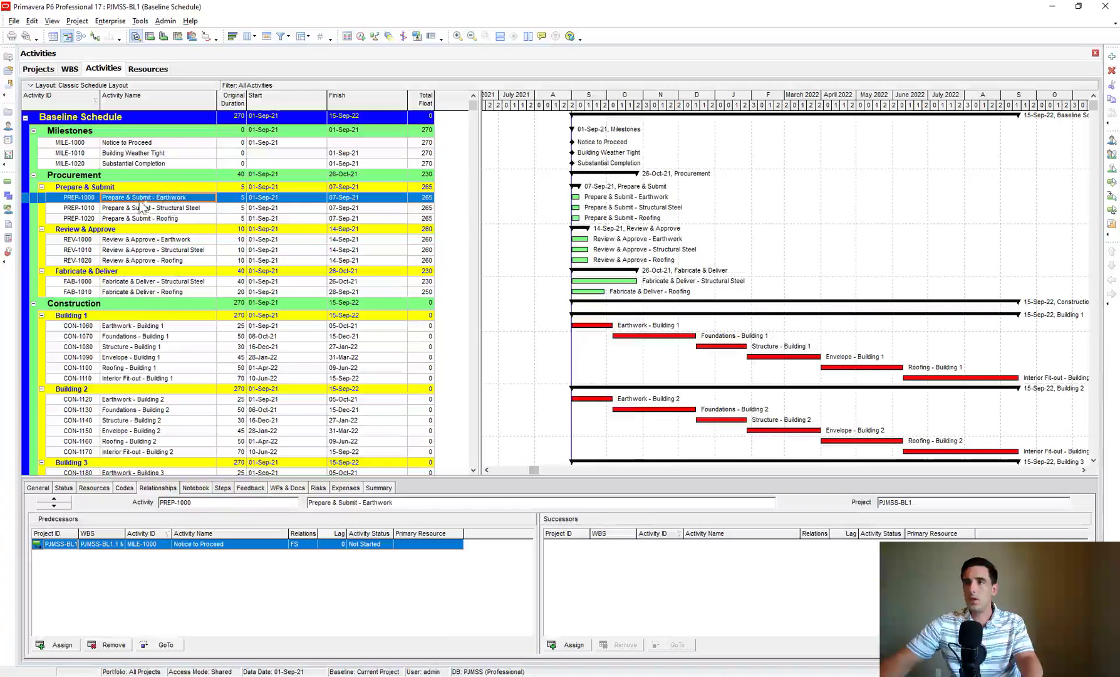
{"action": "left_click", "coordinate": [153, 209]}
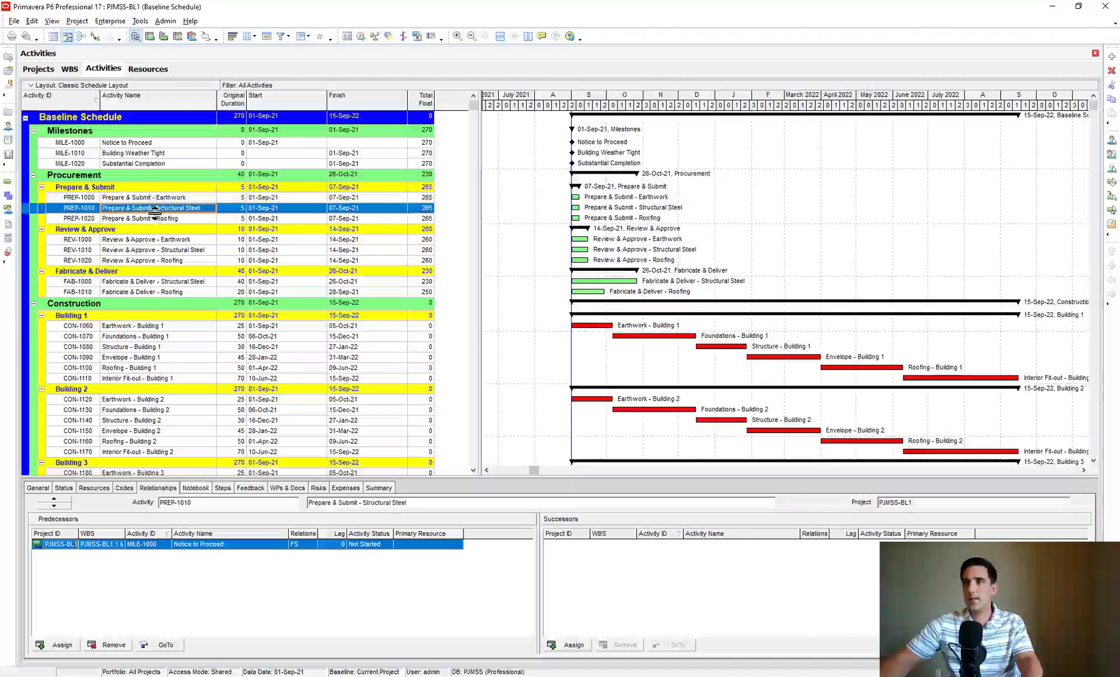
{"action": "left_click", "coordinate": [130, 142]}
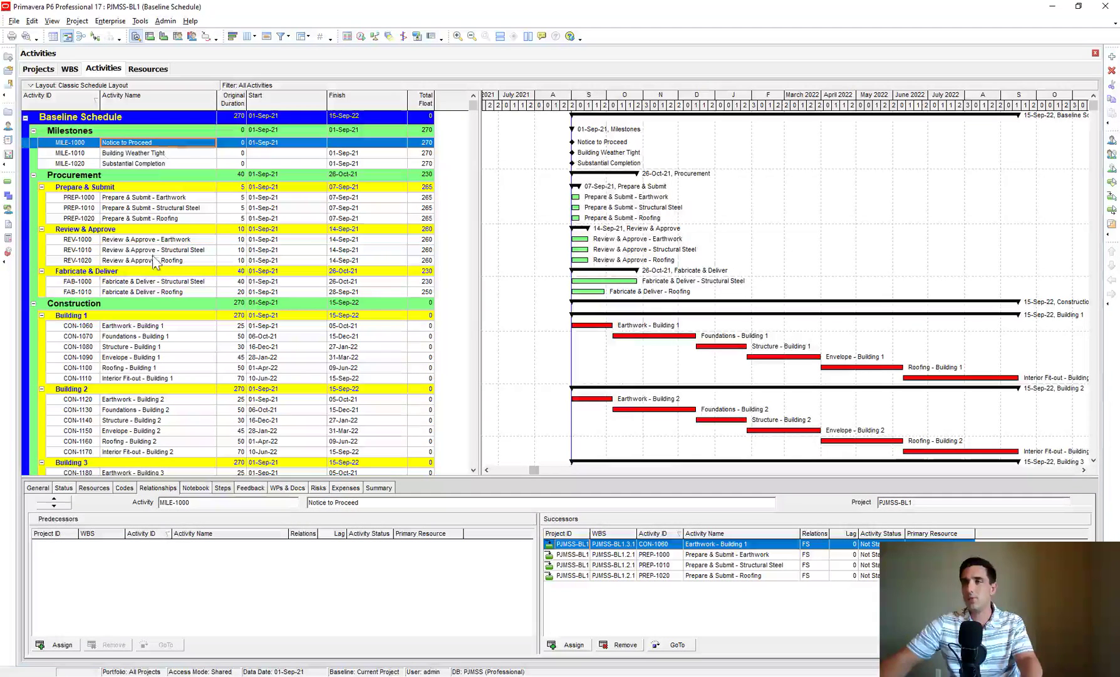
Link PREP-1000, REV-1000 and CON-1060 in sequence and reschedule, finishing 06-Oct-22
{"action": "left_click", "coordinate": [180, 196]}
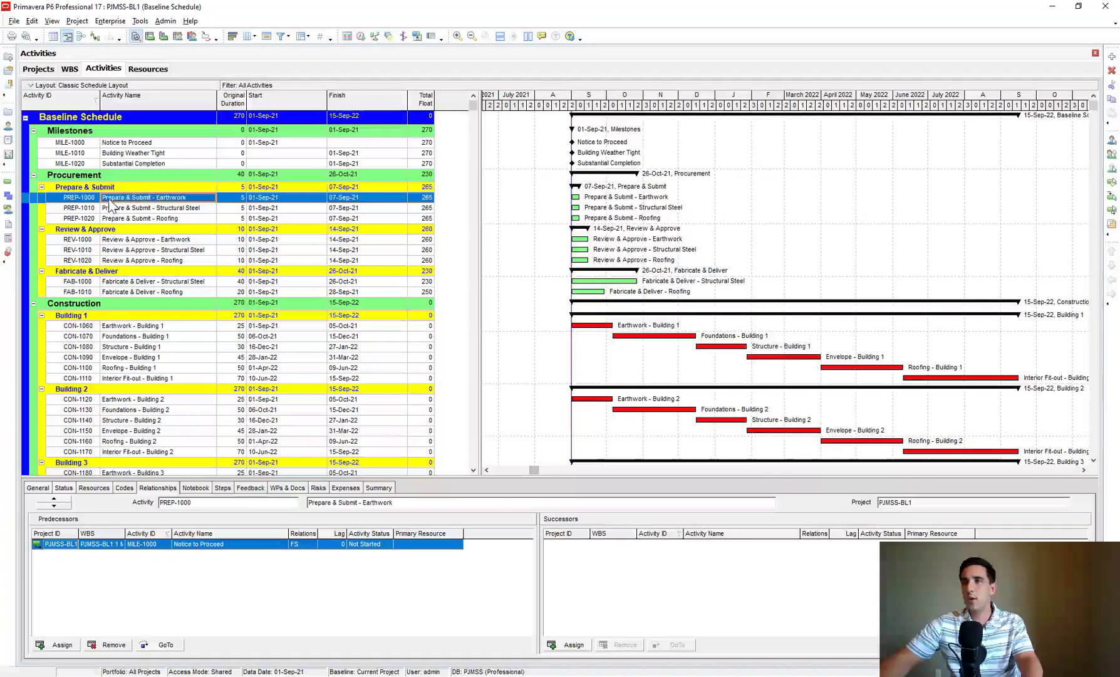
{"action": "left_click", "coordinate": [135, 240], "text": "ctrl"}
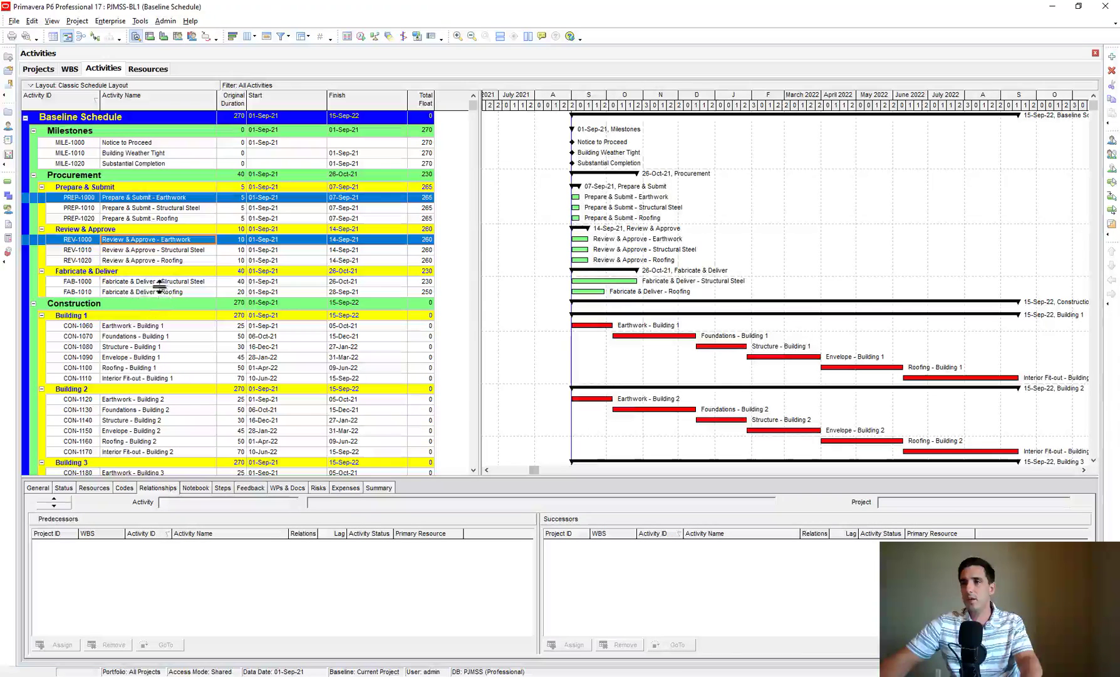
{"action": "left_click", "coordinate": [125, 326], "text": "ctrl"}
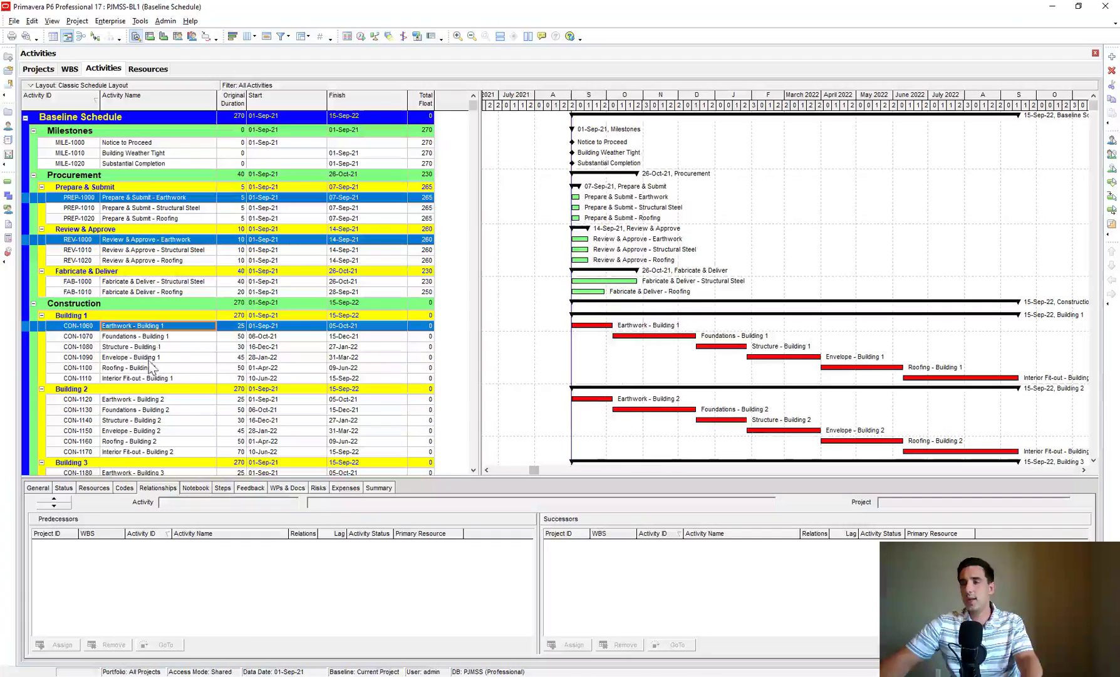
{"action": "right_click", "coordinate": [129, 327]}
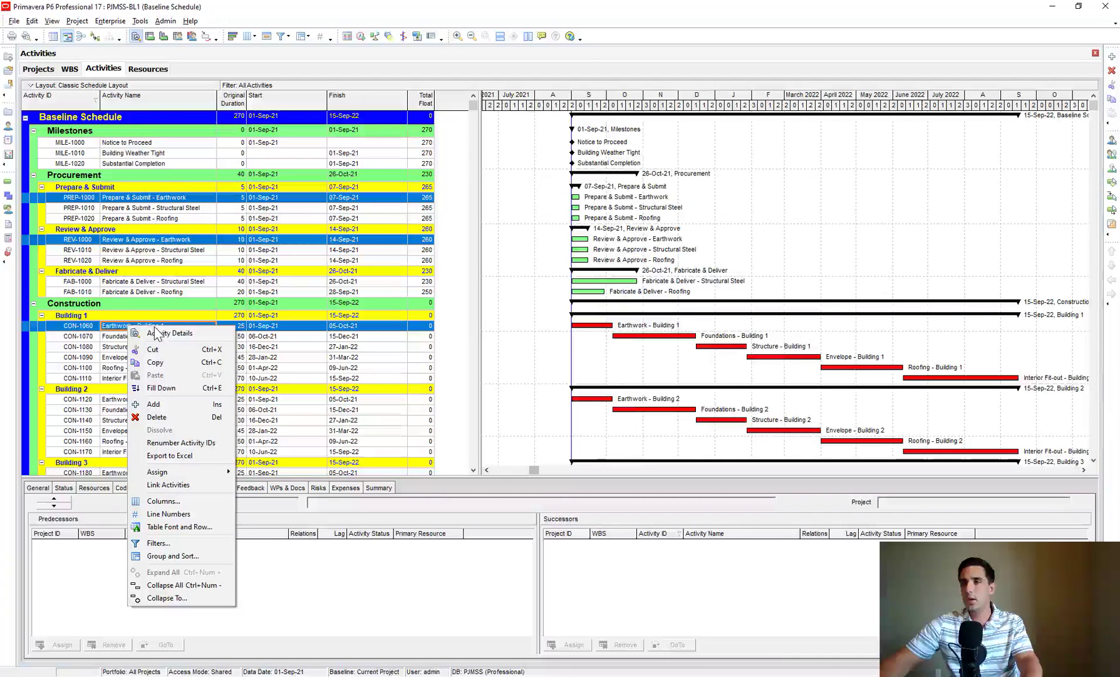
{"action": "left_click", "coordinate": [176, 486]}
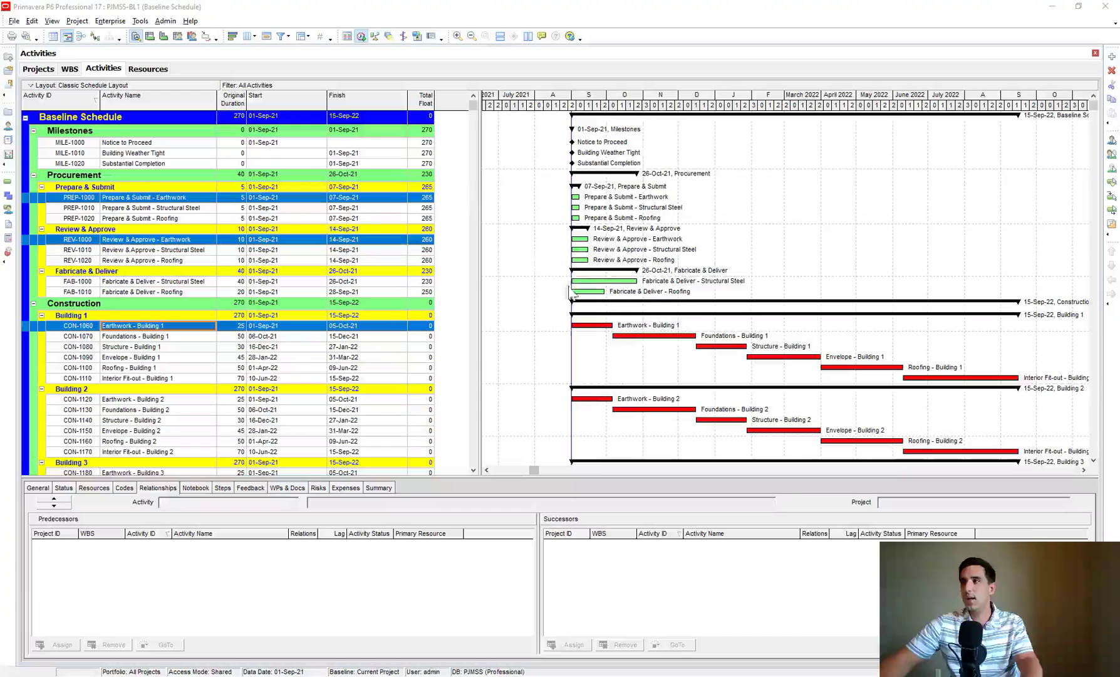
{"action": "key", "text": "F9"}
{"action": "left_click", "coordinate": [241, 218]}
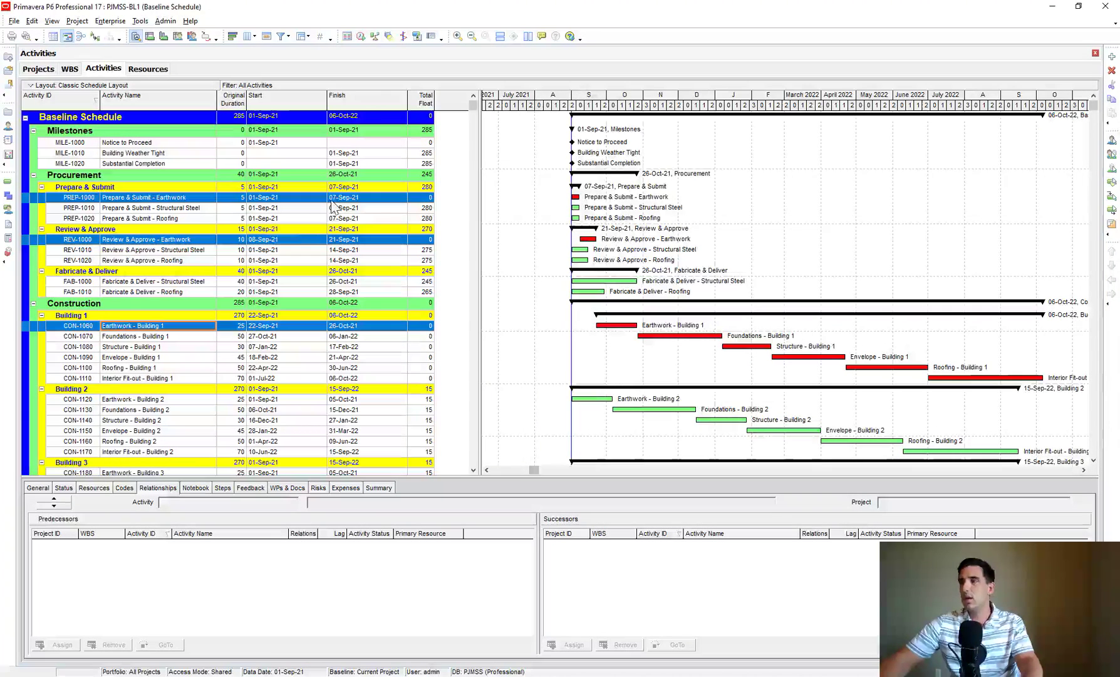
{"action": "left_click", "coordinate": [151, 208]}
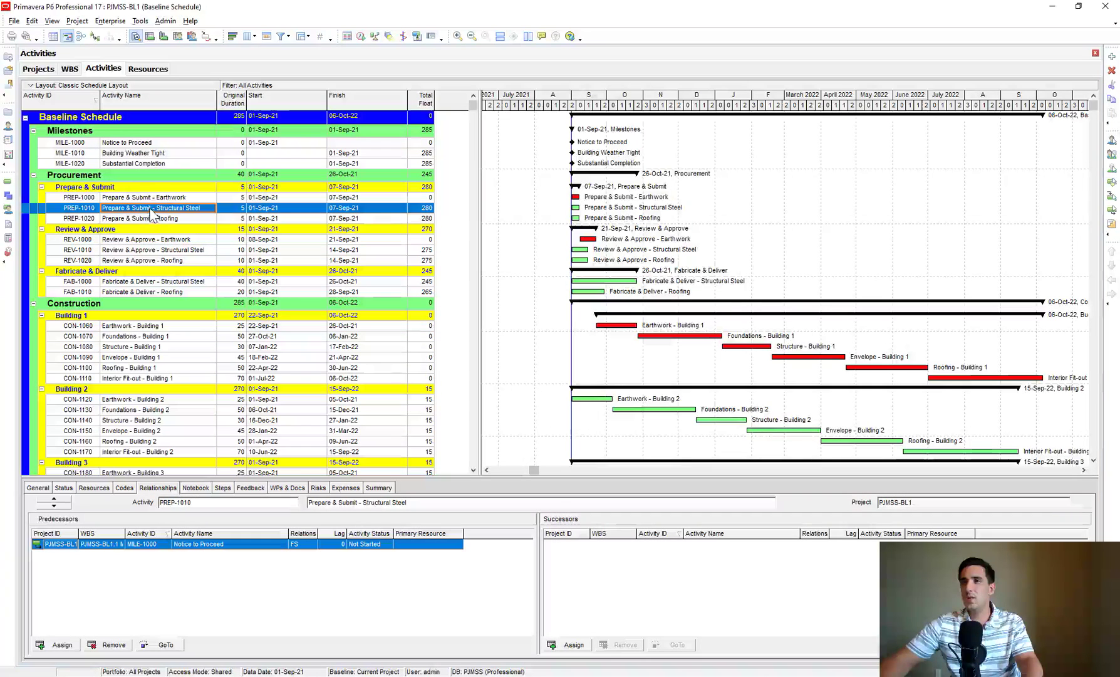
Link the structural steel activities through Structure - Building 1 in sequence and reschedule
{"action": "left_click", "coordinate": [179, 250], "text": "ctrl"}
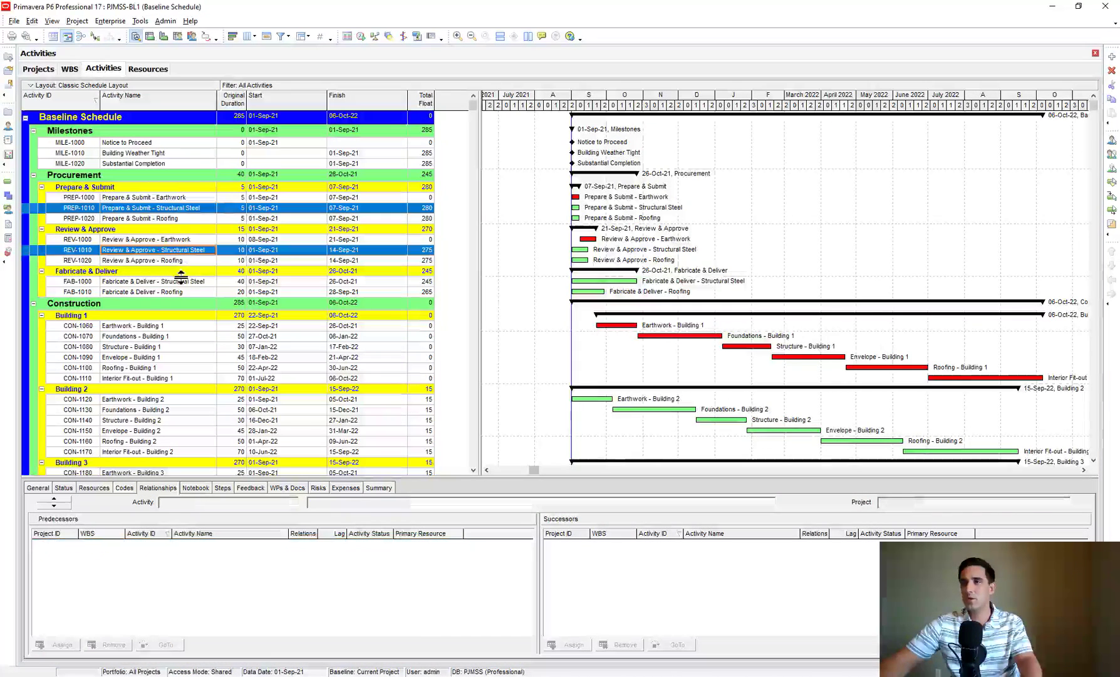
{"action": "left_click", "coordinate": [118, 282], "text": "ctrl"}
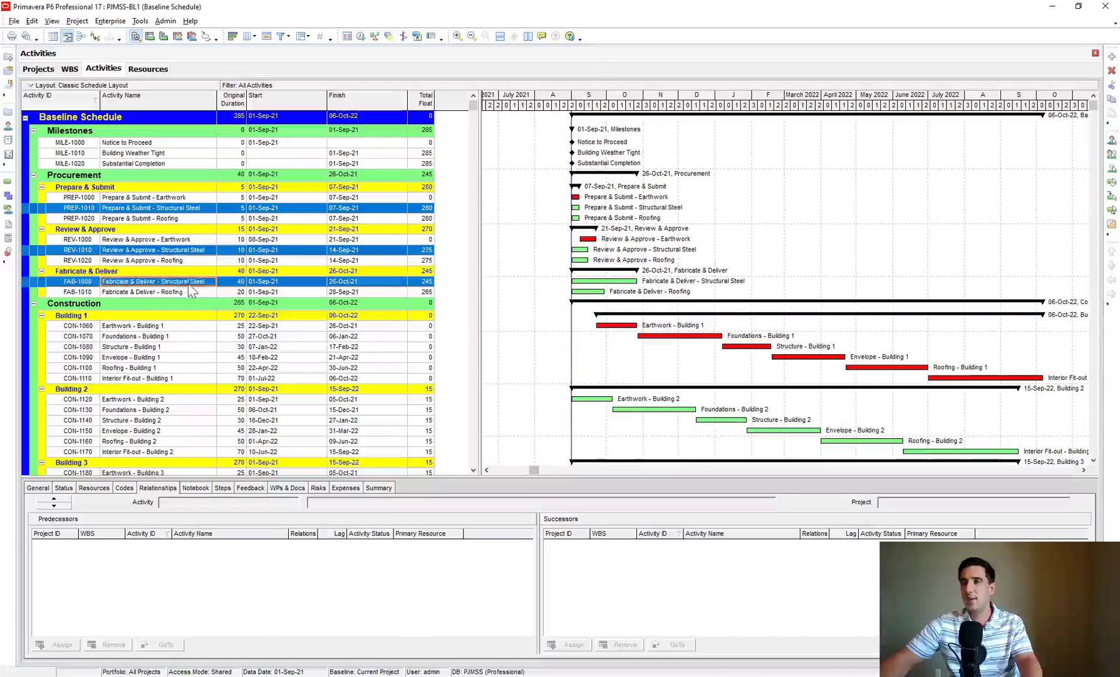
{"action": "left_click", "coordinate": [115, 349], "text": "ctrl"}
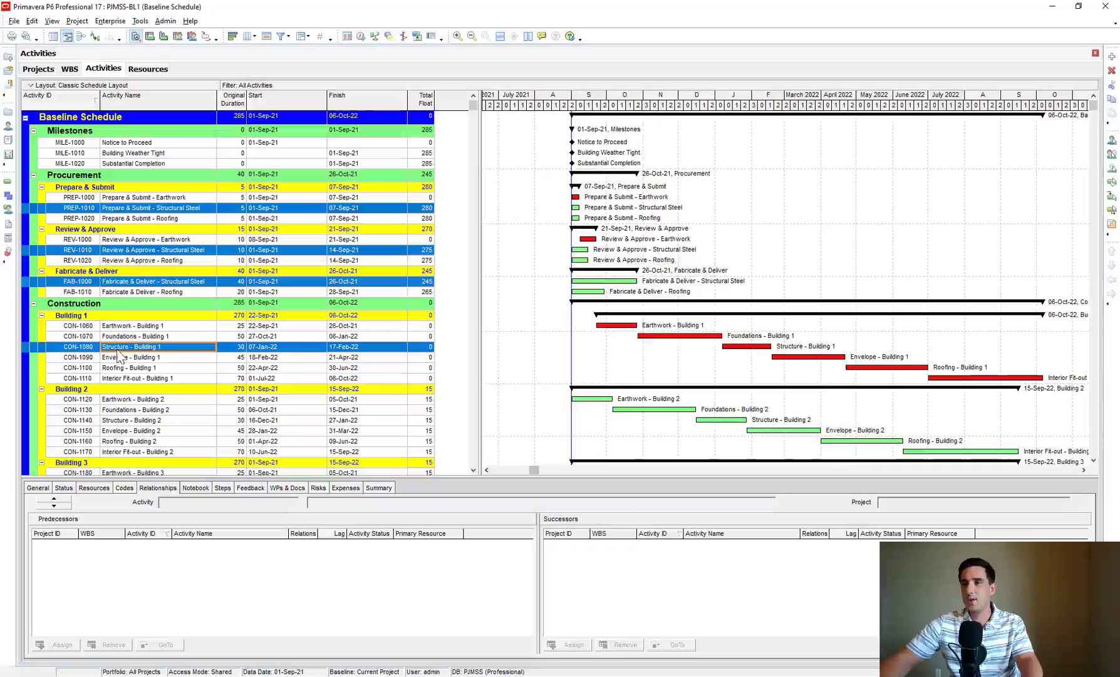
{"action": "right_click", "coordinate": [118, 348]}
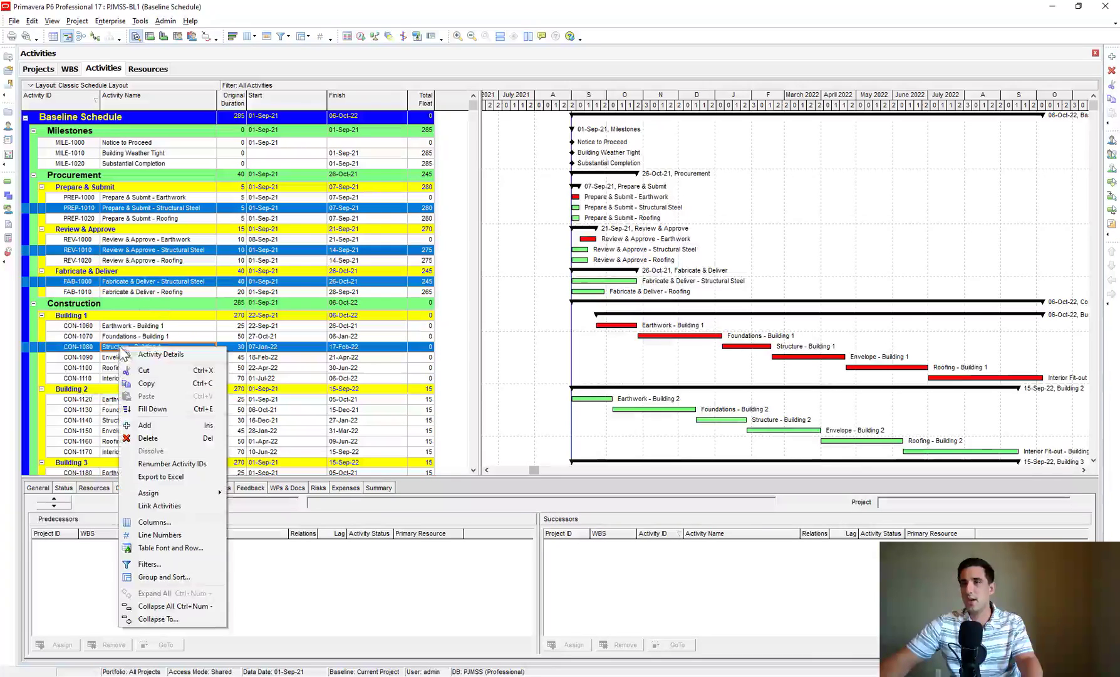
{"action": "left_click", "coordinate": [172, 509]}
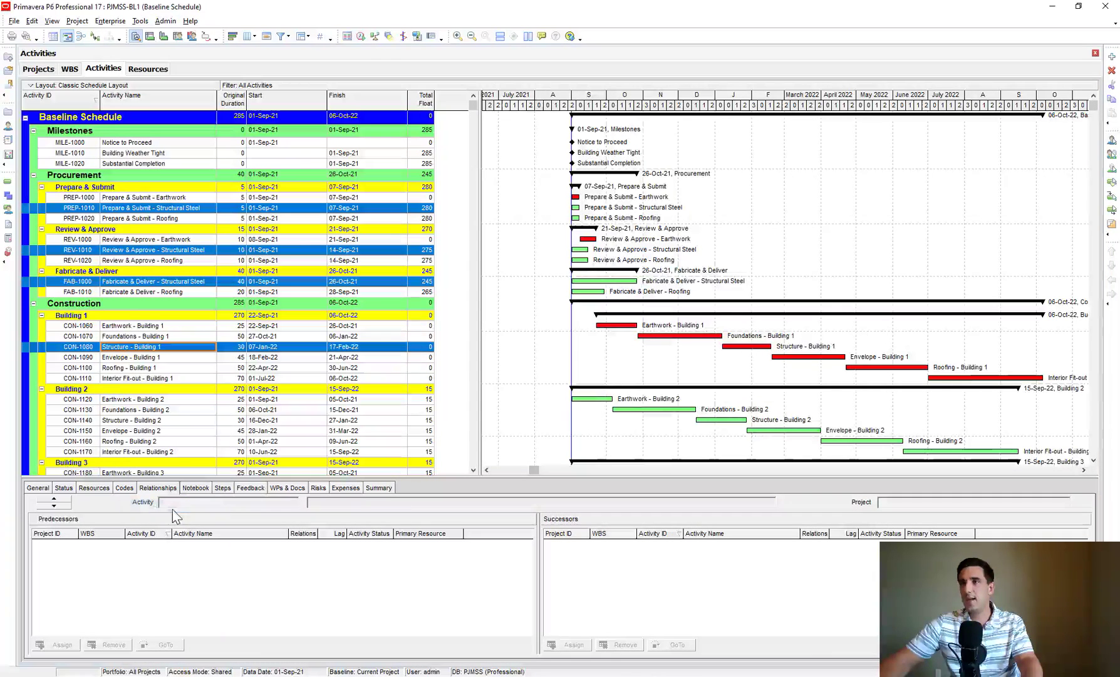
{"action": "left_click", "coordinate": [361, 36]}
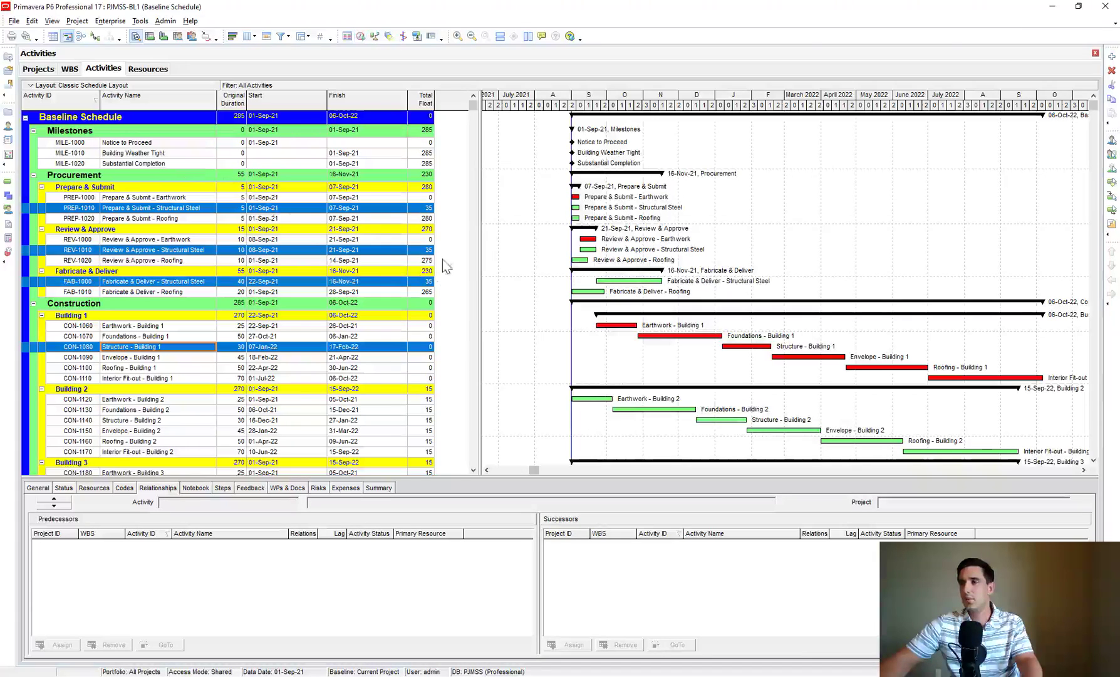
Link the four roofing activities through Roofing - Building 1 in sequence and reschedule
{"action": "left_click", "coordinate": [158, 218]}
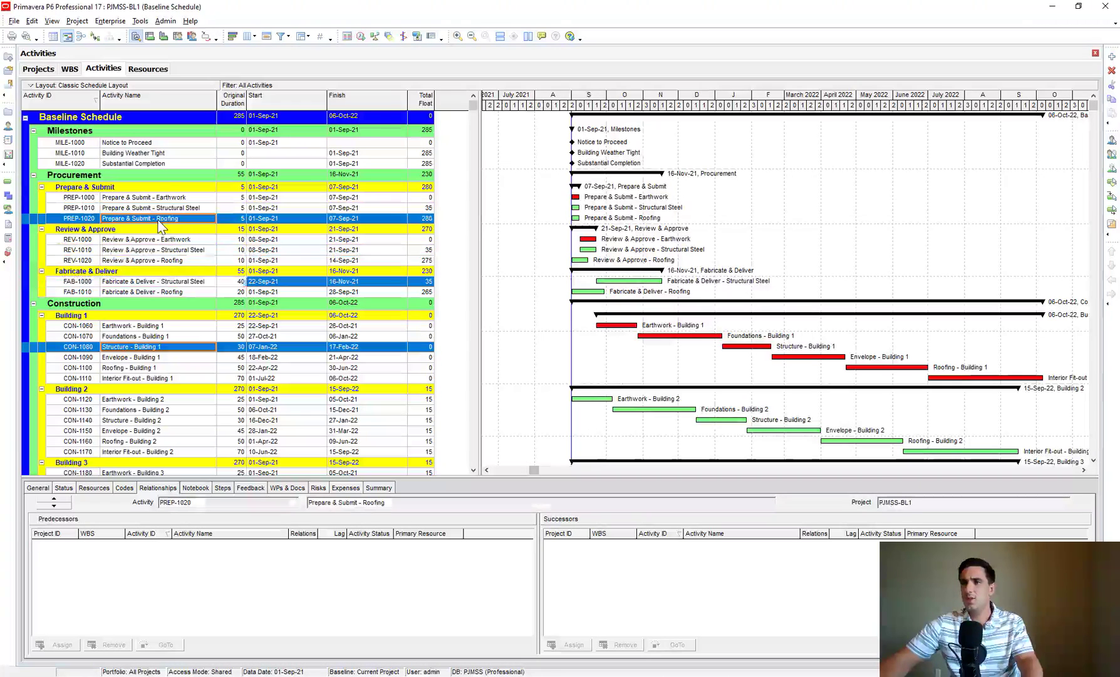
{"action": "left_click", "coordinate": [177, 260], "text": "ctrl"}
{"action": "left_click", "coordinate": [179, 291], "text": "ctrl"}
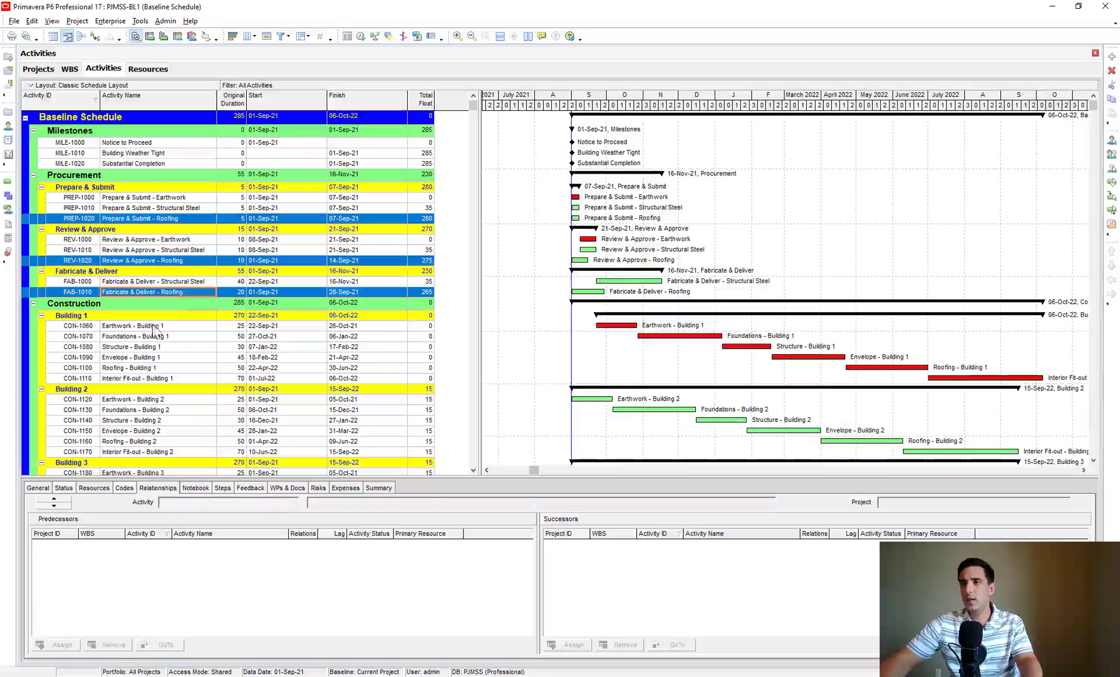
{"action": "left_click", "coordinate": [122, 370], "text": "ctrl"}
{"action": "right_click", "coordinate": [121, 370]}
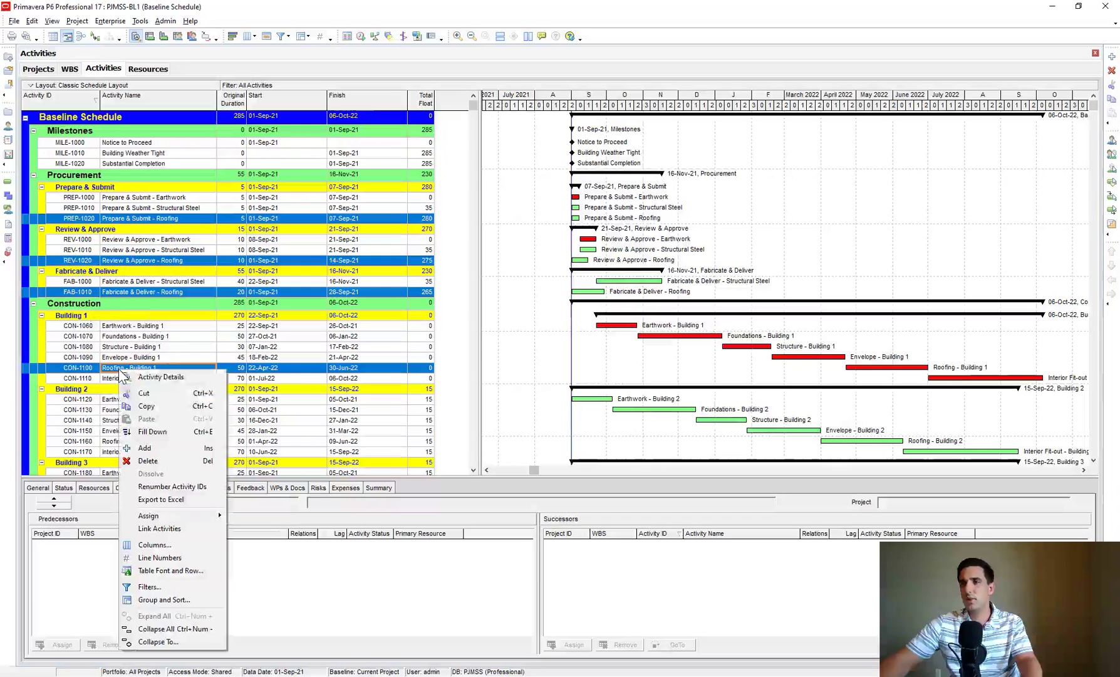
{"action": "left_click", "coordinate": [156, 530]}
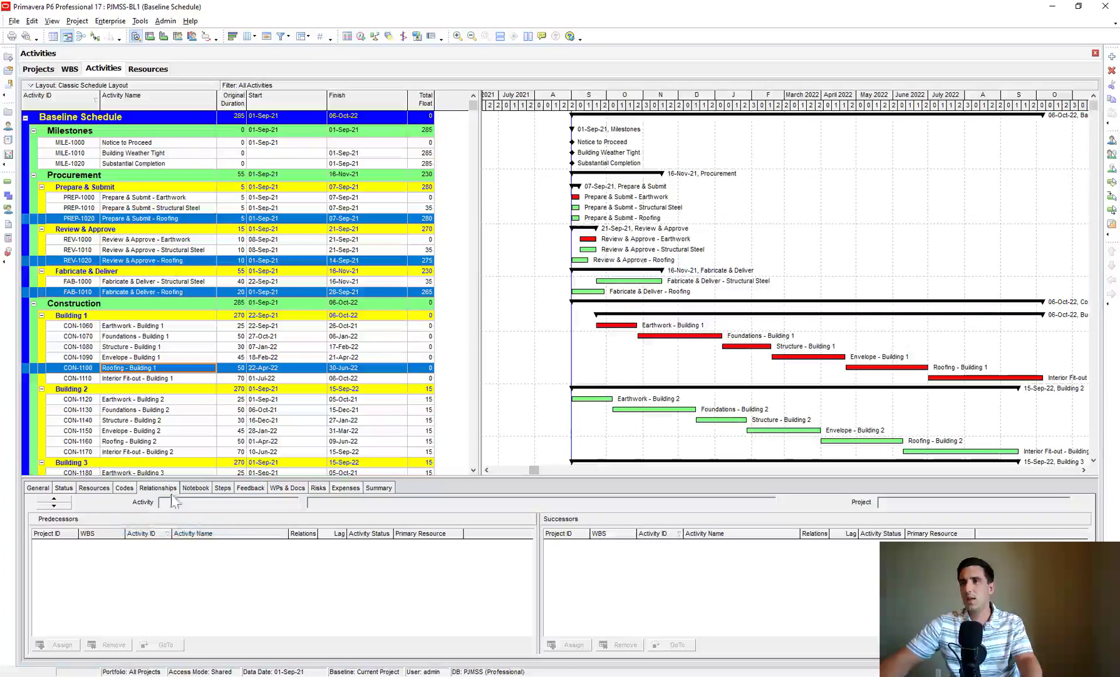
{"action": "left_click", "coordinate": [361, 36]}
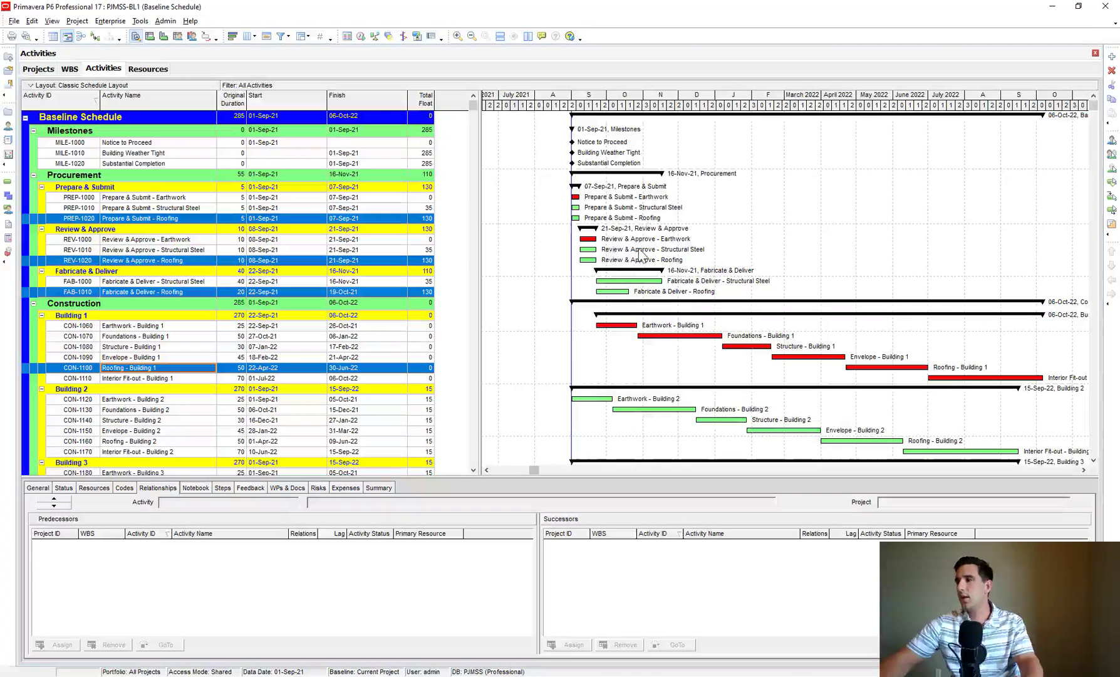
Select Earthwork - Building 2 and widen the activity table beside the Gantt chart
{"action": "scroll", "coordinate": [613, 257], "scroll_direction": "down", "scroll_amount": 2}
{"action": "scroll", "coordinate": [476, 282], "scroll_direction": "down", "scroll_amount": 3}
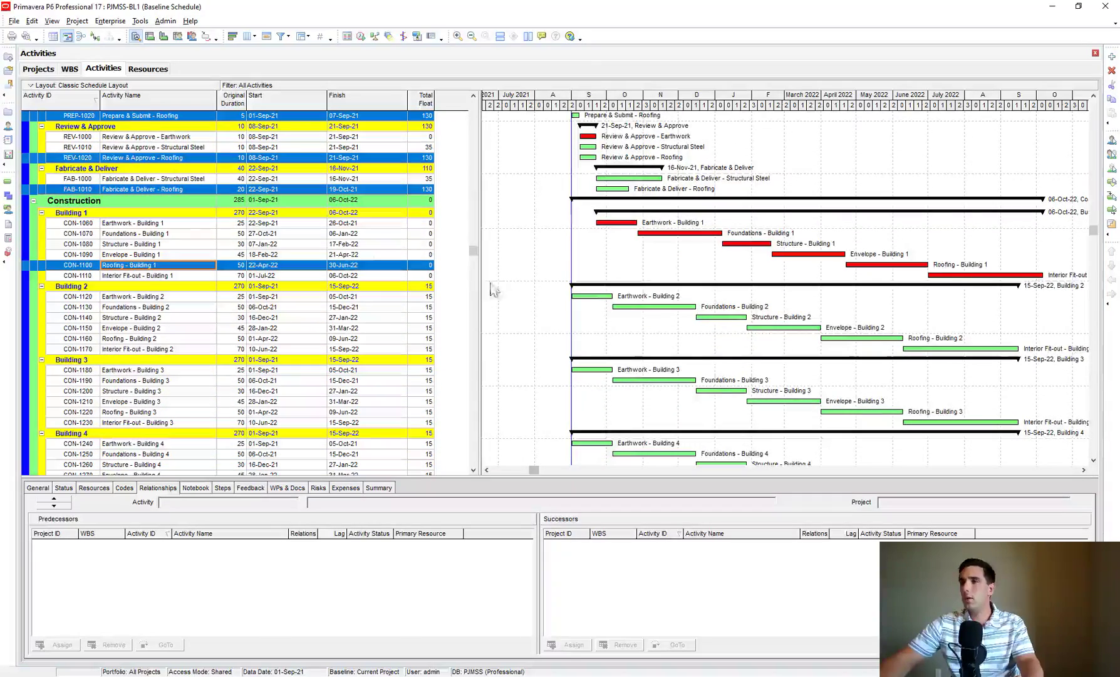
{"action": "left_click", "coordinate": [133, 296]}
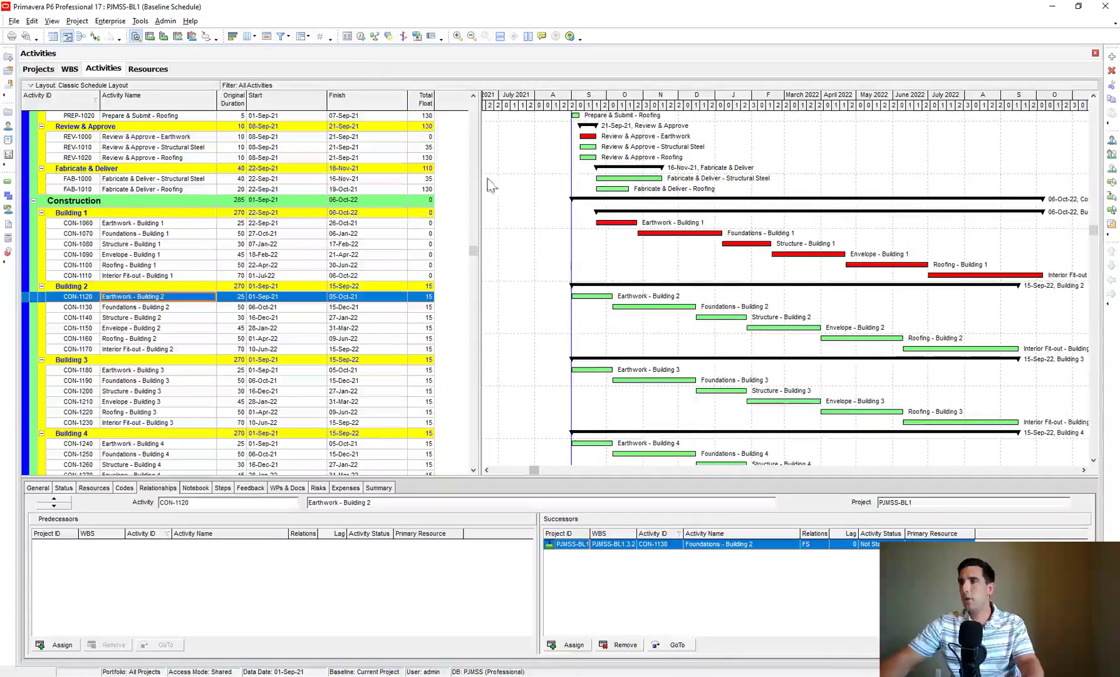
{"action": "left_click_drag", "start_coordinate": [477, 179], "coordinate": [576, 180]}
{"action": "right_click", "coordinate": [468, 156]}
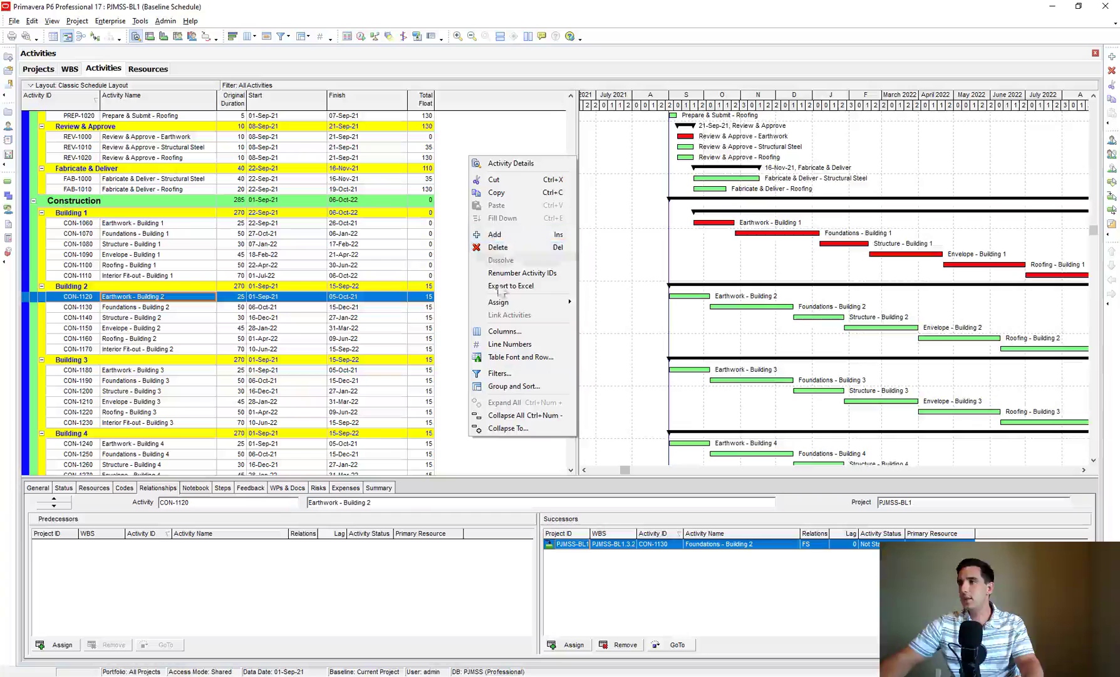
Add Predecessors and Successors columns from the Lists group after Total Float, widening Predecessors
{"action": "left_click", "coordinate": [504, 331]}
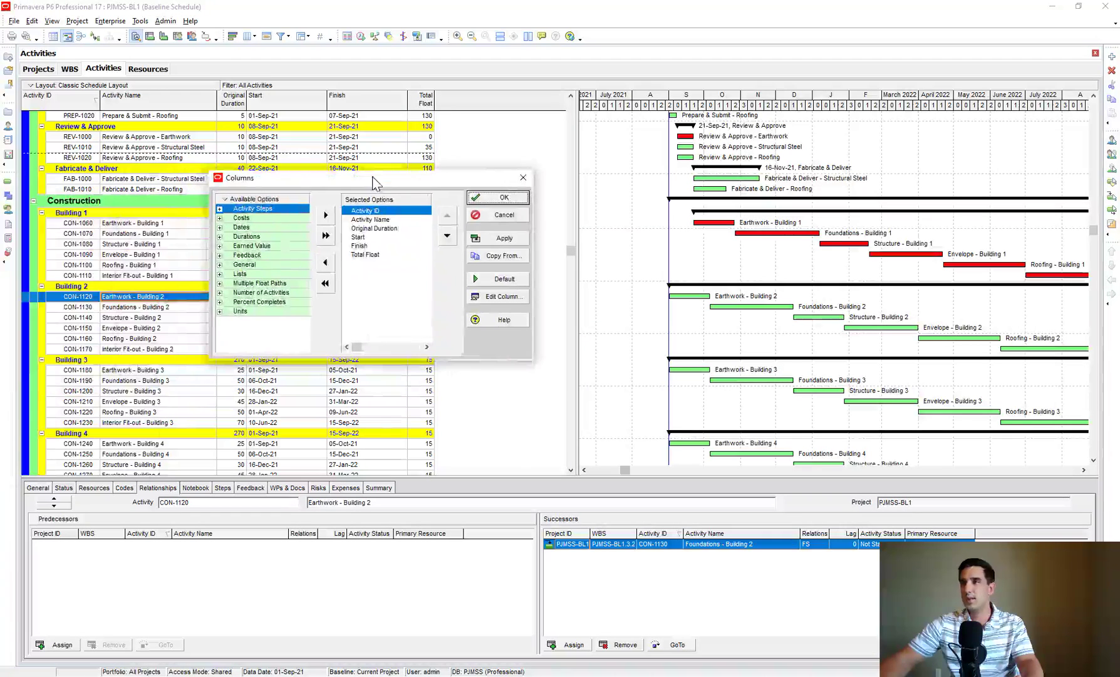
{"action": "left_click", "coordinate": [362, 255]}
{"action": "double_click", "coordinate": [245, 265]}
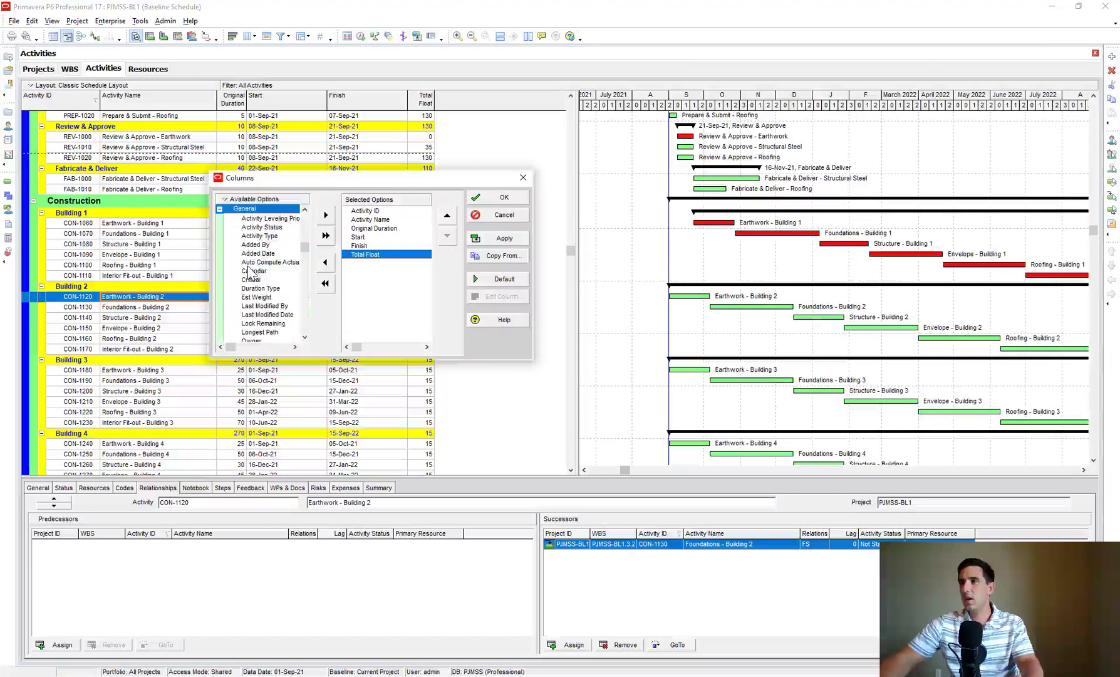
{"action": "double_click", "coordinate": [250, 210]}
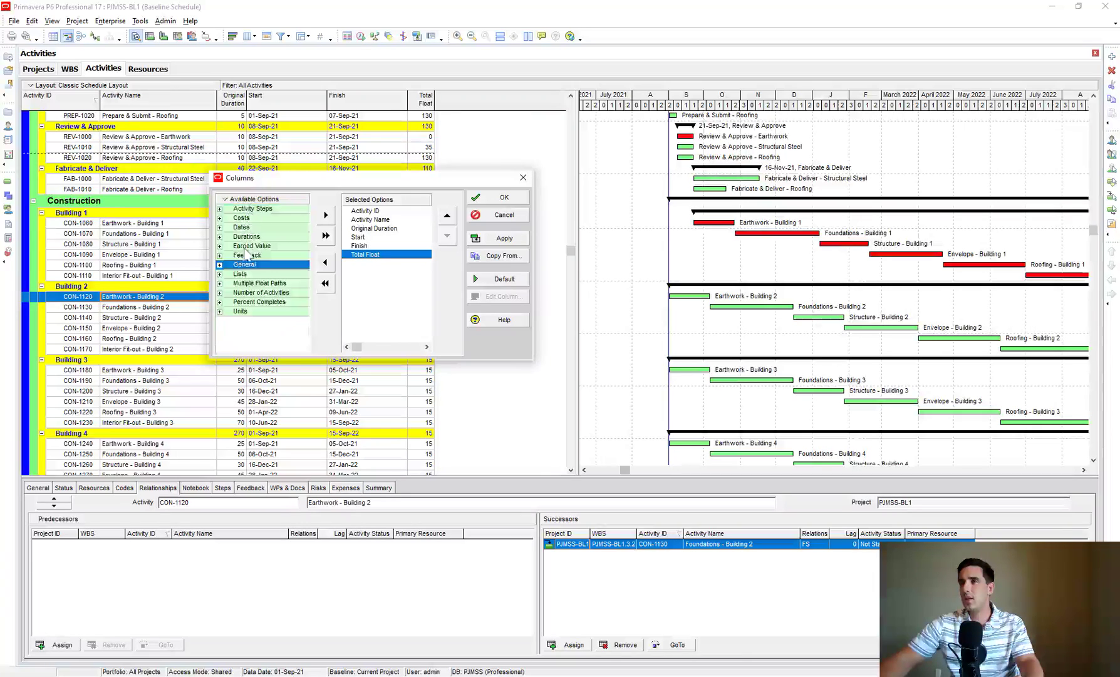
{"action": "double_click", "coordinate": [251, 271]}
{"action": "left_click", "coordinate": [261, 273]}
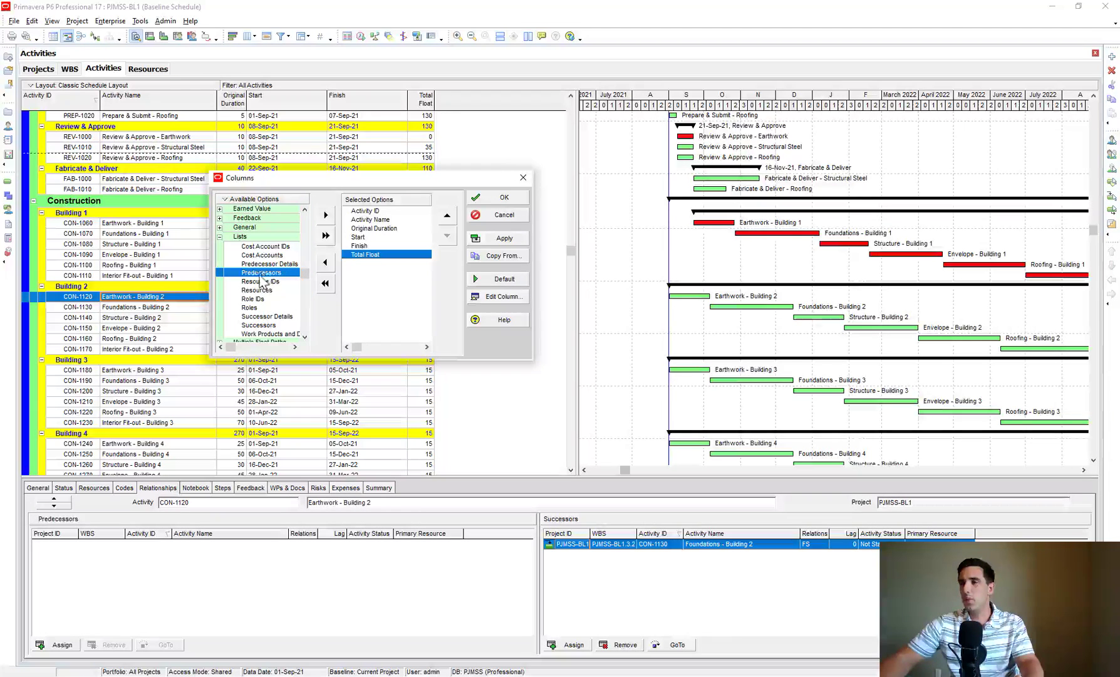
{"action": "double_click", "coordinate": [262, 274]}
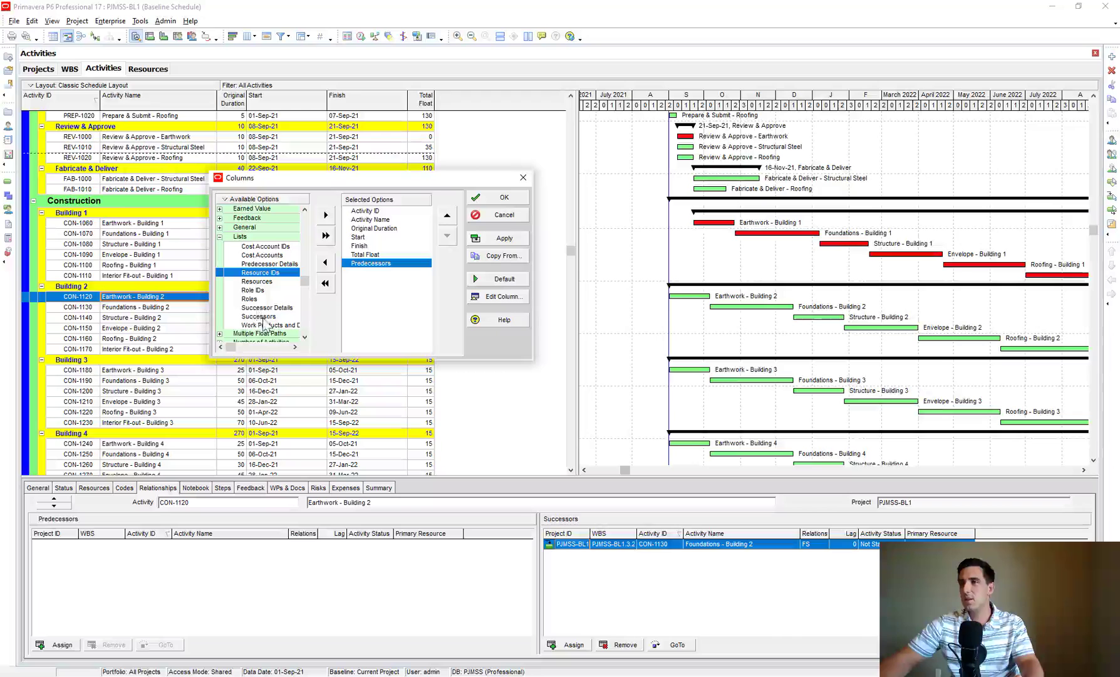
{"action": "double_click", "coordinate": [262, 315]}
{"action": "left_click", "coordinate": [505, 238]}
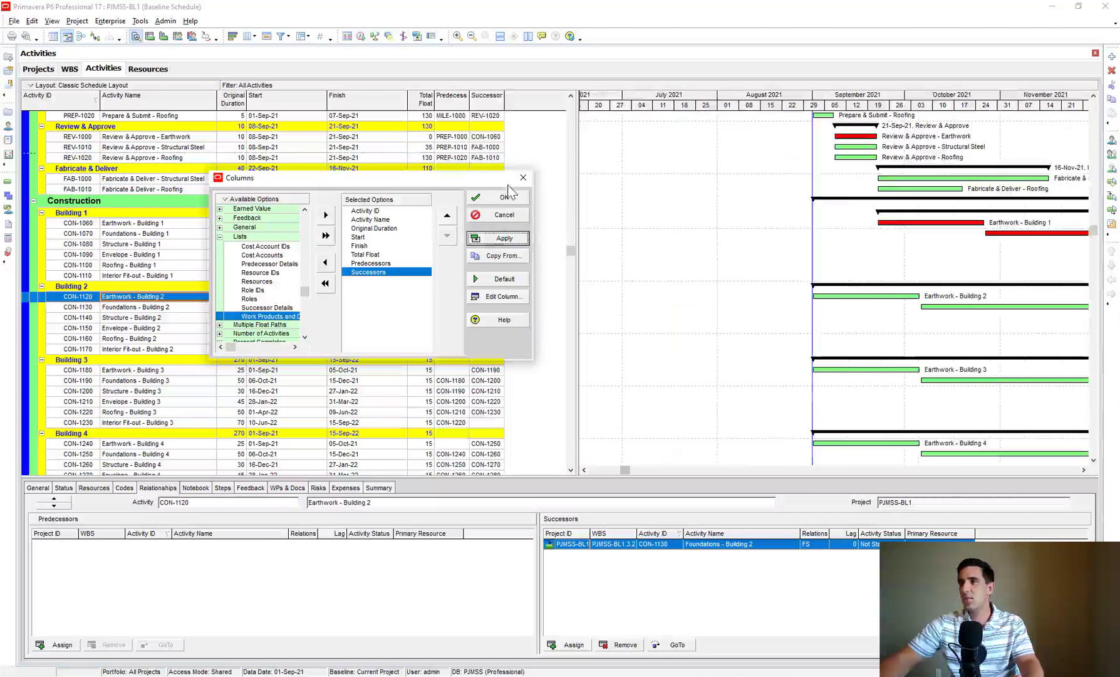
{"action": "left_click", "coordinate": [505, 197]}
{"action": "mouse_move", "coordinate": [512, 99]}
{"action": "left_mouse_down"}
{"action": "mouse_move", "coordinate": [536, 99]}
{"action": "mouse_move", "coordinate": [474, 96]}
{"action": "mouse_move", "coordinate": [500, 95]}
{"action": "left_mouse_up"}
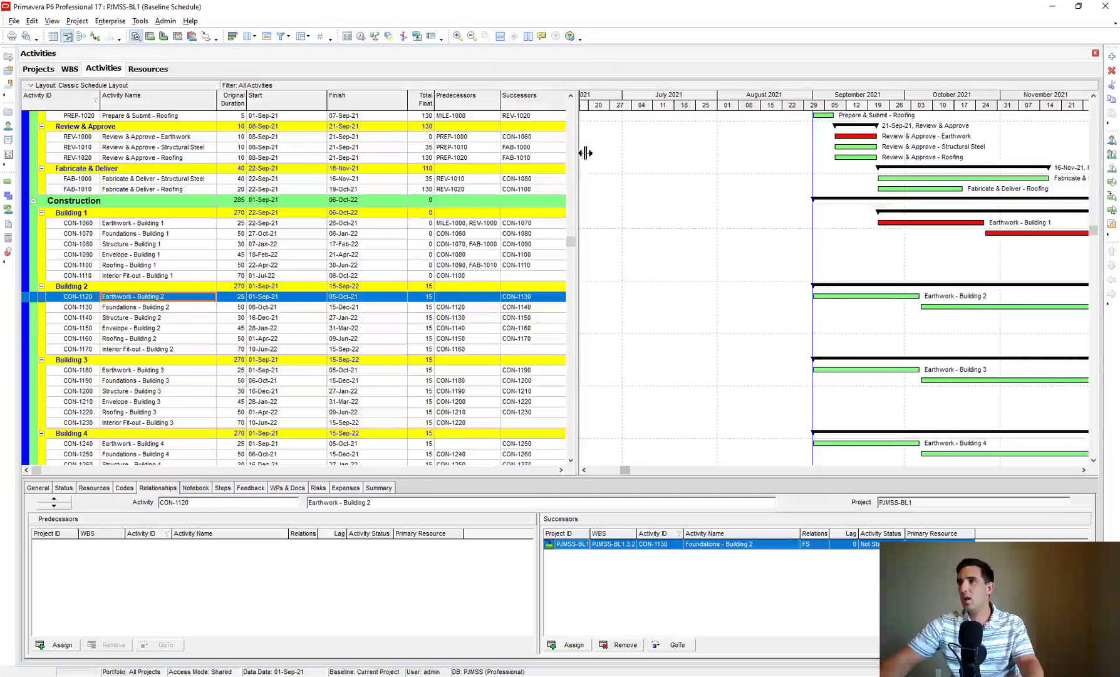
Widen the table for the new columns, pan the Gantt to September 2021, and review Earthwork activities
{"action": "left_click_drag", "start_coordinate": [584, 153], "coordinate": [600, 153]}
{"action": "left_click_drag", "start_coordinate": [696, 102], "coordinate": [539, 104]}
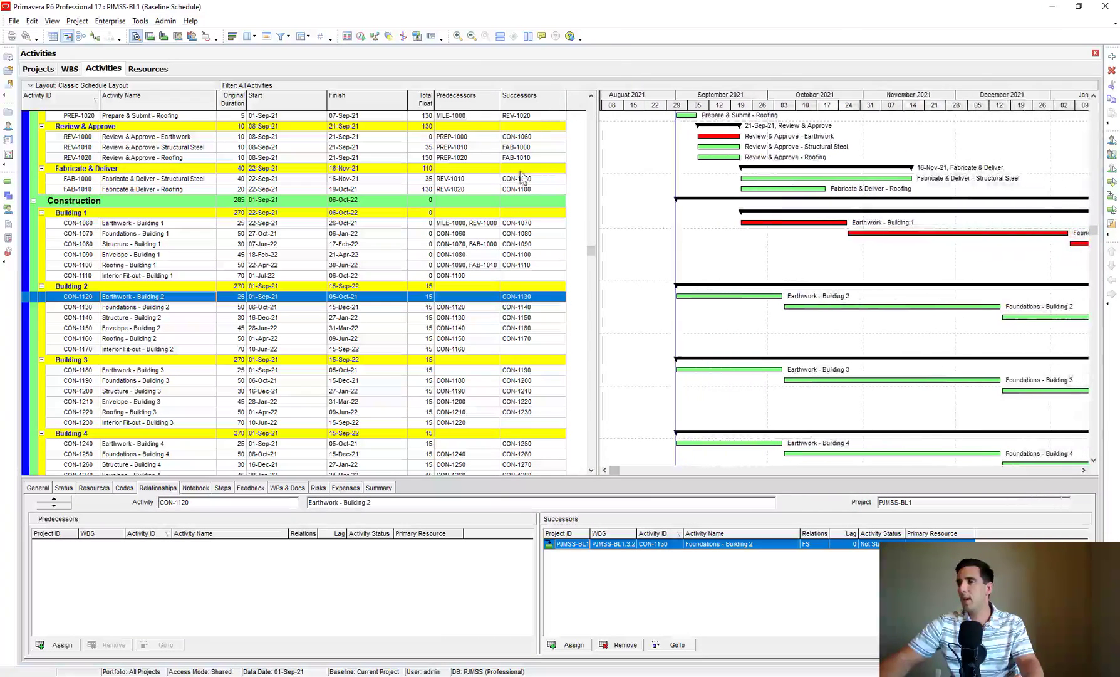
{"action": "left_click", "coordinate": [448, 300]}
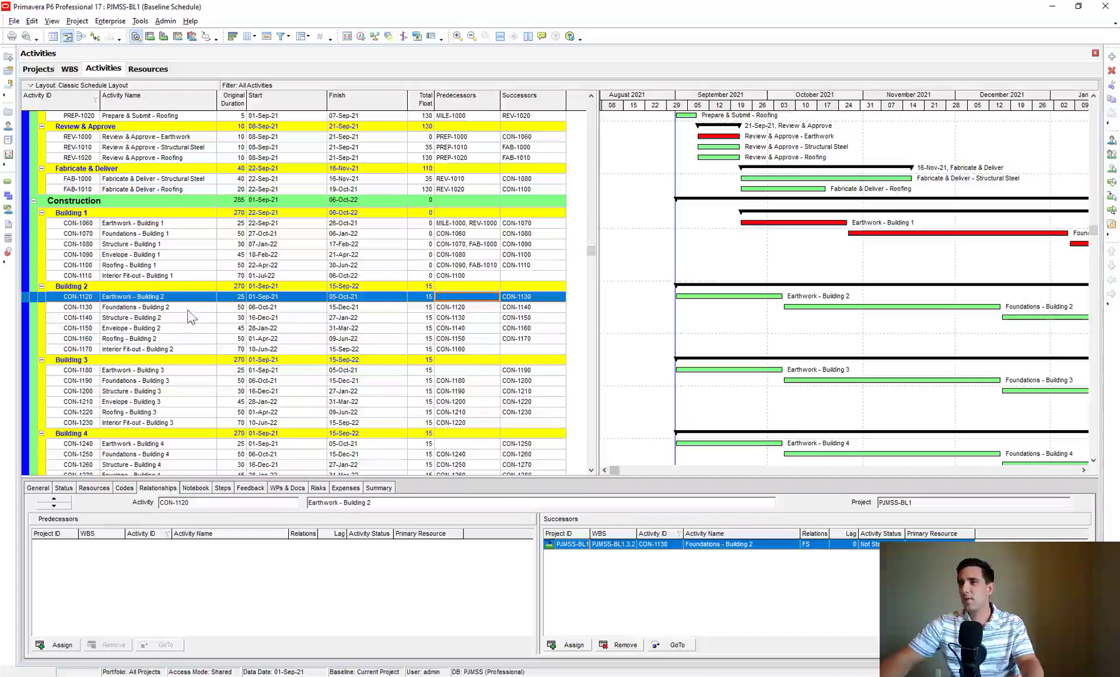
{"action": "left_click", "coordinate": [462, 371]}
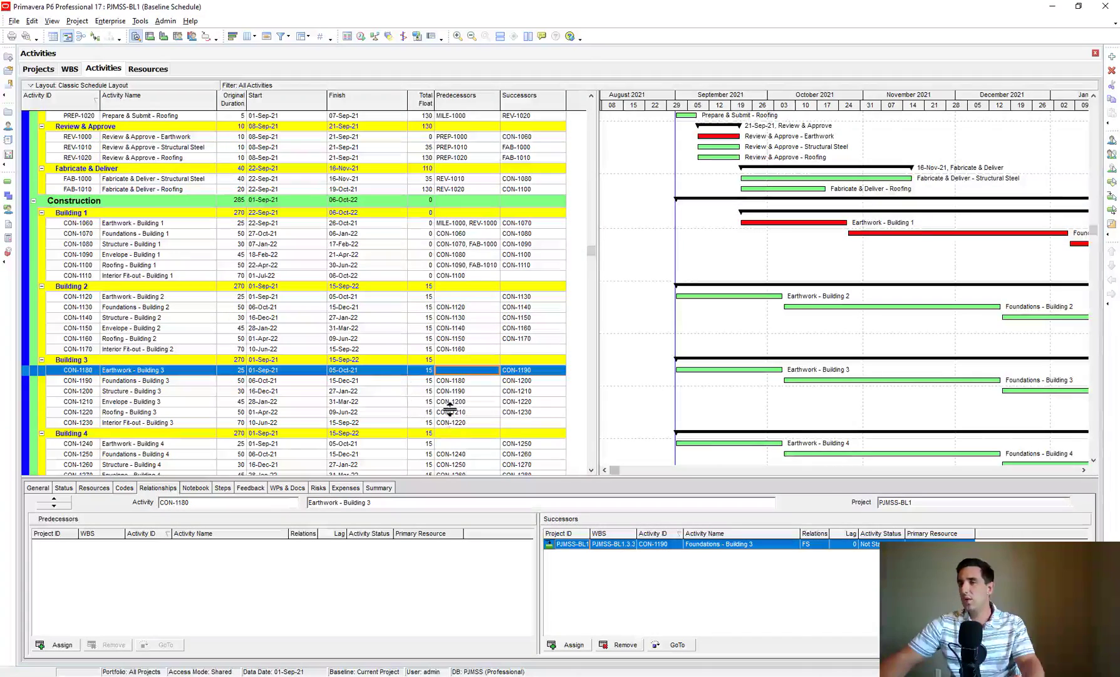
{"action": "scroll", "coordinate": [452, 393], "scroll_direction": "down", "scroll_amount": 4}
{"action": "scroll", "coordinate": [476, 382], "scroll_direction": "up", "scroll_amount": 4}
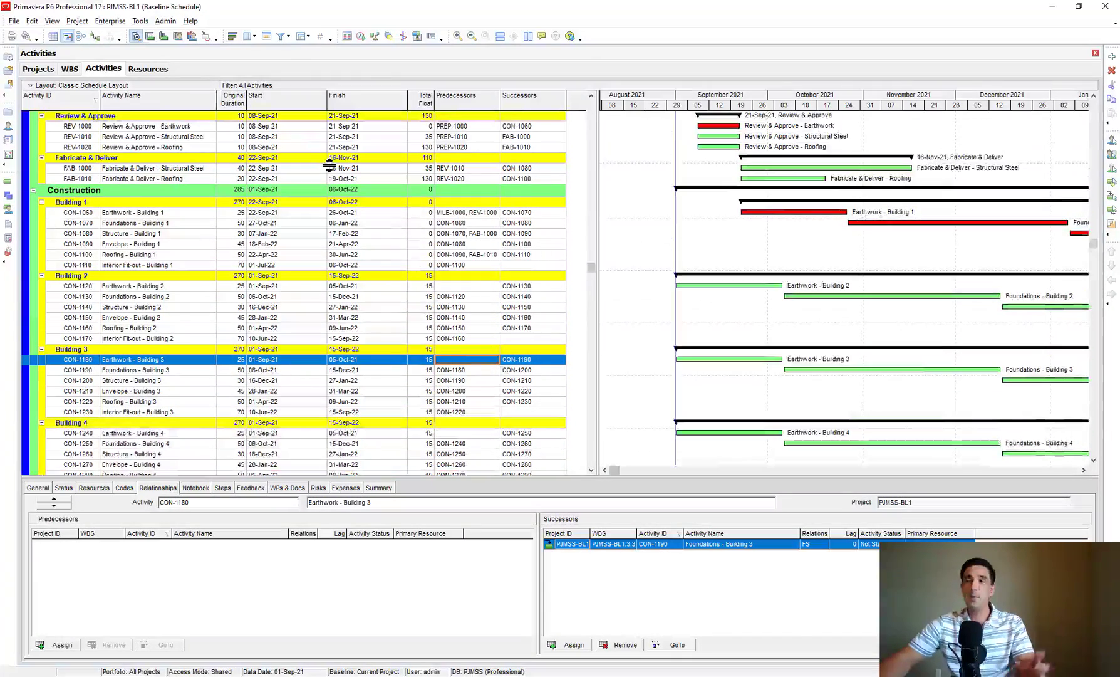
{"action": "left_click", "coordinate": [154, 212]}
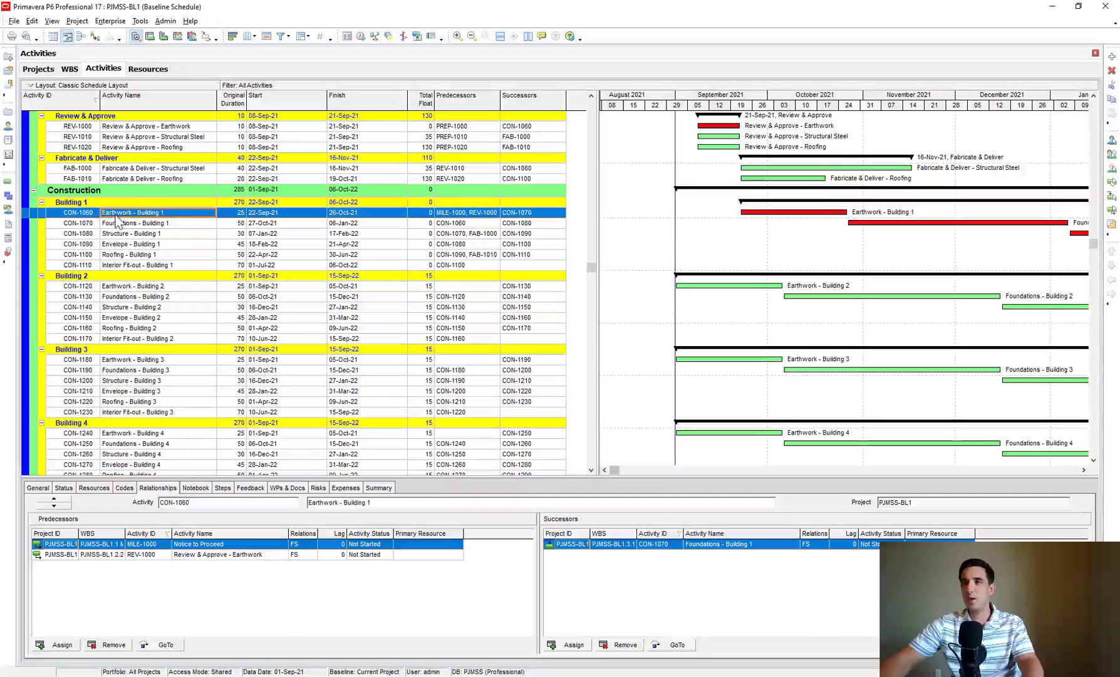
{"action": "left_click", "coordinate": [105, 287]}
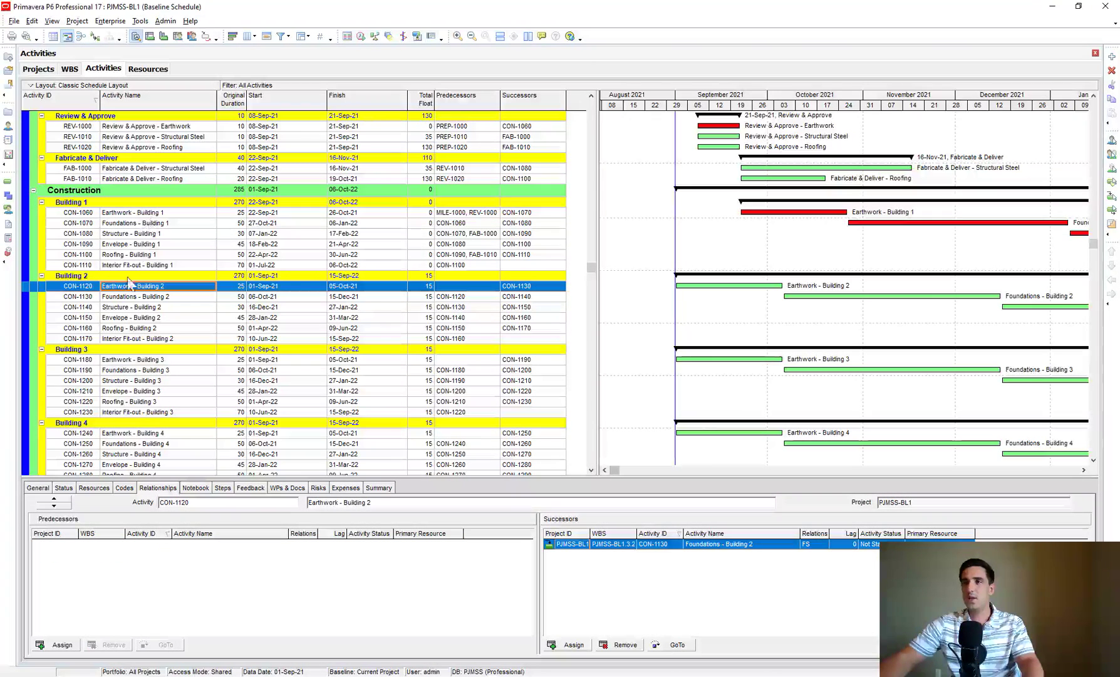
{"action": "left_click", "coordinate": [128, 359]}
{"action": "left_click", "coordinate": [168, 211]}
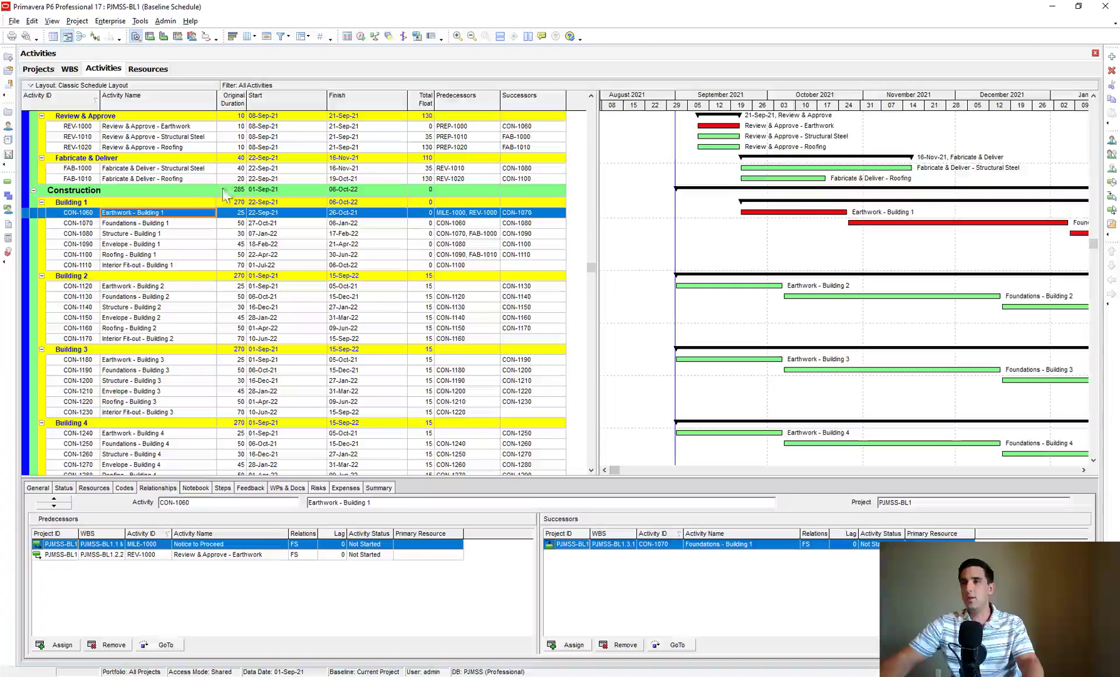
{"action": "left_click_drag", "start_coordinate": [750, 103], "coordinate": [696, 103]}
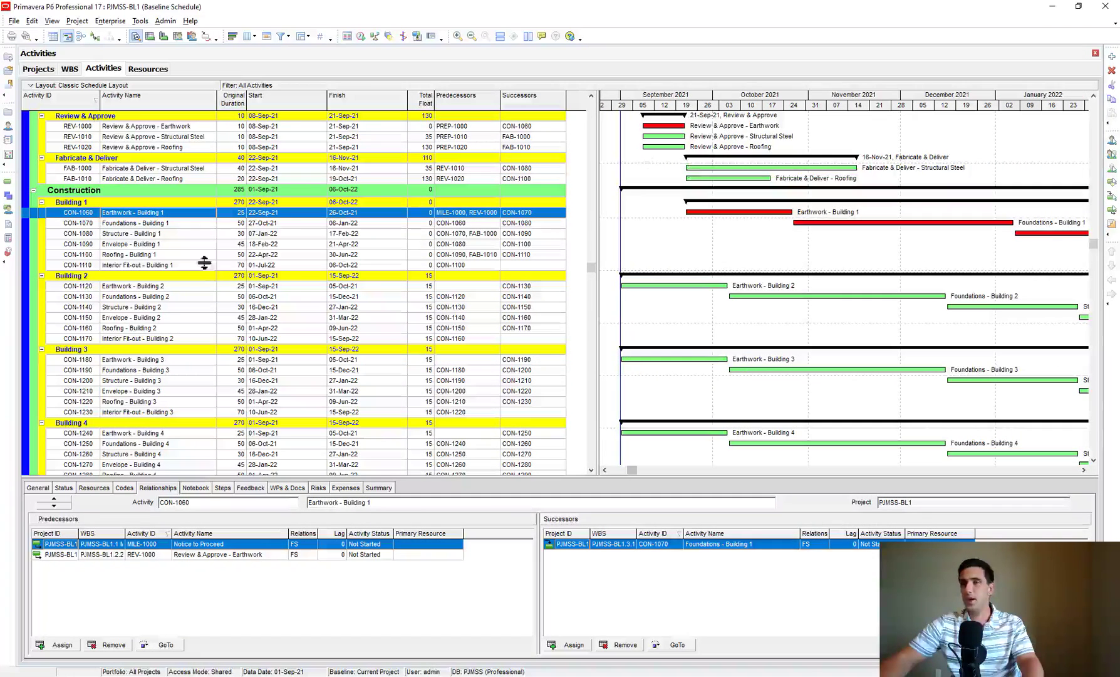
Link Earthwork for Buildings 1–5 in sequence and reschedule the project
{"action": "left_click", "coordinate": [147, 213]}
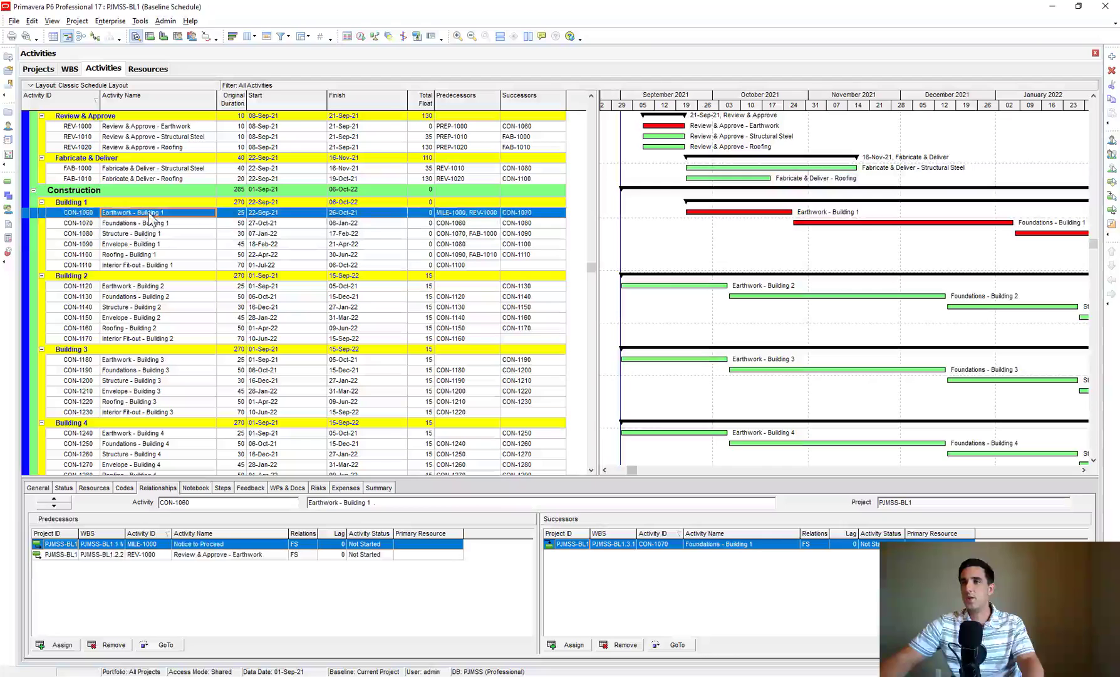
{"action": "left_click", "coordinate": [124, 286], "text": "ctrl"}
{"action": "scroll", "coordinate": [122, 313], "scroll_direction": "down", "scroll_amount": 1}
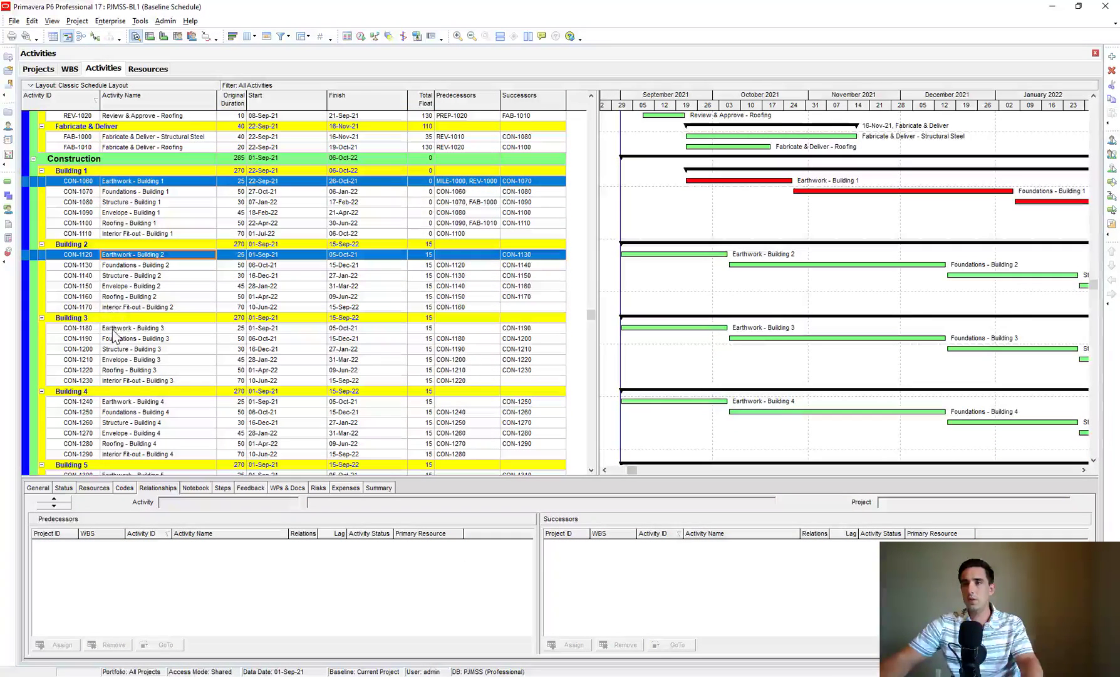
{"action": "left_click", "coordinate": [118, 328], "text": "ctrl"}
{"action": "scroll", "coordinate": [138, 320], "scroll_direction": "down", "scroll_amount": 2}
{"action": "left_click", "coordinate": [134, 327], "text": "ctrl"}
{"action": "scroll", "coordinate": [138, 332], "scroll_direction": "down", "scroll_amount": 1}
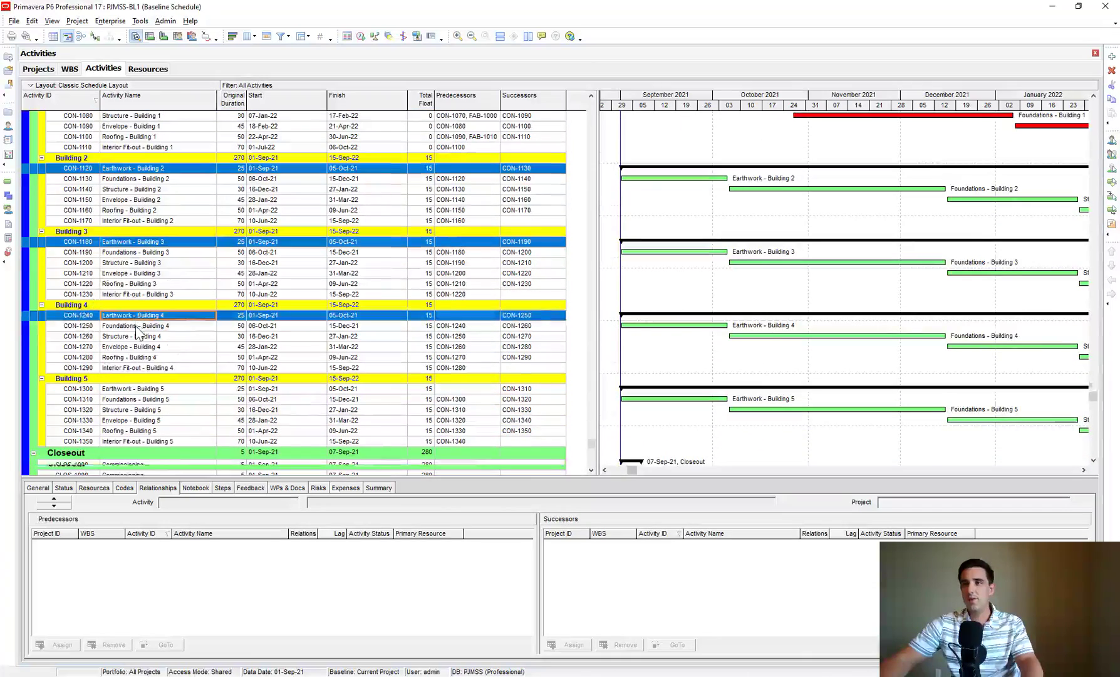
{"action": "left_click", "coordinate": [138, 380], "text": "ctrl"}
{"action": "right_click", "coordinate": [137, 380]}
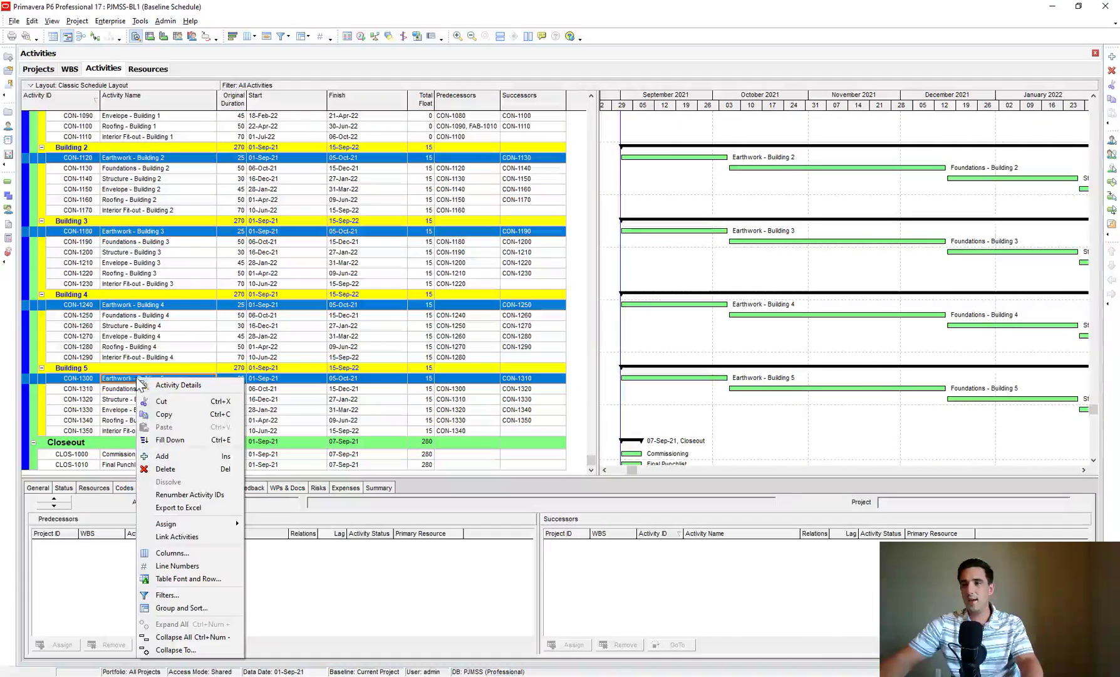
{"action": "left_click", "coordinate": [189, 537]}
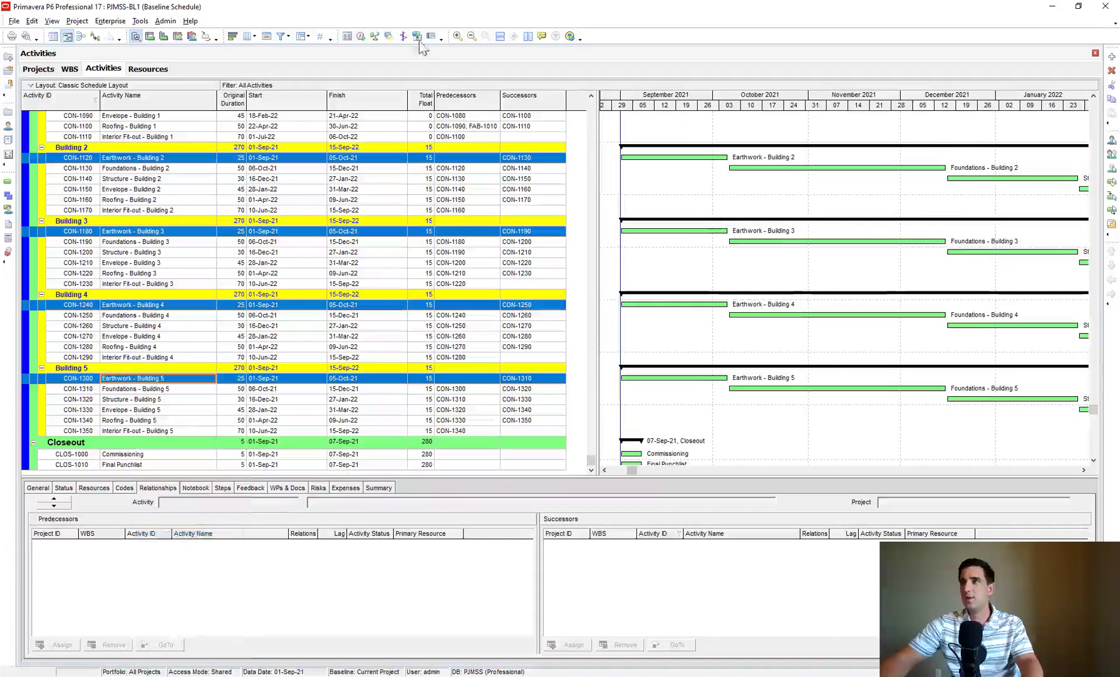
{"action": "left_click", "coordinate": [361, 36]}
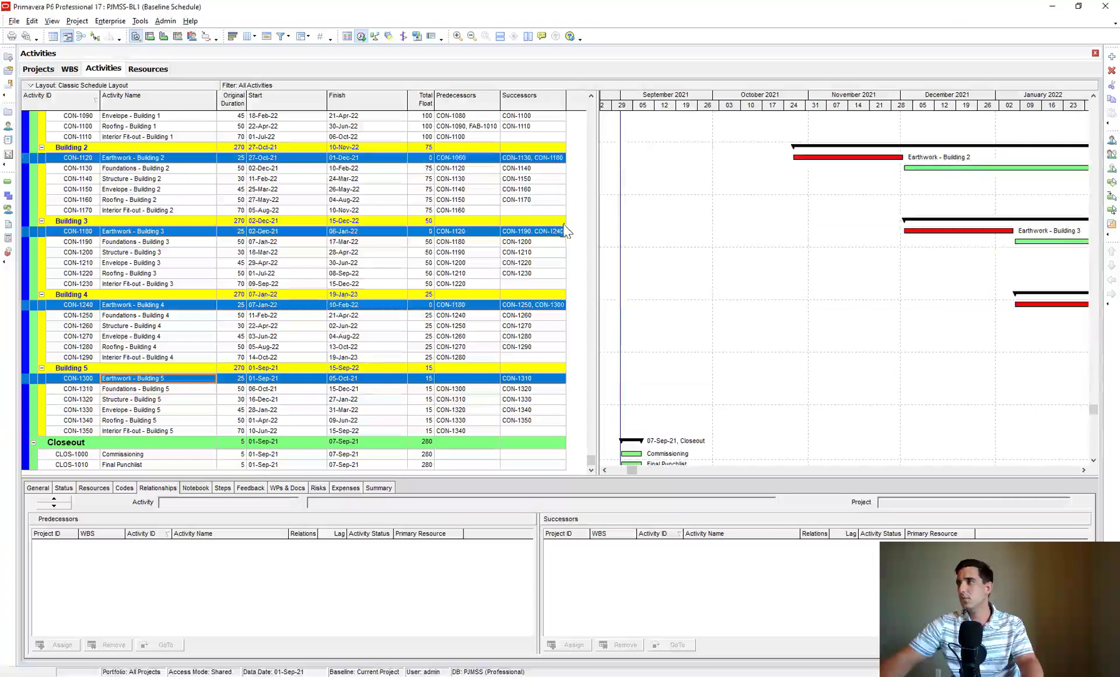
{"action": "scroll", "coordinate": [663, 180], "scroll_direction": "down", "scroll_amount": 1}
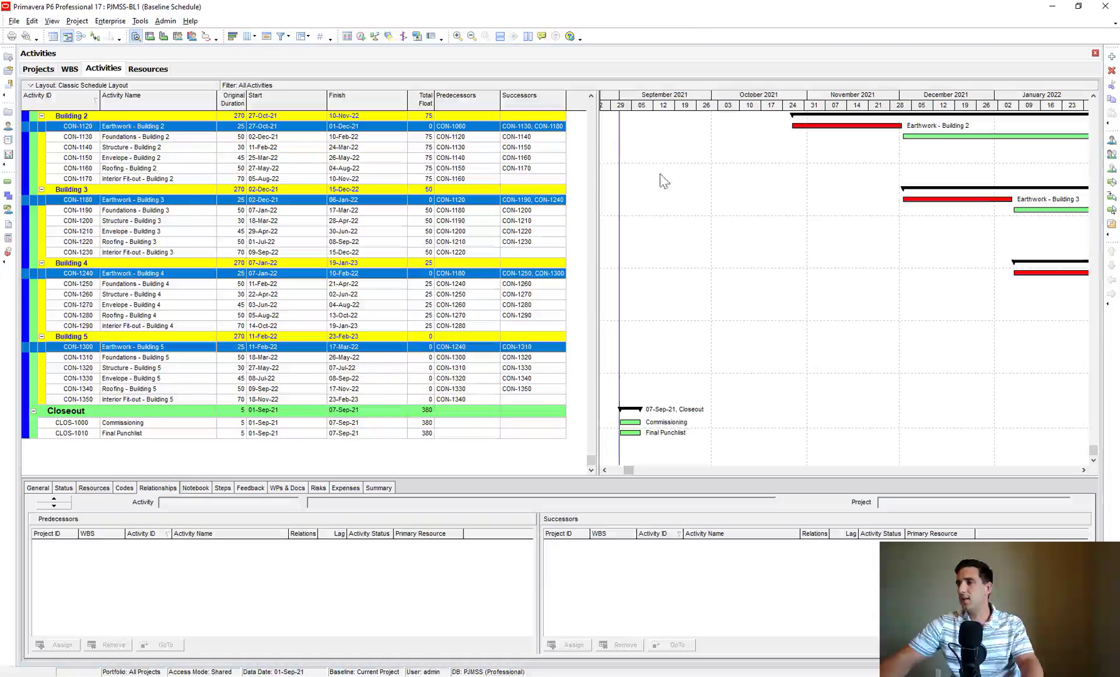
{"action": "left_click", "coordinate": [131, 424]}
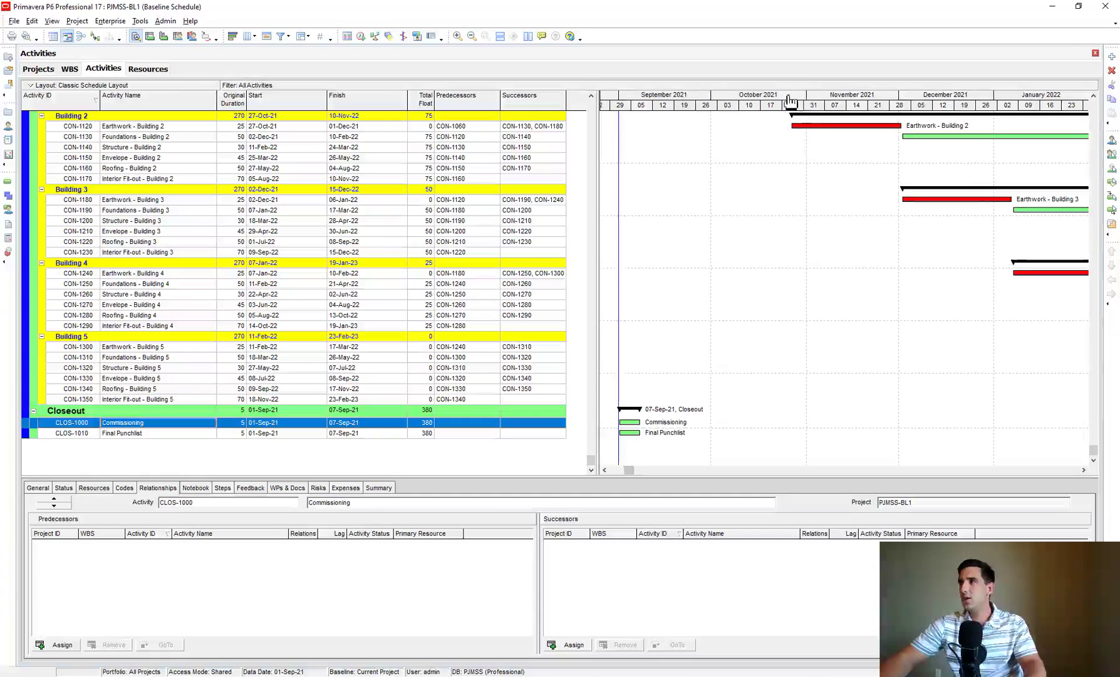
Compress the timescale to show the schedule through February 2023 and check Interior Fit-out - Building 1's links
{"action": "left_click_drag", "start_coordinate": [790, 101], "coordinate": [636, 110]}
{"action": "scroll", "coordinate": [688, 216], "scroll_direction": "up", "scroll_amount": 1}
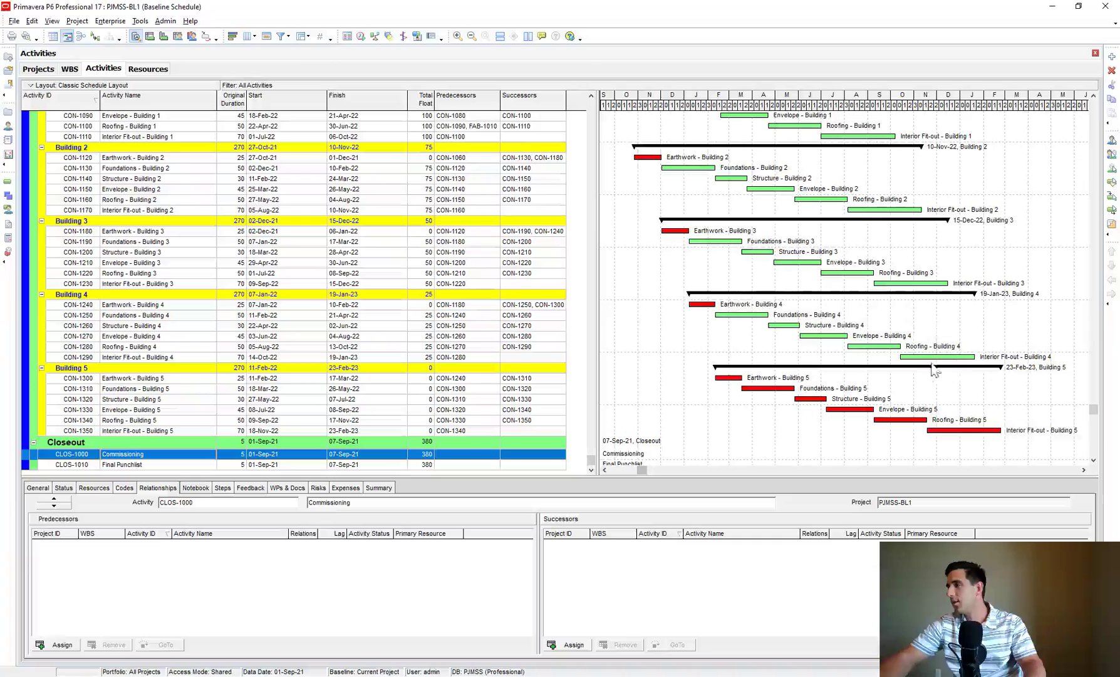
{"action": "scroll", "coordinate": [580, 207], "scroll_direction": "up", "scroll_amount": 3}
{"action": "left_click", "coordinate": [434, 191]}
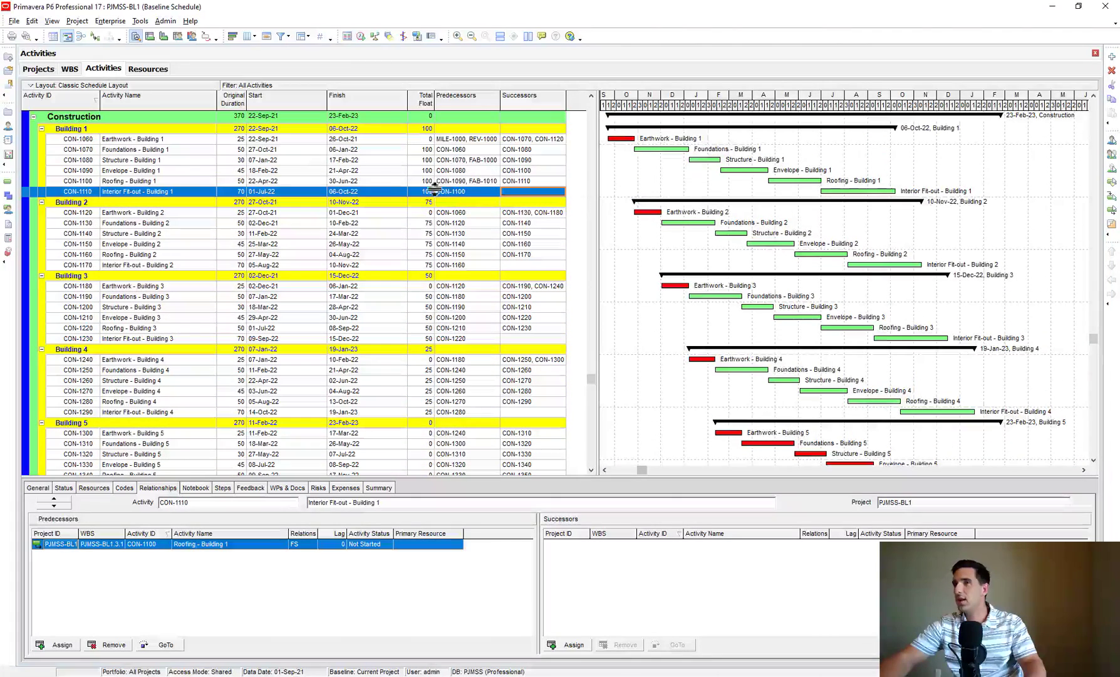
{"action": "left_click", "coordinate": [515, 181]}
{"action": "left_click", "coordinate": [503, 194]}
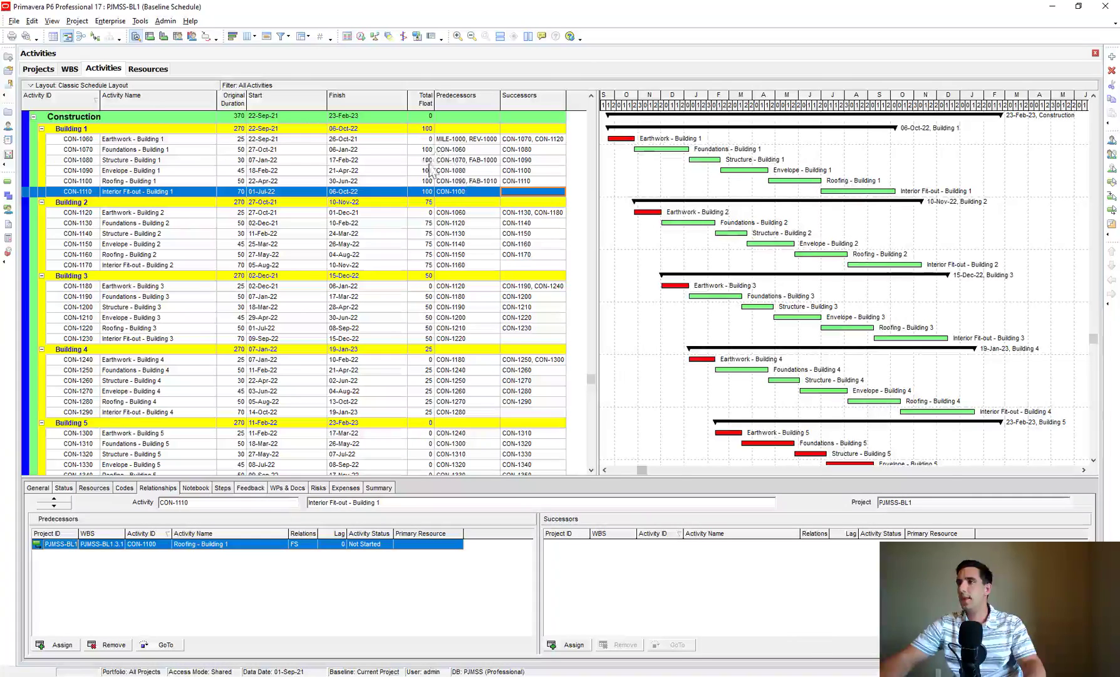
{"action": "key", "text": "Up"}
{"action": "key", "text": "Down"}
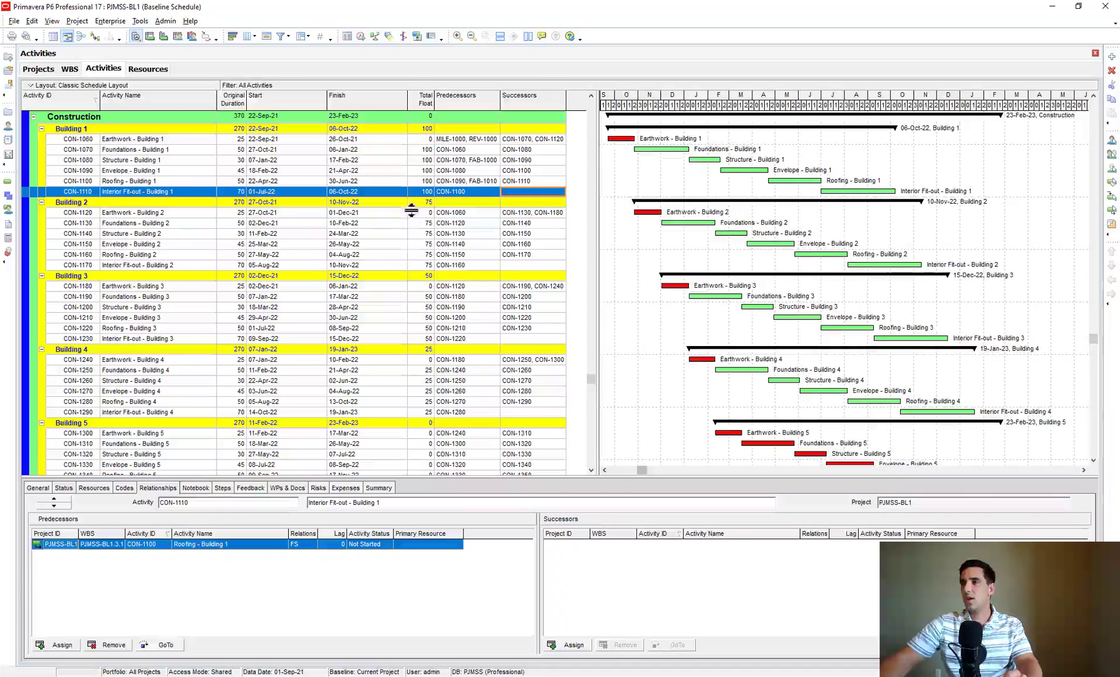
Make Commissioning (CLOS-1000) the successor of Interior Fit-out - Building 1
{"action": "double_click", "coordinate": [547, 191]}
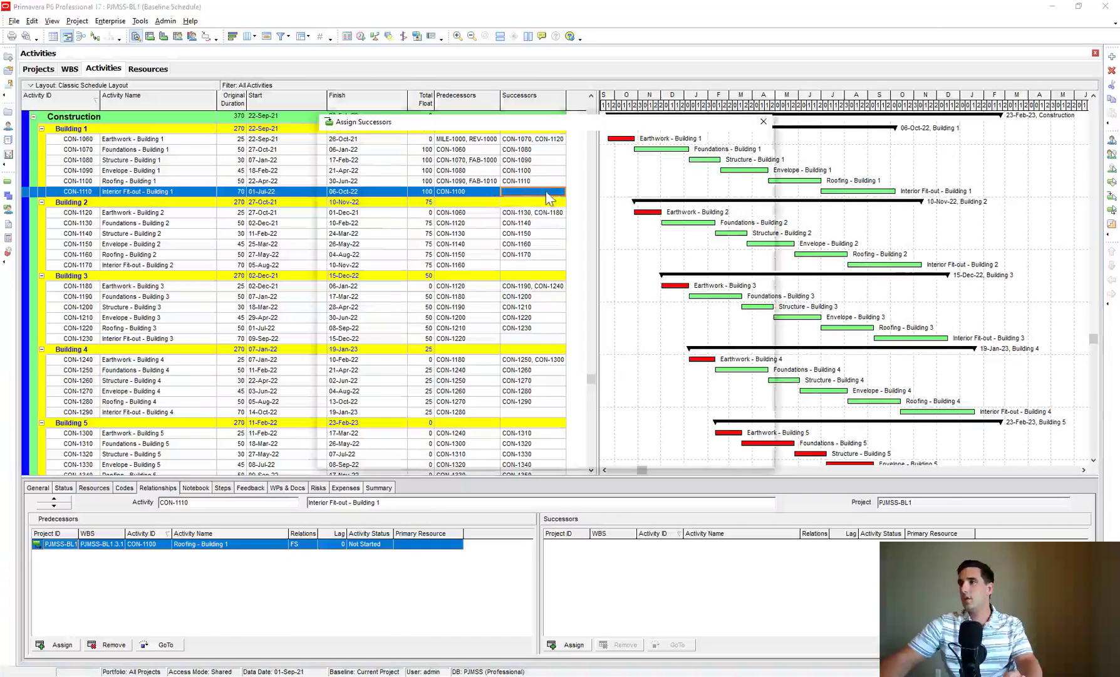
{"action": "left_click_drag", "start_coordinate": [500, 130], "coordinate": [530, 84]}
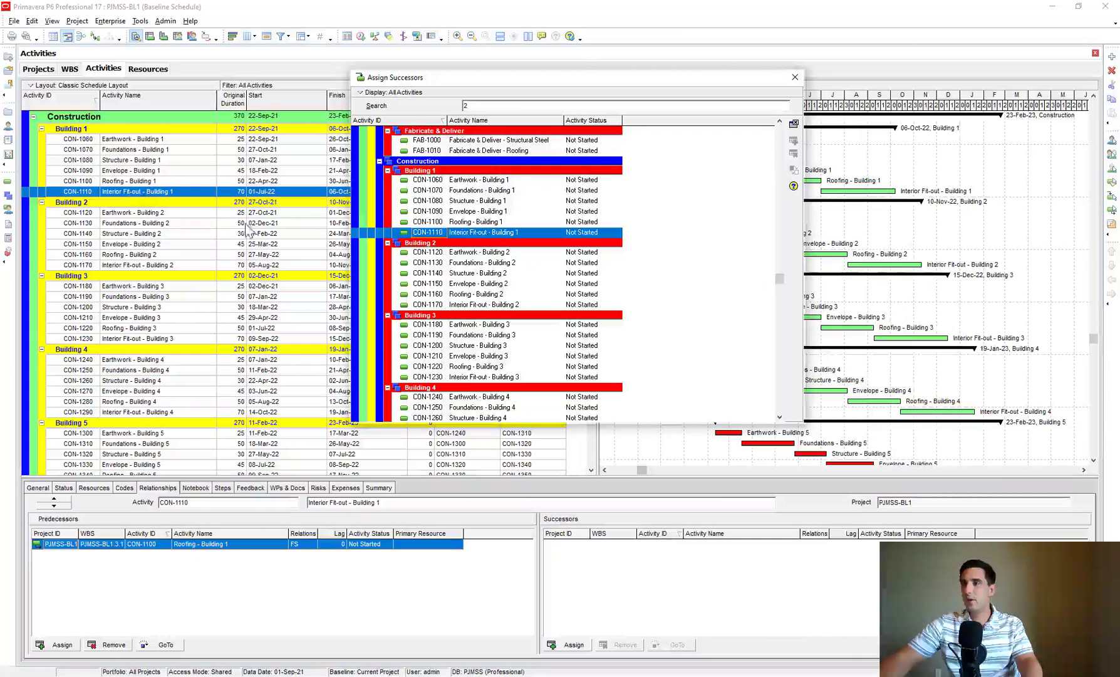
{"action": "left_click", "coordinate": [495, 406]}
{"action": "scroll", "coordinate": [503, 385], "scroll_direction": "down", "scroll_amount": 4}
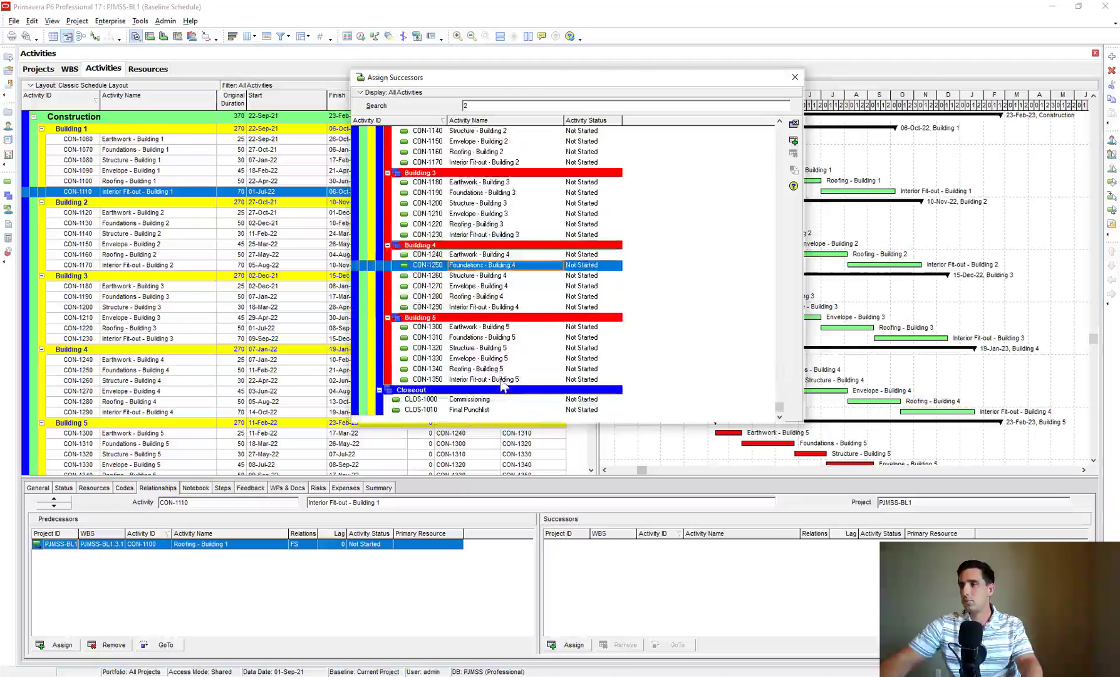
{"action": "left_click", "coordinate": [490, 399]}
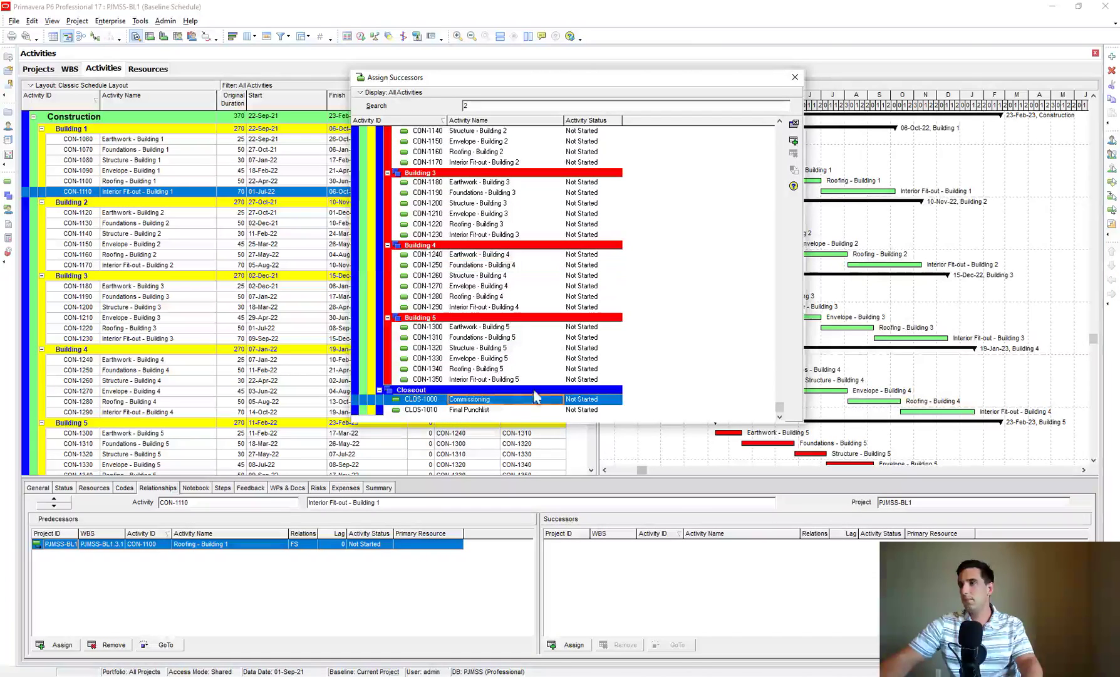
{"action": "left_click", "coordinate": [794, 142]}
{"action": "left_click_drag", "start_coordinate": [518, 81], "coordinate": [753, 43]}
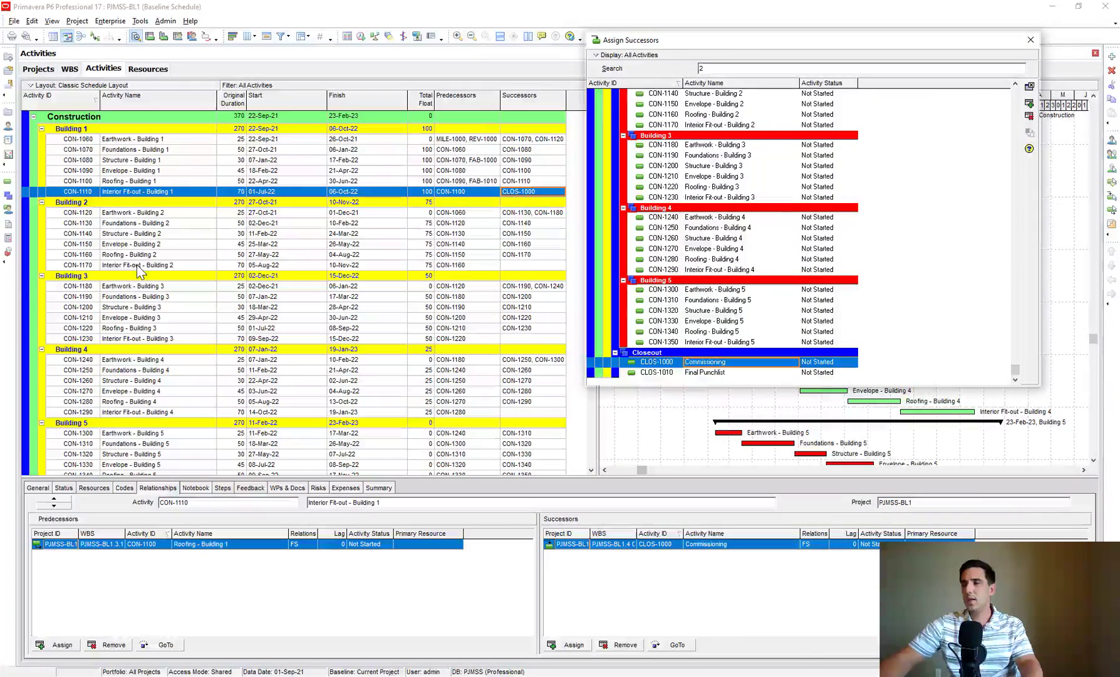
Assign Commissioning as successor to Interior Fit-out CON-1170, CON-1230, CON-1290 and CON-1350
{"action": "left_click", "coordinate": [124, 265]}
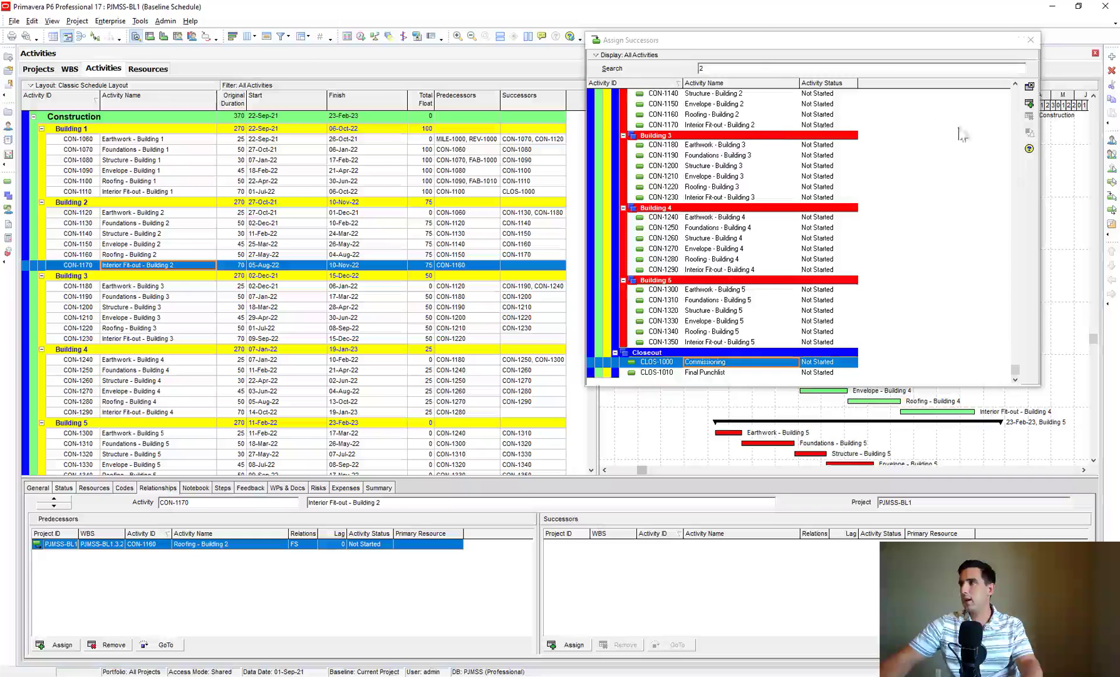
{"action": "left_click", "coordinate": [1029, 104]}
{"action": "left_click", "coordinate": [125, 339]}
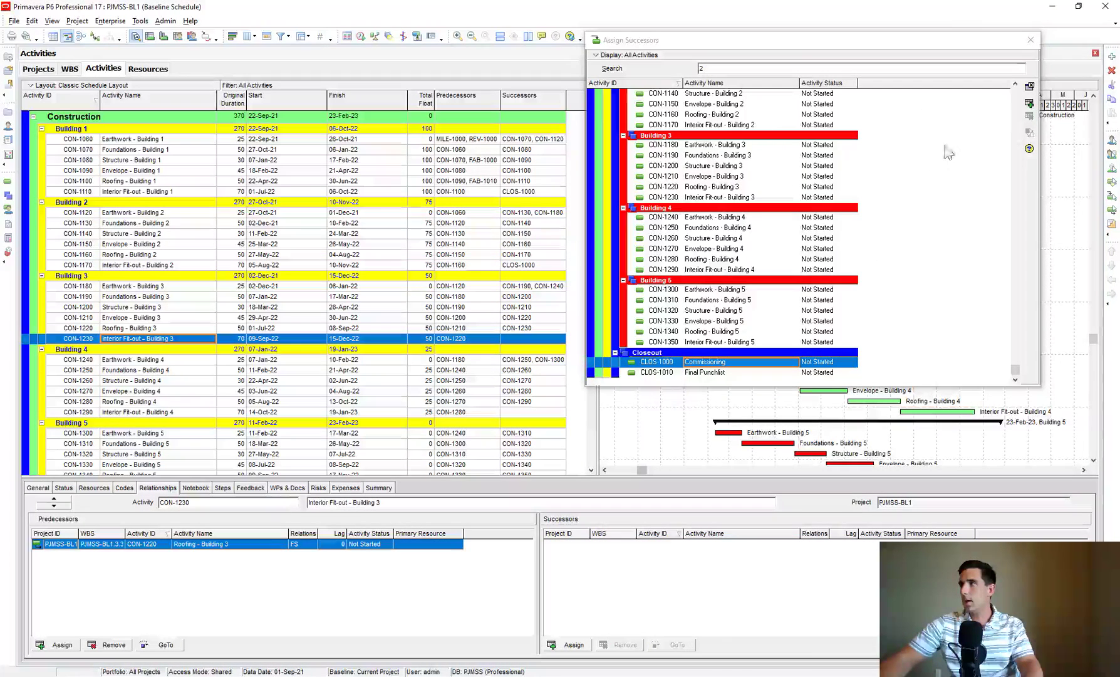
{"action": "left_click", "coordinate": [1028, 104]}
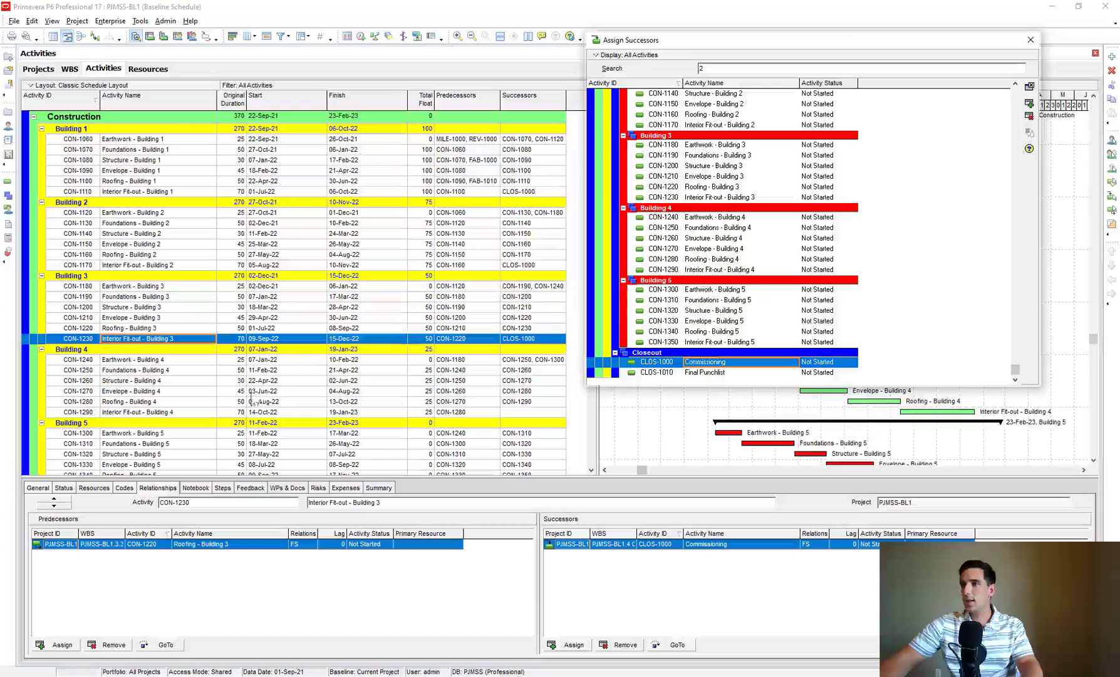
{"action": "left_click", "coordinate": [137, 412]}
{"action": "left_click", "coordinate": [1028, 104]}
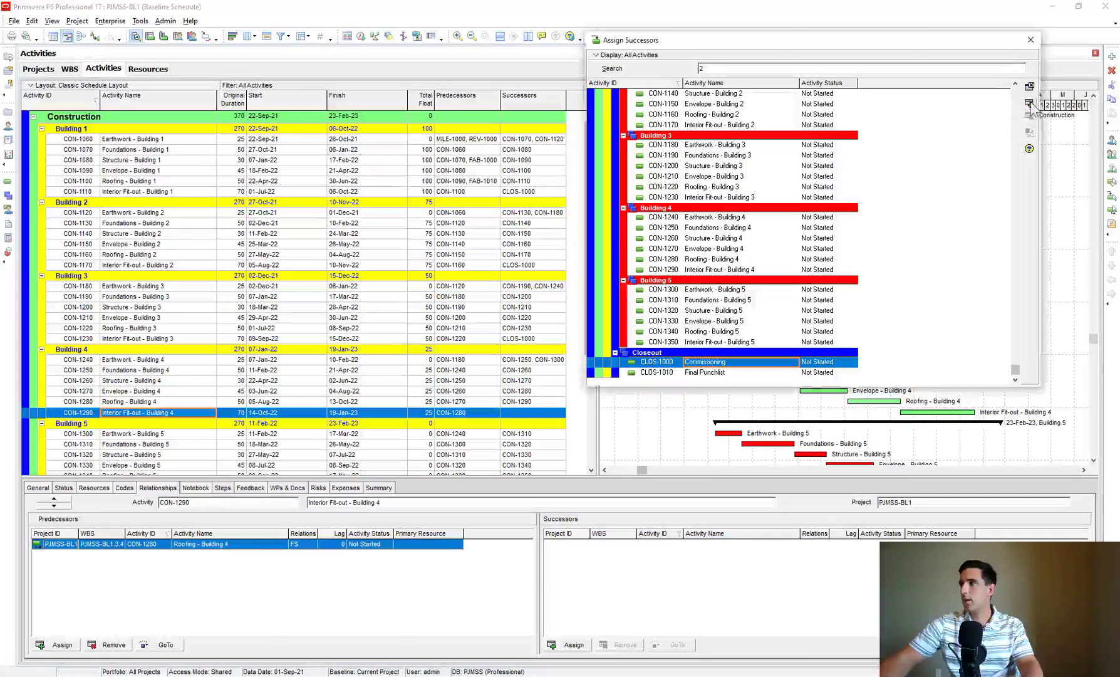
{"action": "left_click", "coordinate": [187, 424]}
{"action": "scroll", "coordinate": [181, 424], "scroll_direction": "down", "scroll_amount": 2}
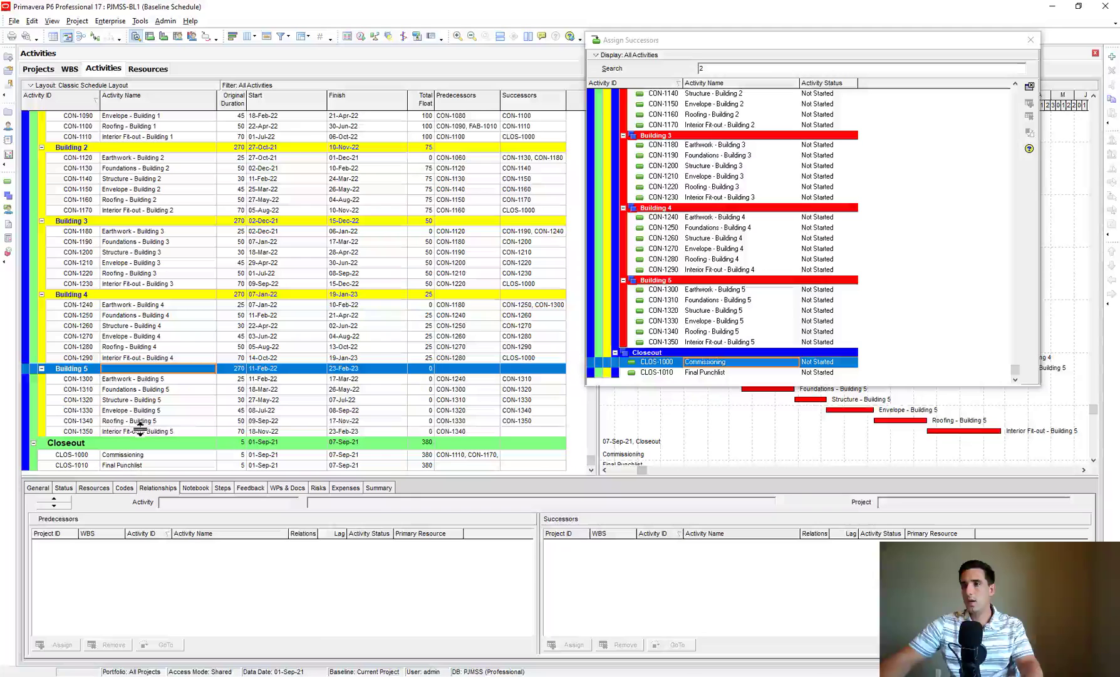
{"action": "left_click", "coordinate": [140, 431]}
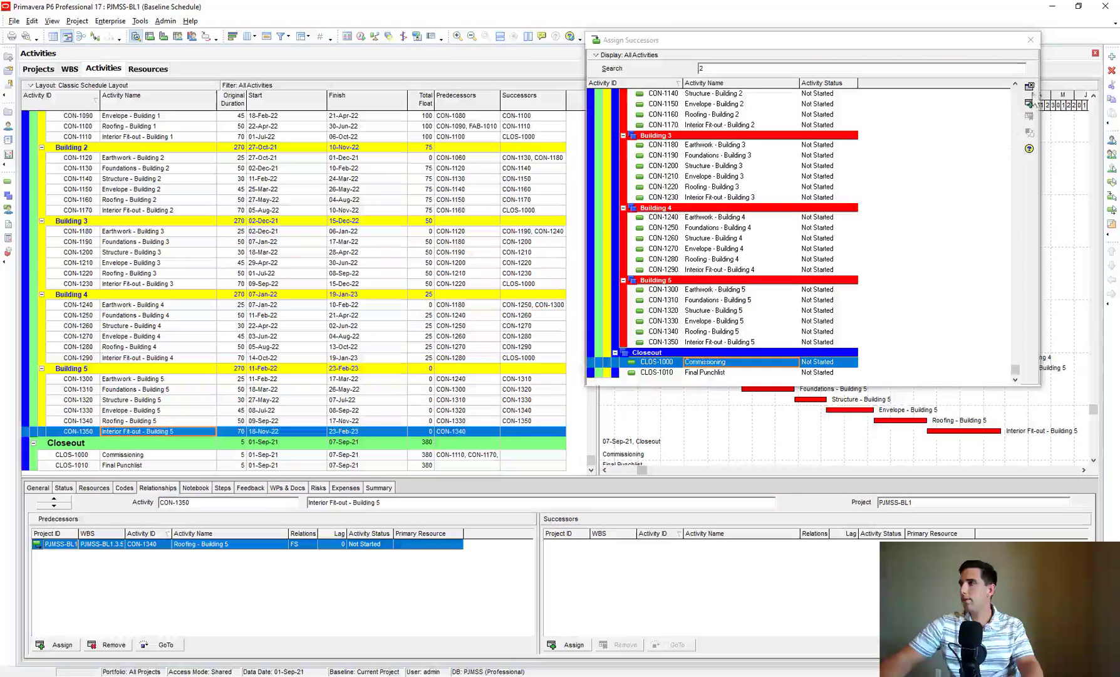
{"action": "left_click", "coordinate": [1029, 104]}
{"action": "left_click", "coordinate": [1029, 40]}
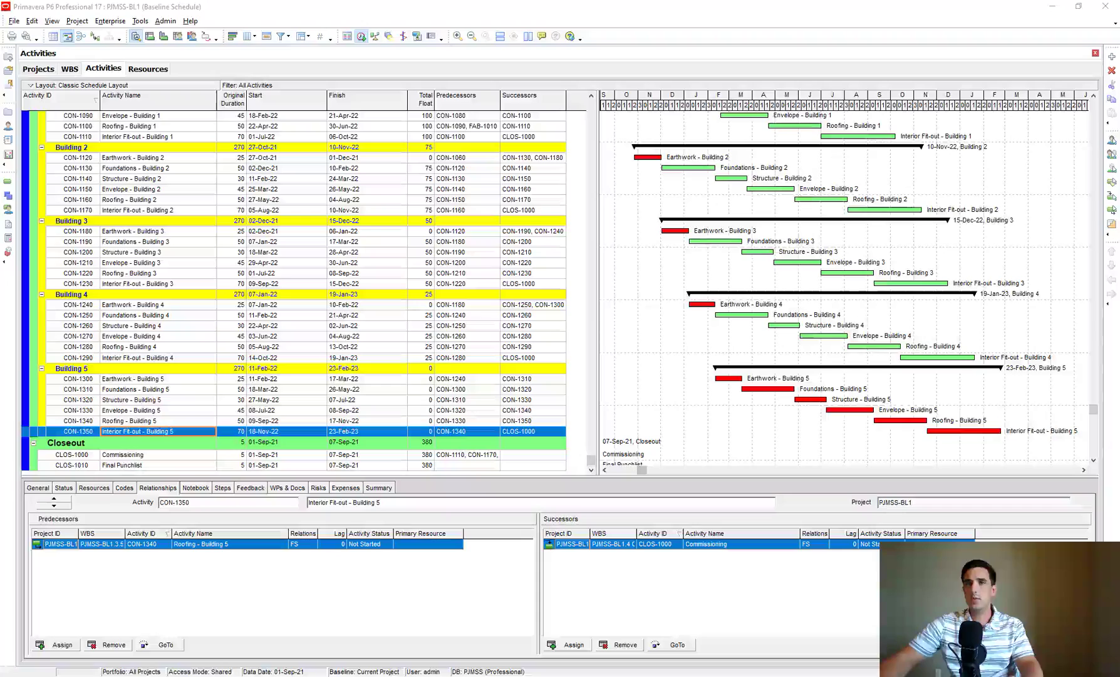
Reschedule the project and locate the Final Punchlist activity
{"action": "left_click", "coordinate": [361, 36]}
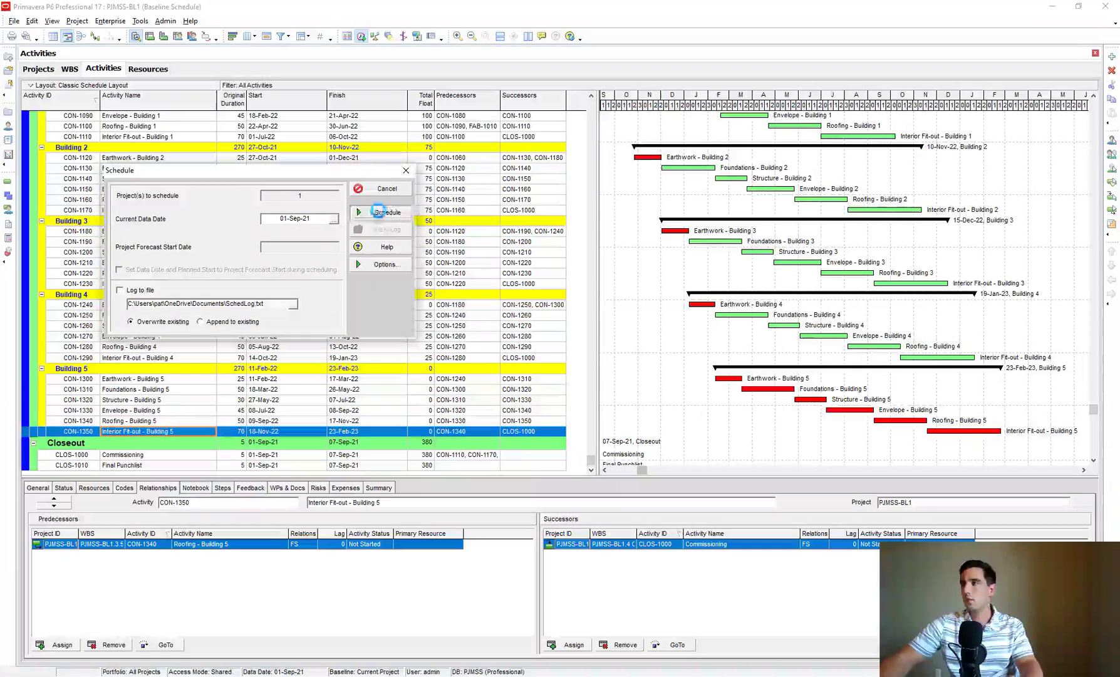
{"action": "left_click", "coordinate": [365, 217]}
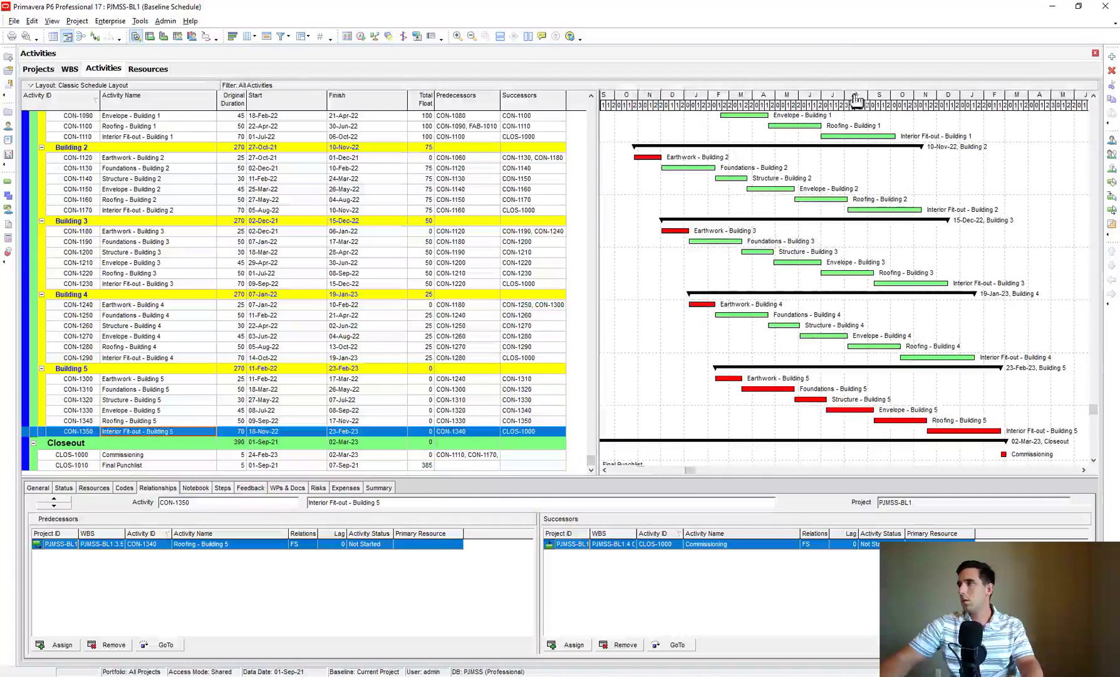
{"action": "scroll", "coordinate": [809, 229], "scroll_direction": "right", "scroll_amount": 3}
{"action": "scroll", "coordinate": [282, 376], "scroll_direction": "down", "scroll_amount": 1}
{"action": "left_click", "coordinate": [212, 433]}
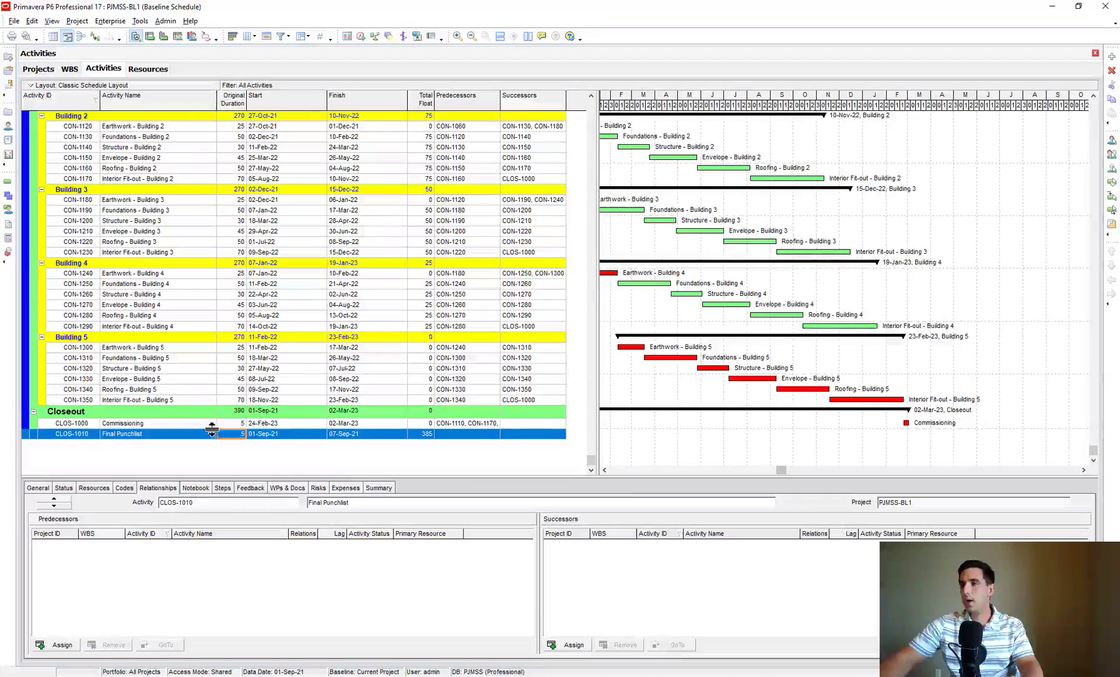
{"action": "scroll", "coordinate": [690, 473], "scroll_direction": "left", "scroll_amount": 2}
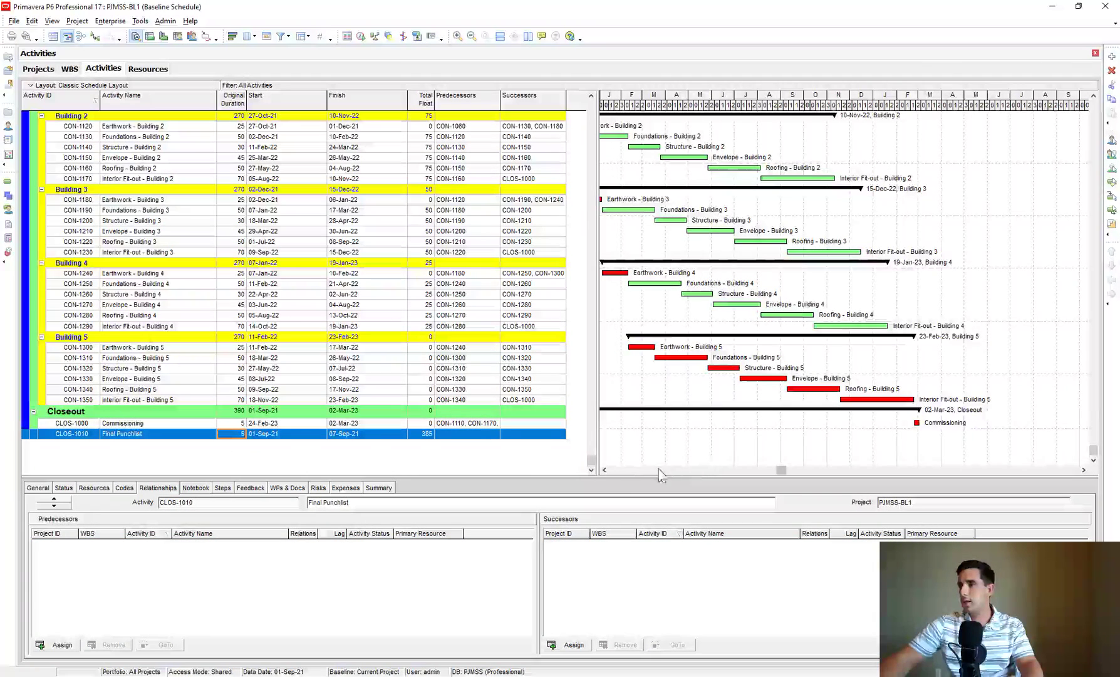
{"action": "scroll", "coordinate": [630, 471], "scroll_direction": "left", "scroll_amount": 3}
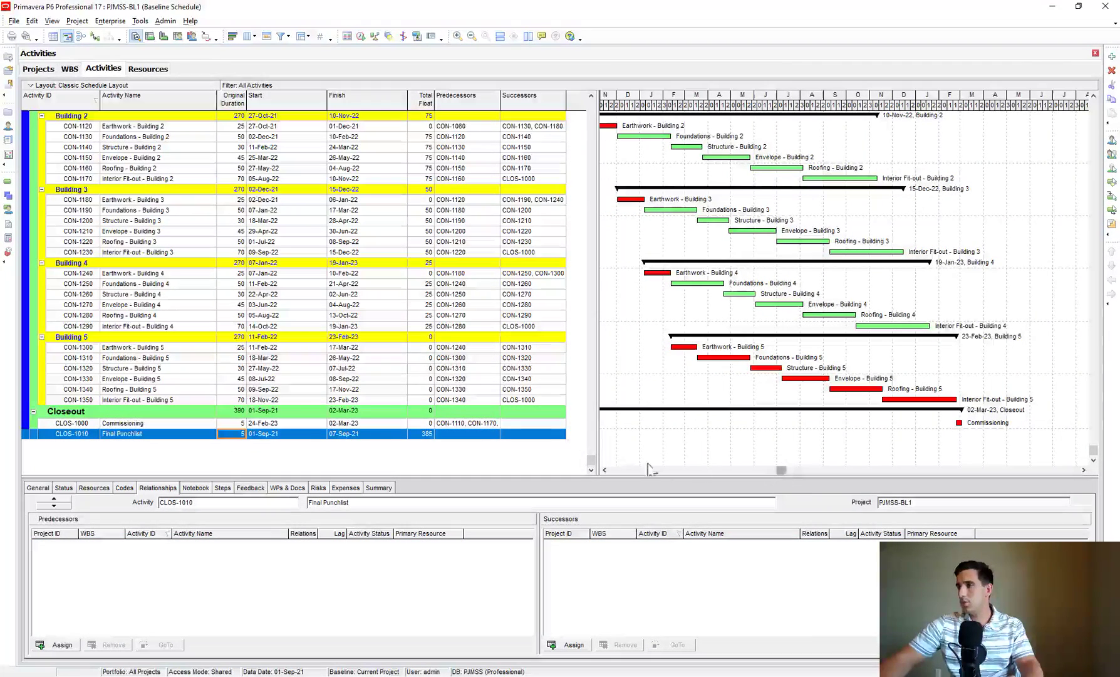
{"action": "scroll", "coordinate": [664, 163], "scroll_direction": "left", "scroll_amount": 4}
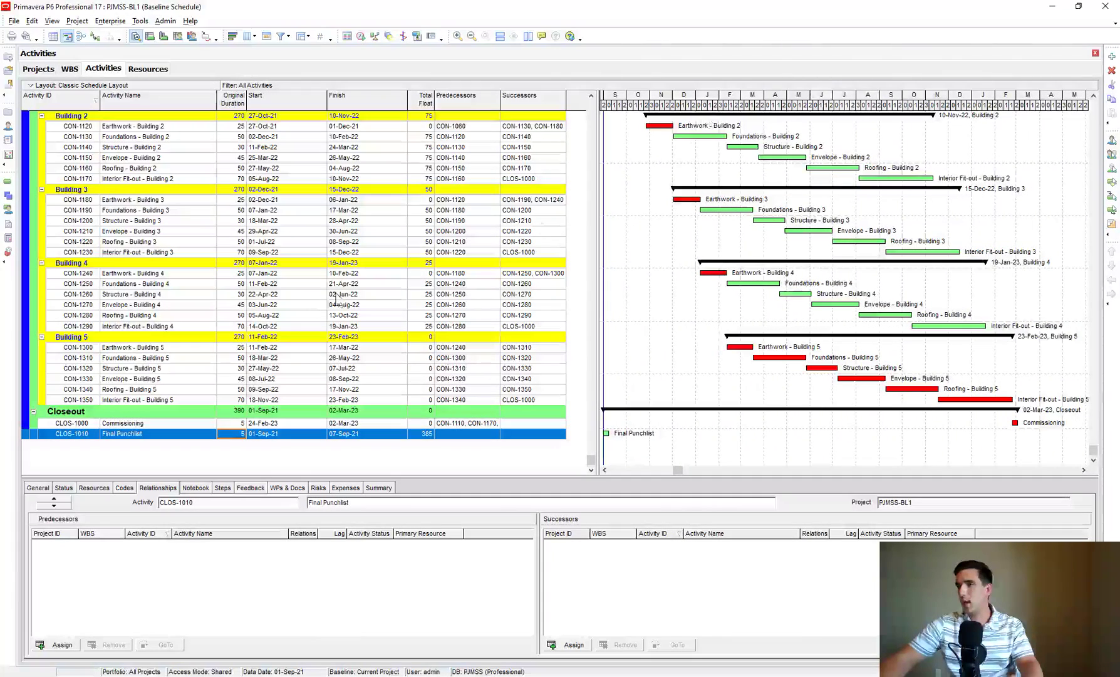
Link Commissioning and Final Punchlist in sequence
{"action": "left_click", "coordinate": [118, 425]}
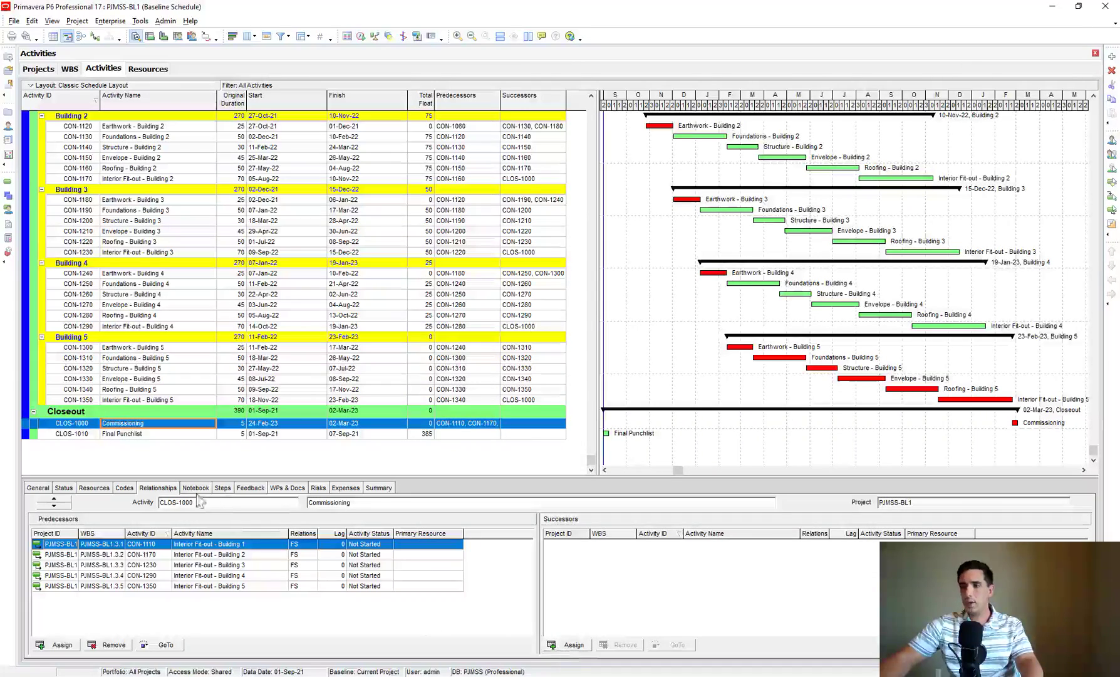
{"action": "scroll", "coordinate": [151, 445], "scroll_direction": "down", "scroll_amount": 2}
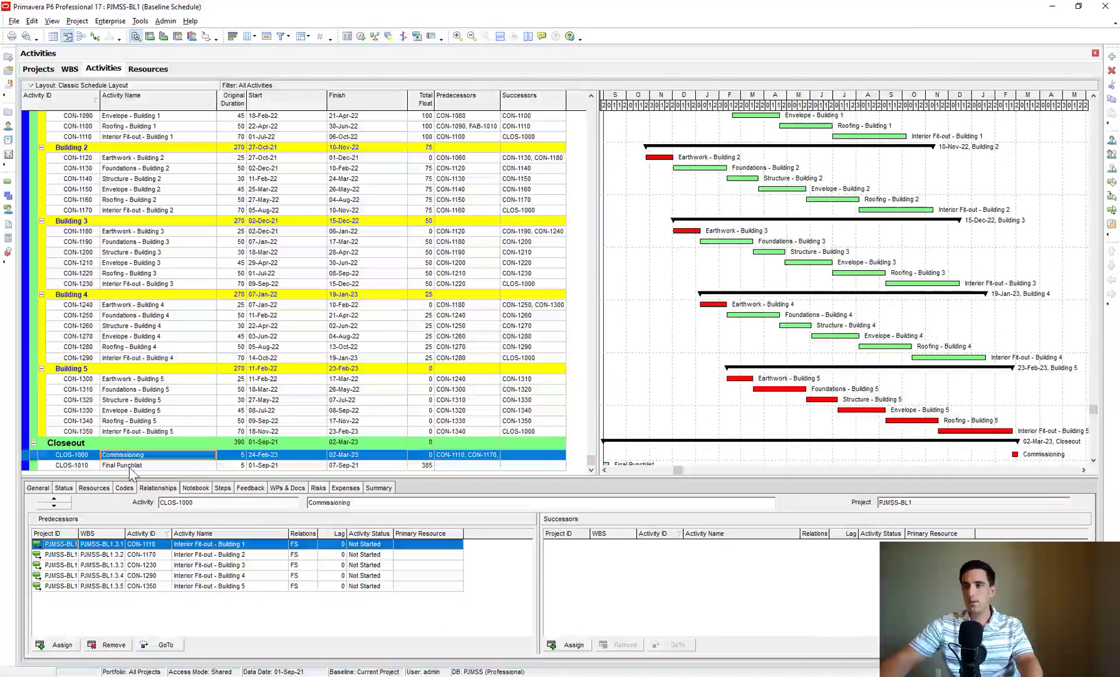
{"action": "left_click", "coordinate": [128, 465], "text": "shift"}
{"action": "right_click", "coordinate": [129, 465]}
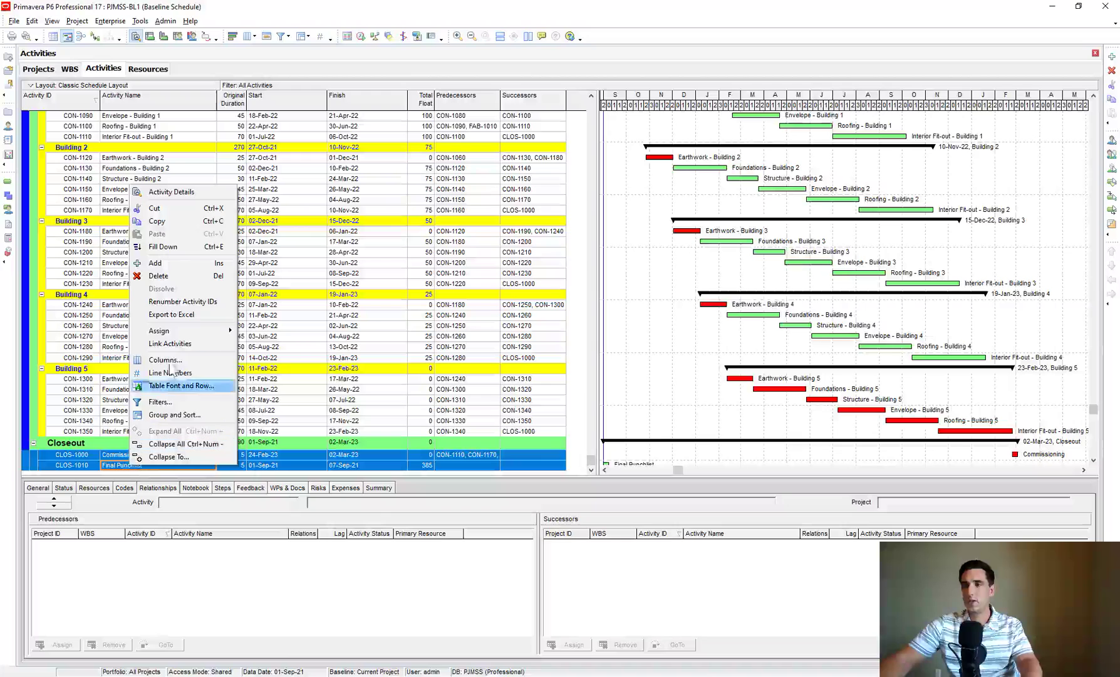
{"action": "left_click", "coordinate": [170, 344]}
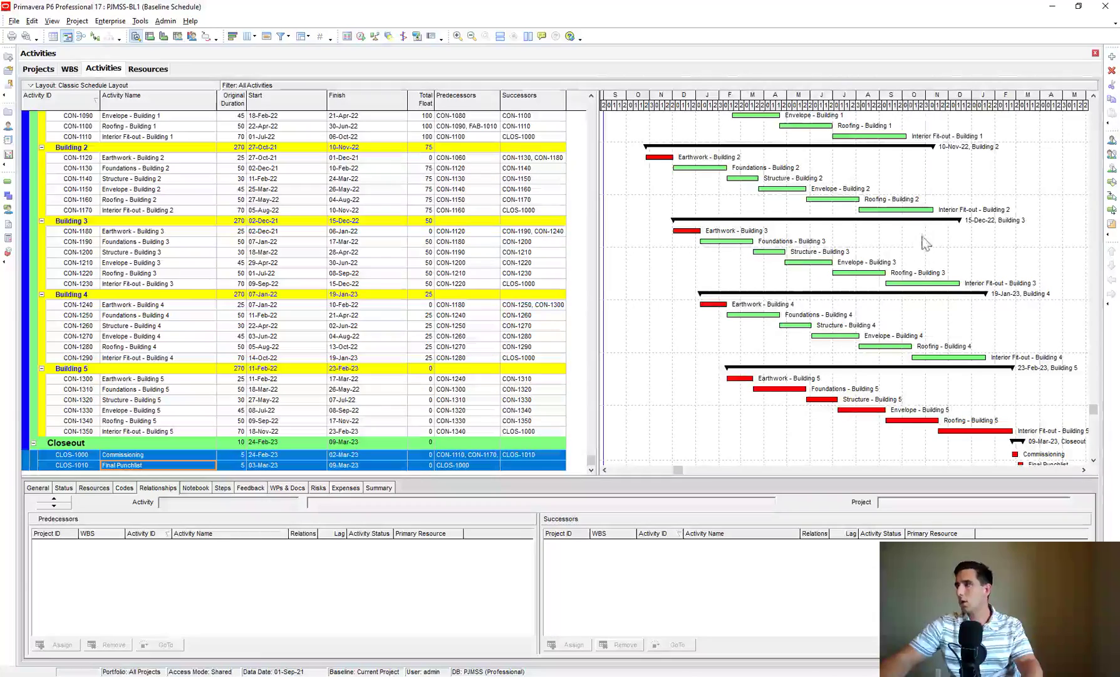
{"action": "scroll", "coordinate": [1100, 463], "scroll_direction": "down", "scroll_amount": 1}
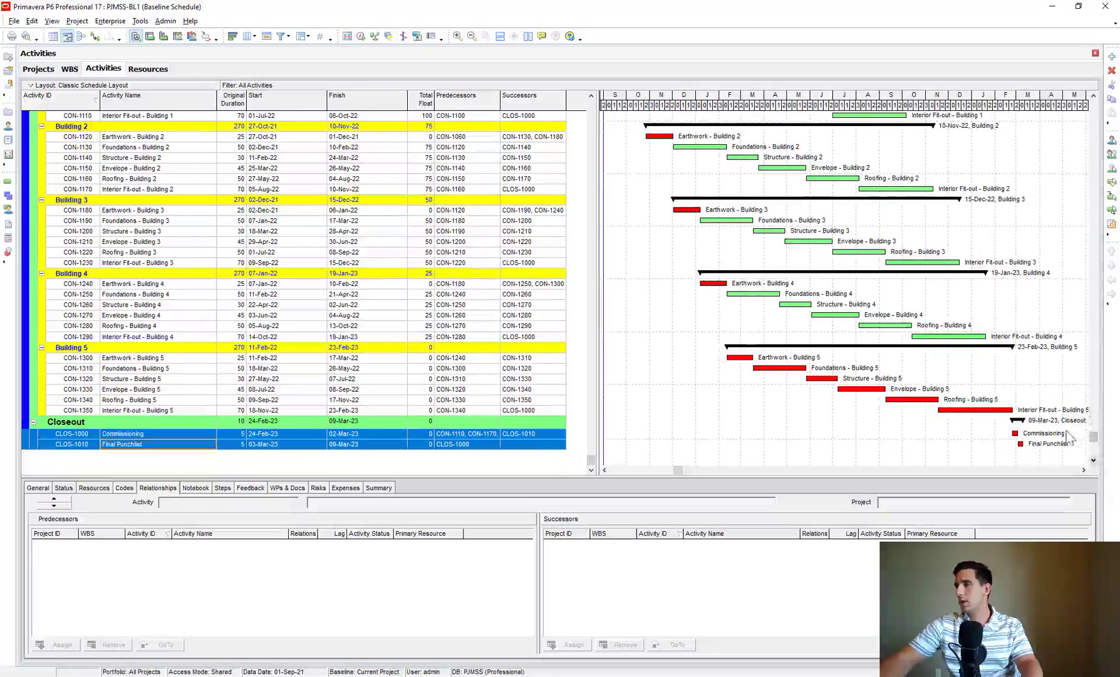
{"action": "scroll", "coordinate": [1016, 381], "scroll_direction": "up", "scroll_amount": 2}
{"action": "scroll", "coordinate": [1017, 381], "scroll_direction": "up", "scroll_amount": 6}
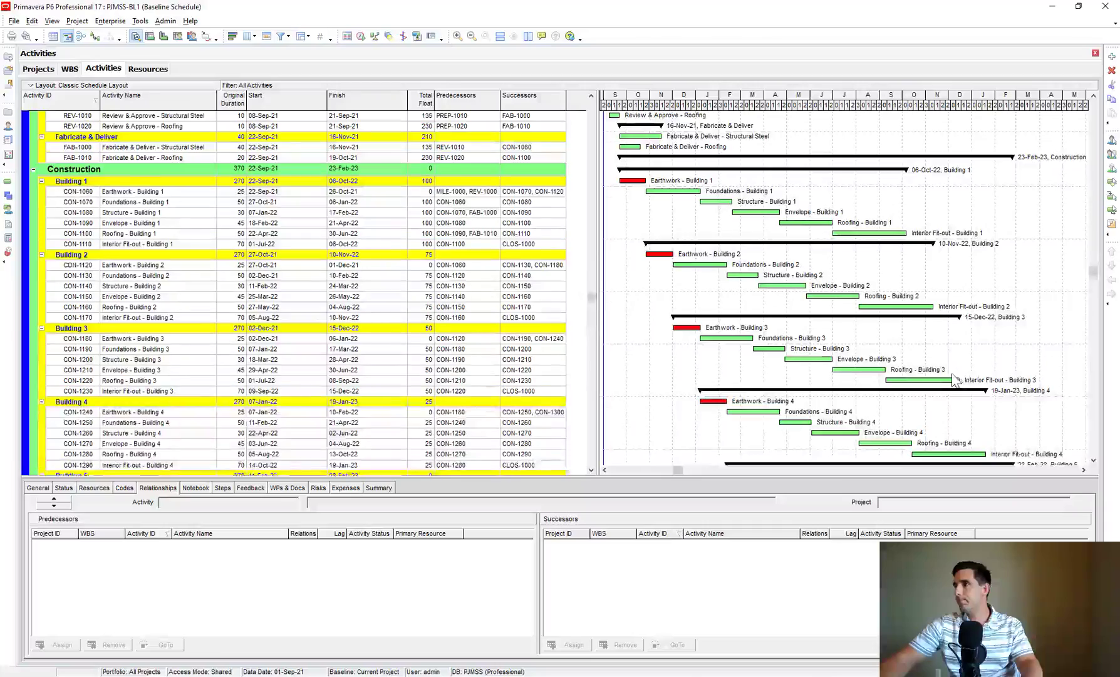
{"action": "scroll", "coordinate": [937, 366], "scroll_direction": "up", "scroll_amount": 2}
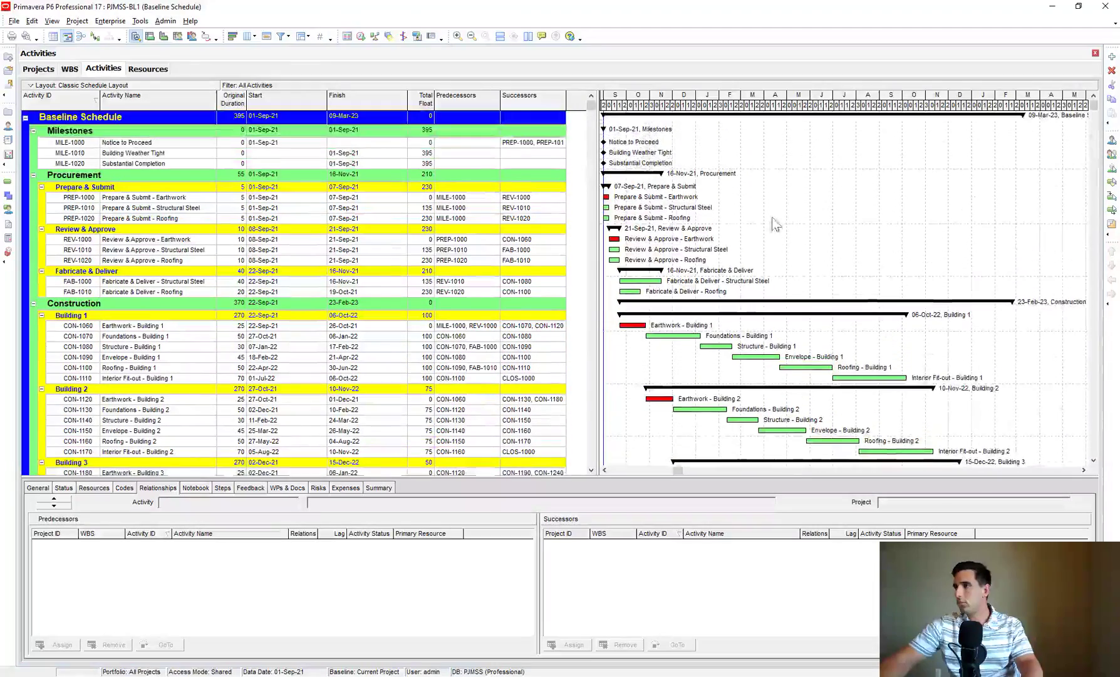
Check the Building Weather Tight milestone, then select Roofing - Building 5
{"action": "left_click", "coordinate": [620, 156]}
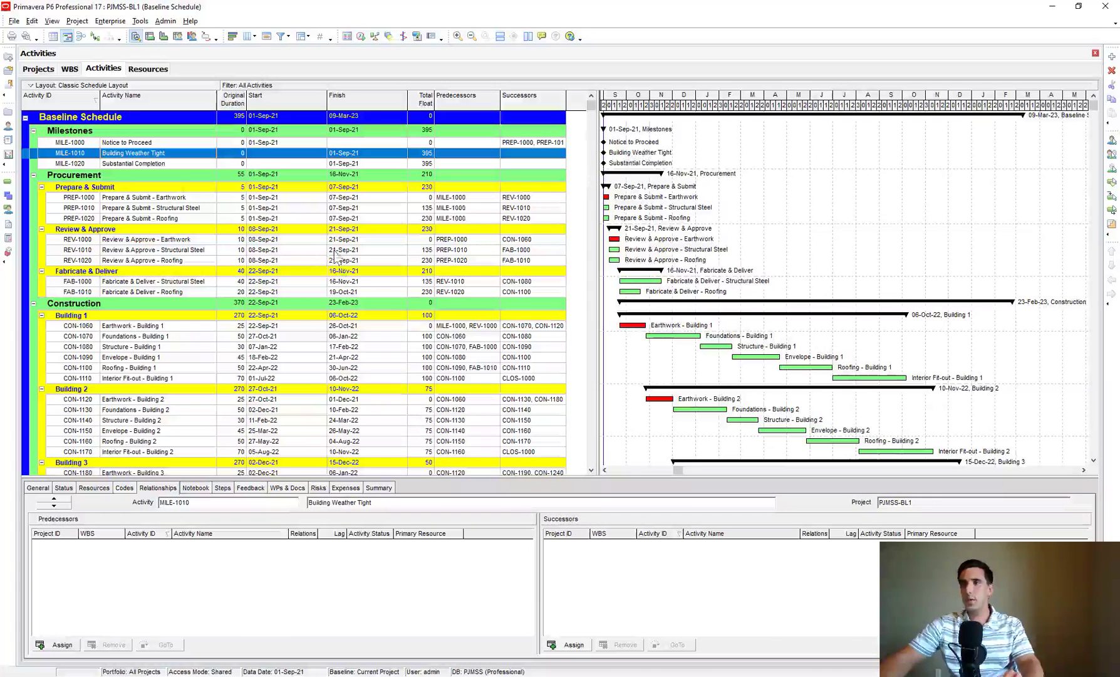
{"action": "scroll", "coordinate": [160, 325], "scroll_direction": "down", "scroll_amount": 3}
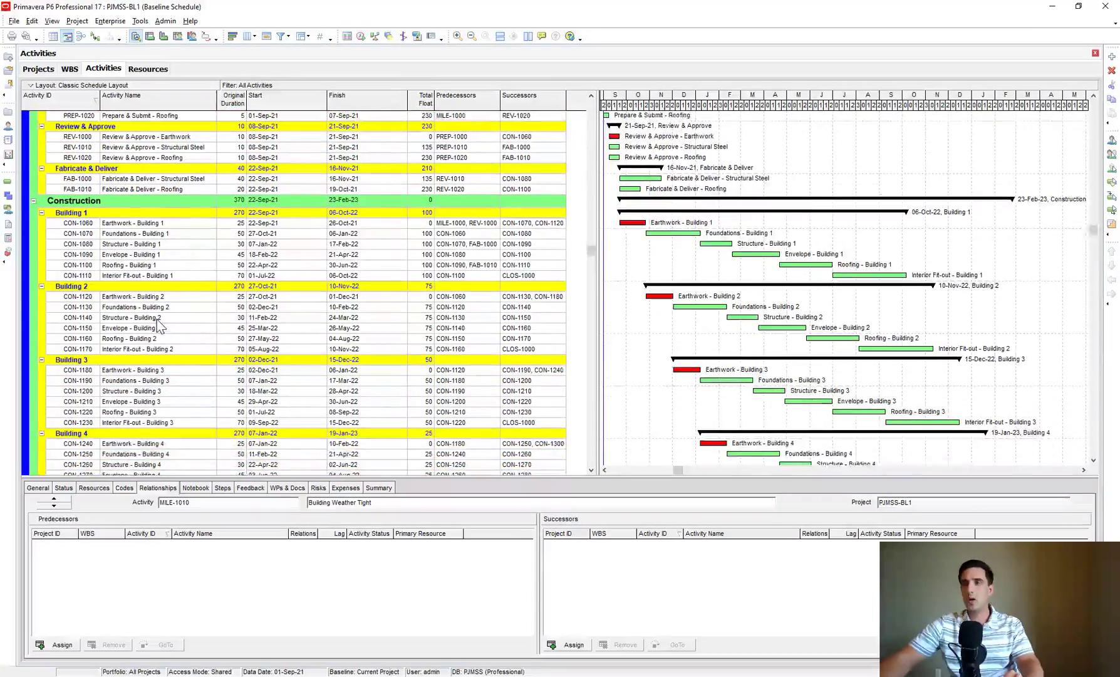
{"action": "scroll", "coordinate": [160, 324], "scroll_direction": "down", "scroll_amount": 5}
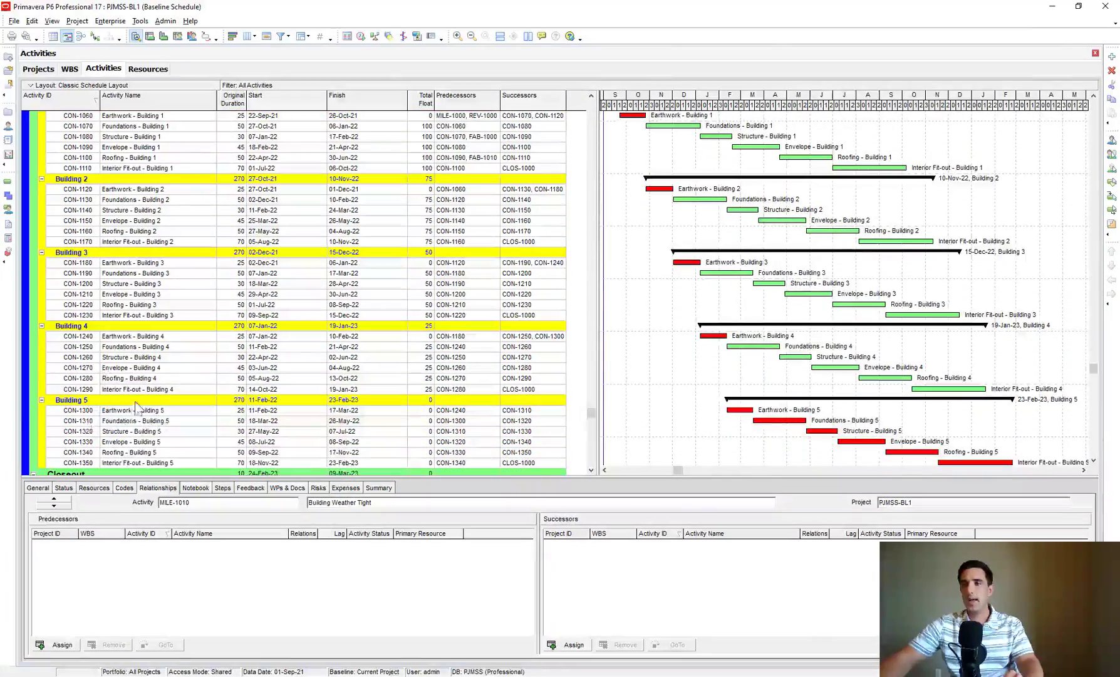
{"action": "scroll", "coordinate": [137, 406], "scroll_direction": "down", "scroll_amount": 1}
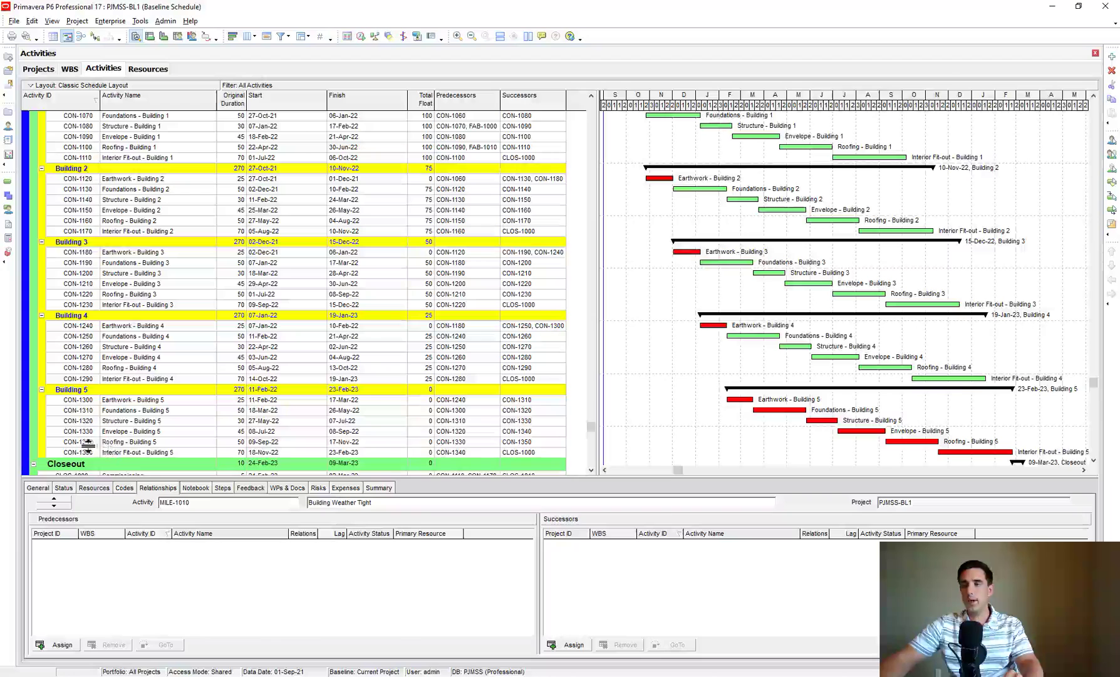
{"action": "scroll", "coordinate": [106, 442], "scroll_direction": "down", "scroll_amount": 1}
{"action": "left_click", "coordinate": [110, 433]}
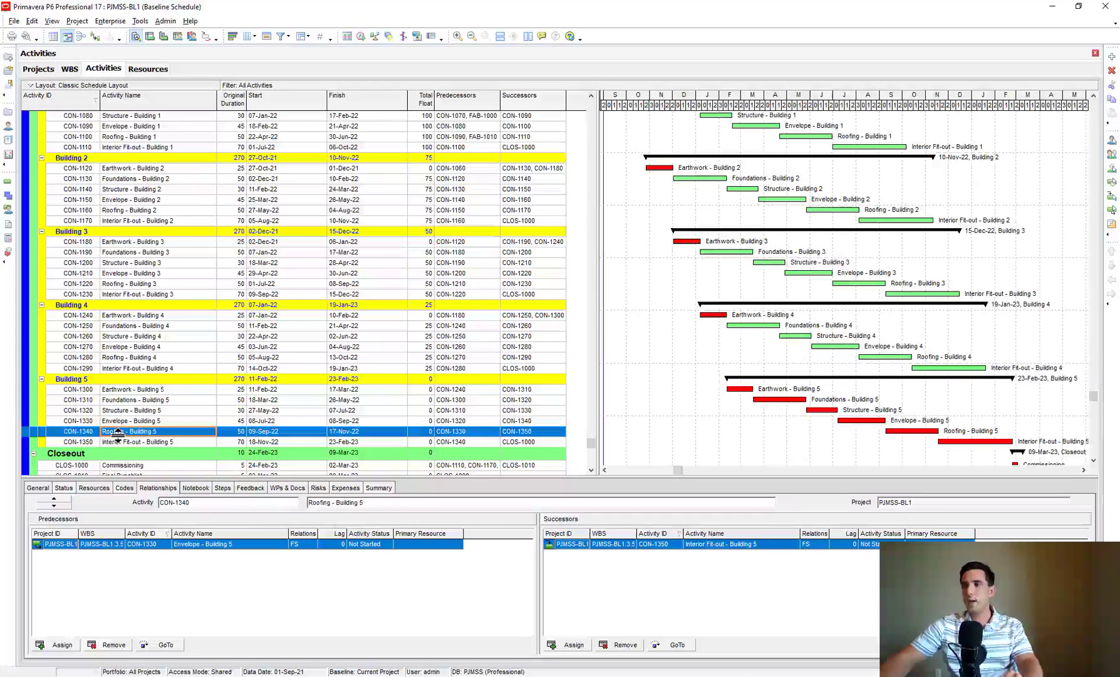
Assign Building Weather Tight (MILE-1010) as successor of CON-1340 and reschedule
{"action": "left_click", "coordinate": [573, 644]}
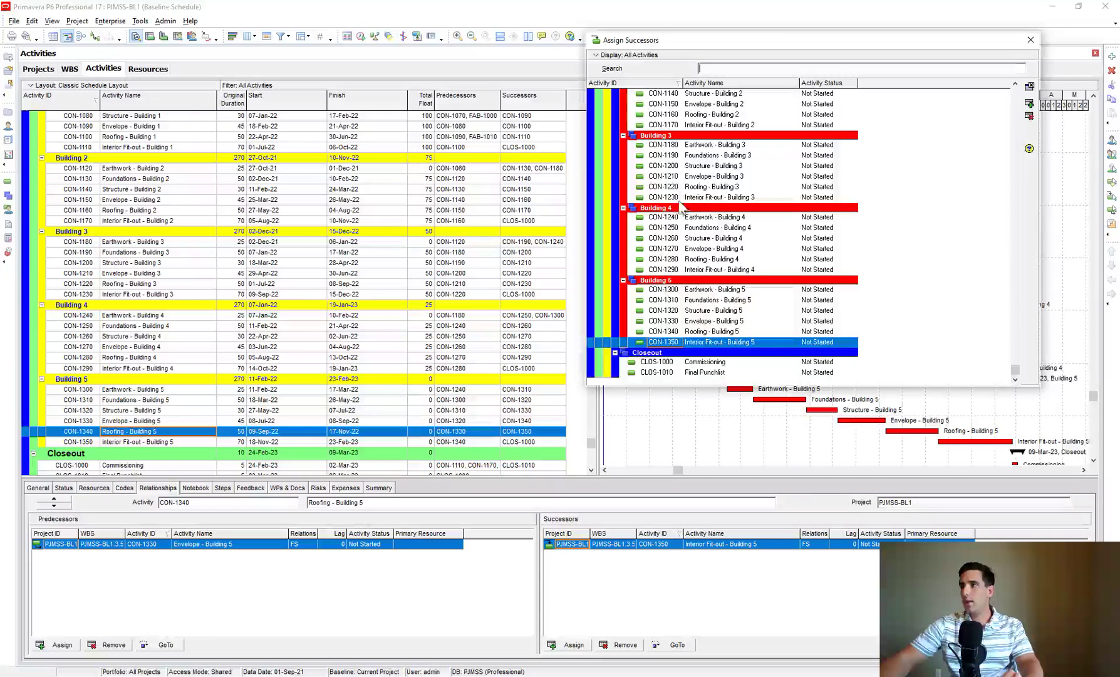
{"action": "left_click", "coordinate": [680, 176]}
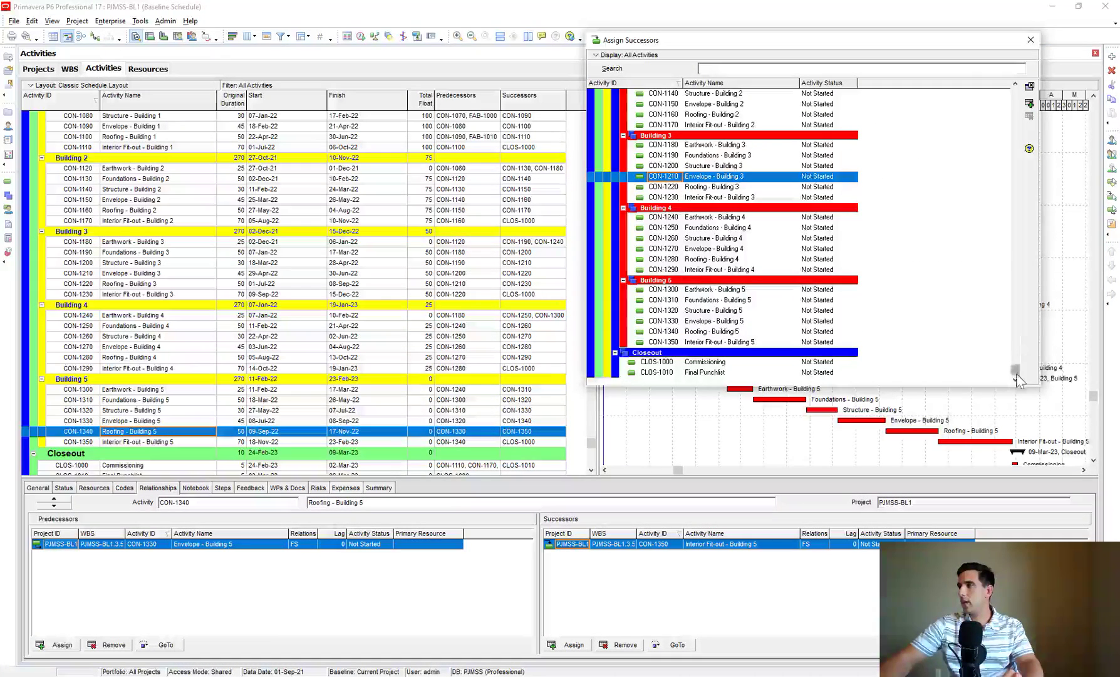
{"action": "left_click_drag", "start_coordinate": [1015, 370], "coordinate": [1012, 91]}
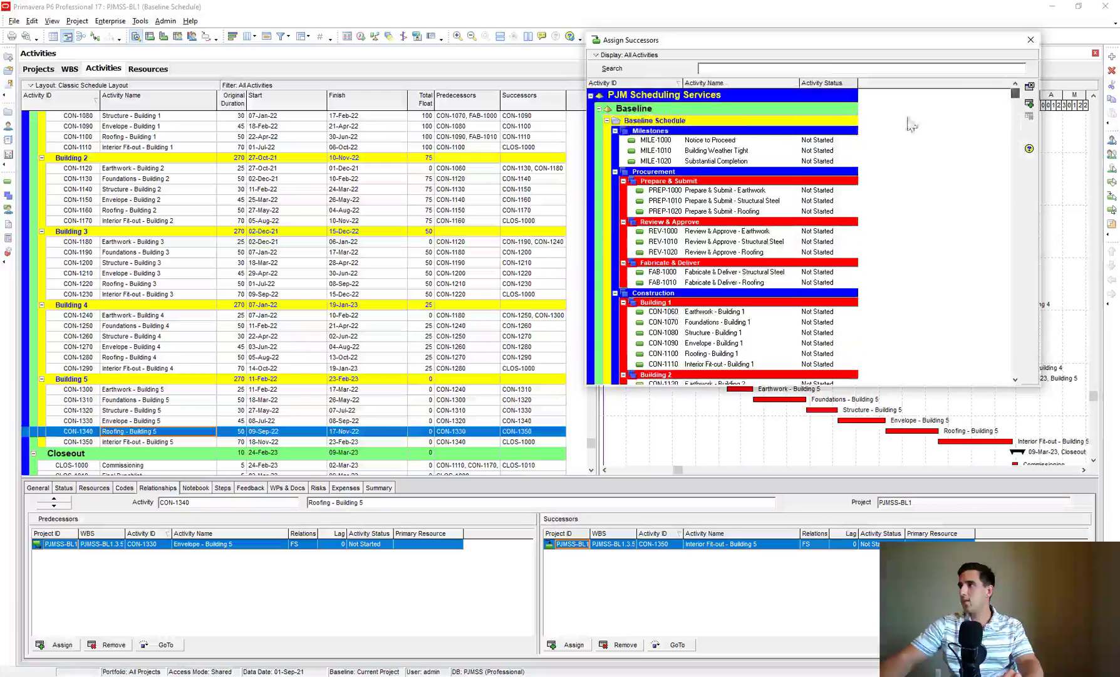
{"action": "left_click", "coordinate": [699, 153]}
{"action": "left_click", "coordinate": [1029, 104]}
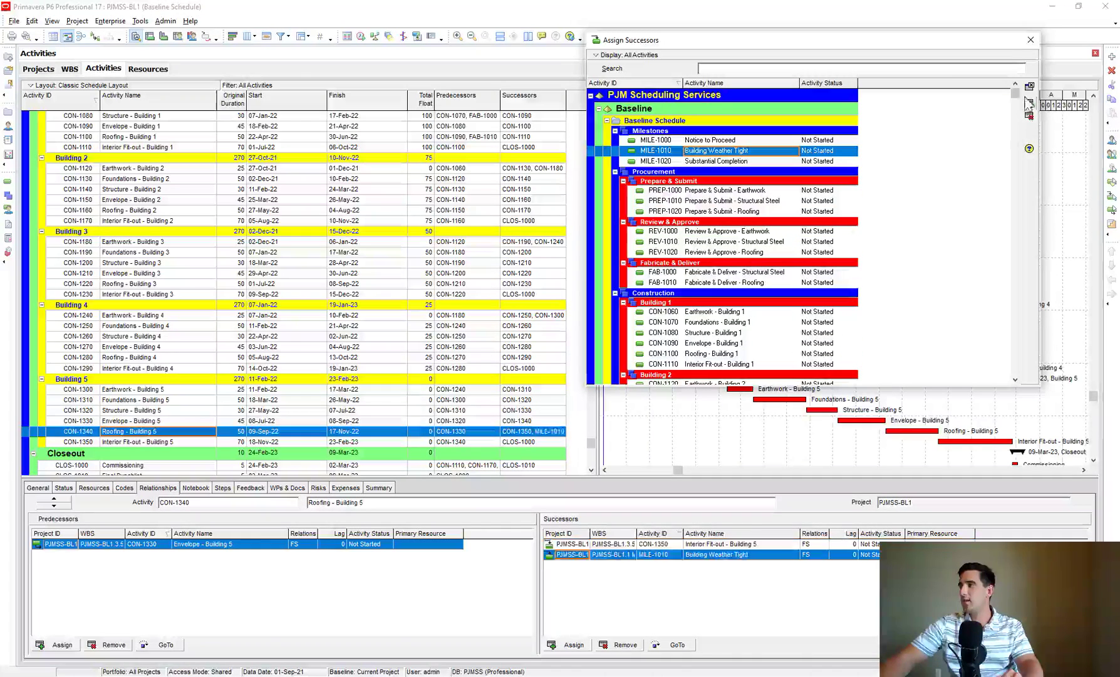
{"action": "left_click", "coordinate": [1029, 41]}
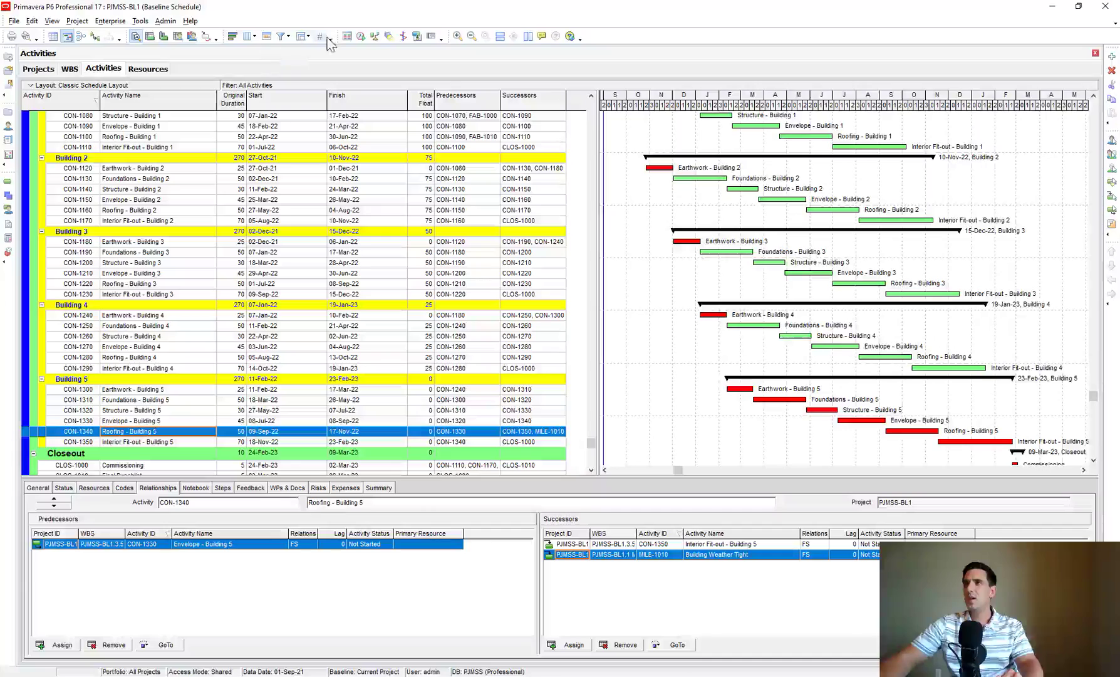
{"action": "left_click", "coordinate": [361, 37]}
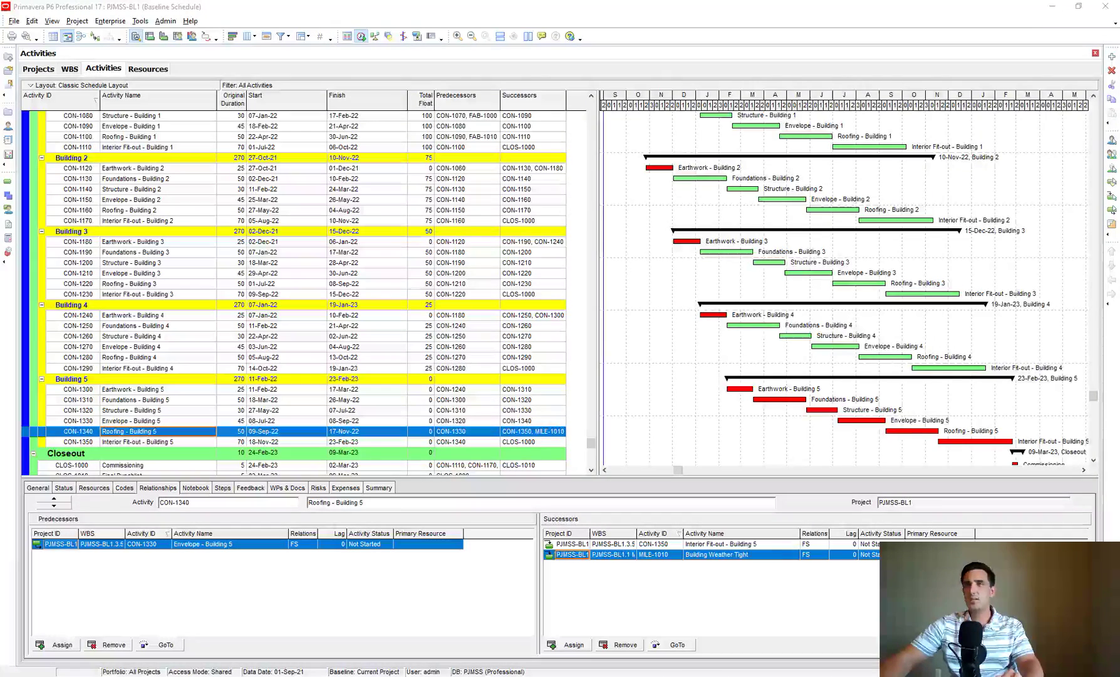
{"action": "left_click_drag", "start_coordinate": [592, 448], "coordinate": [592, 109]}
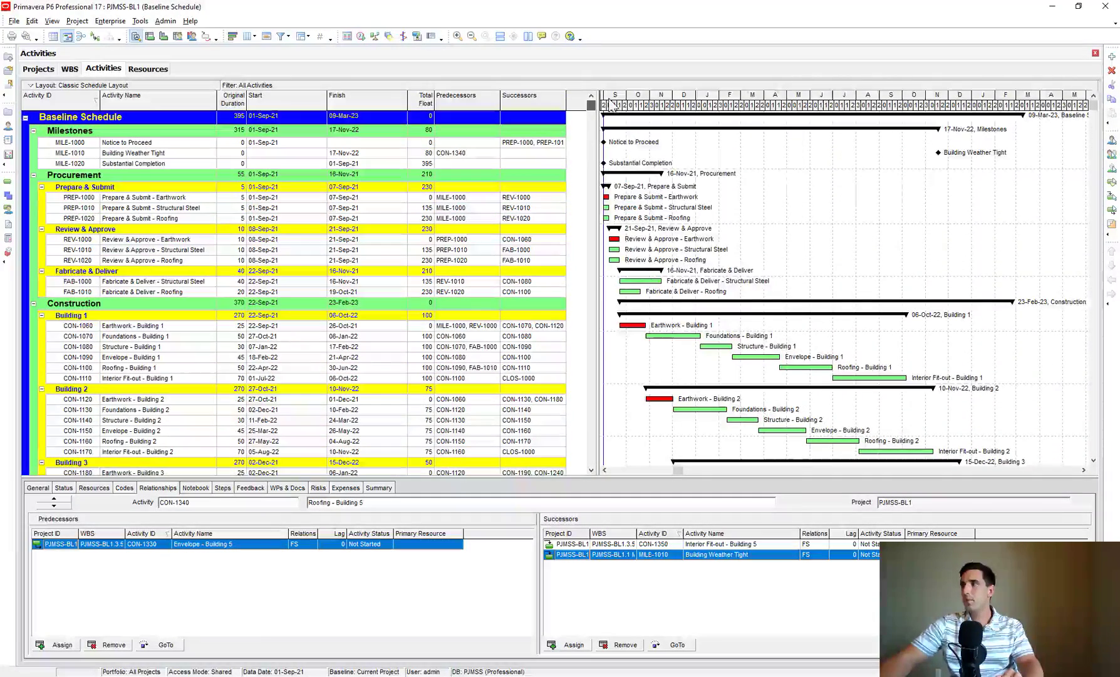
Make Substantial Completion (MILE-1020) the successor of Final Punchlist (CLOS-1010)
{"action": "left_click", "coordinate": [940, 153]}
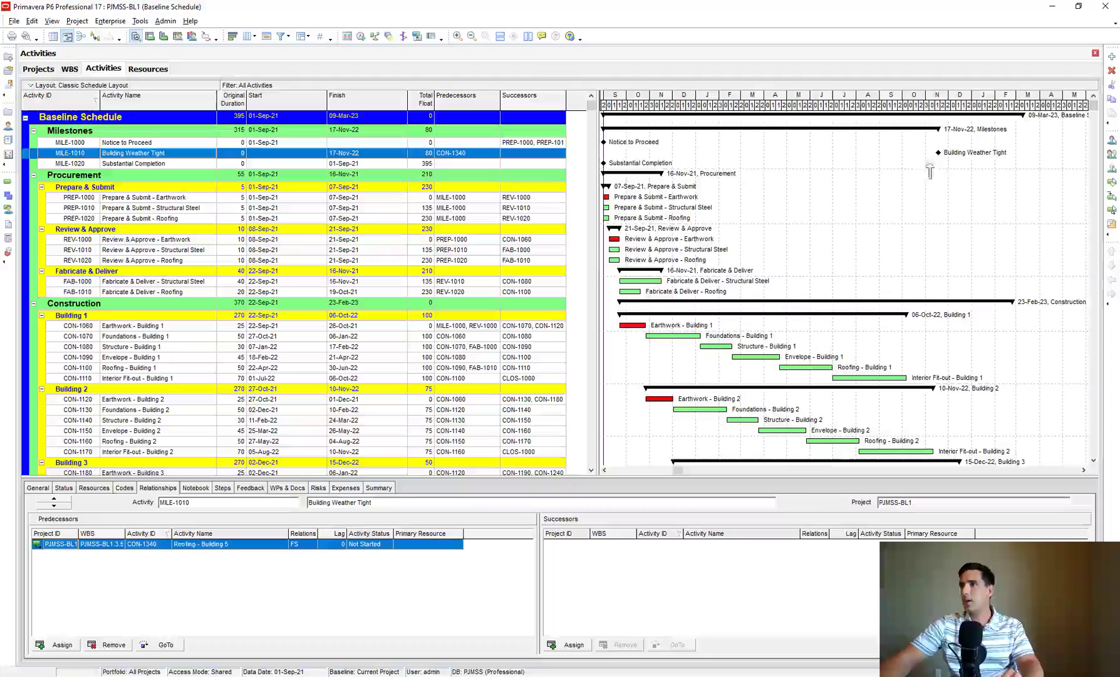
{"action": "left_click", "coordinate": [143, 164]}
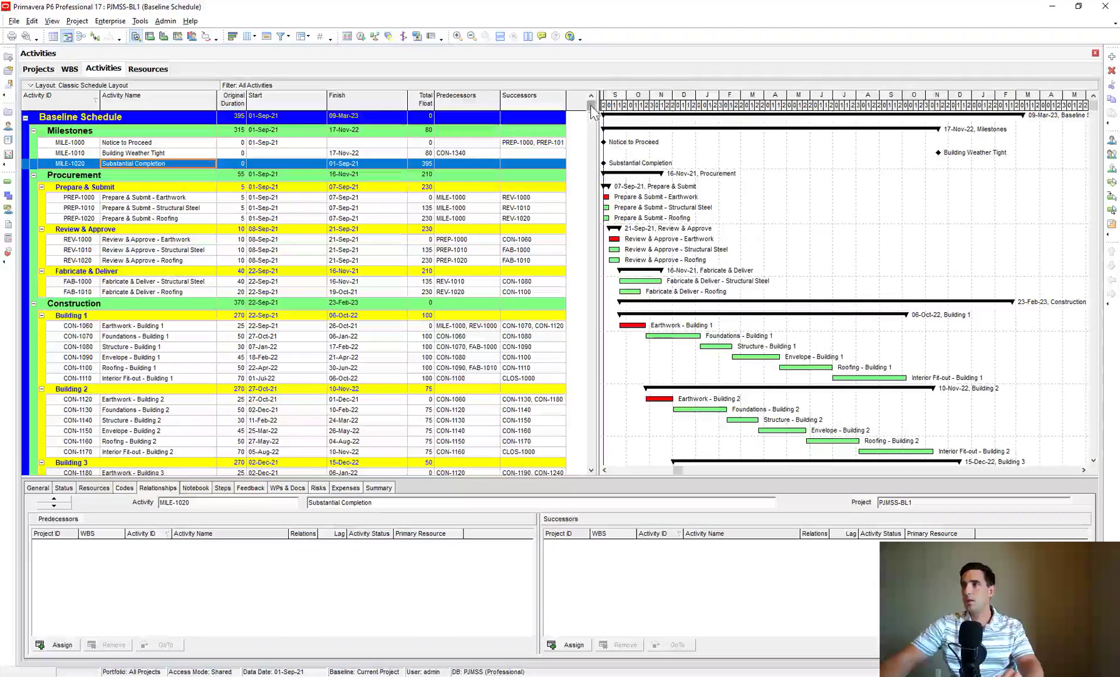
{"action": "left_click_drag", "start_coordinate": [594, 111], "coordinate": [598, 470]}
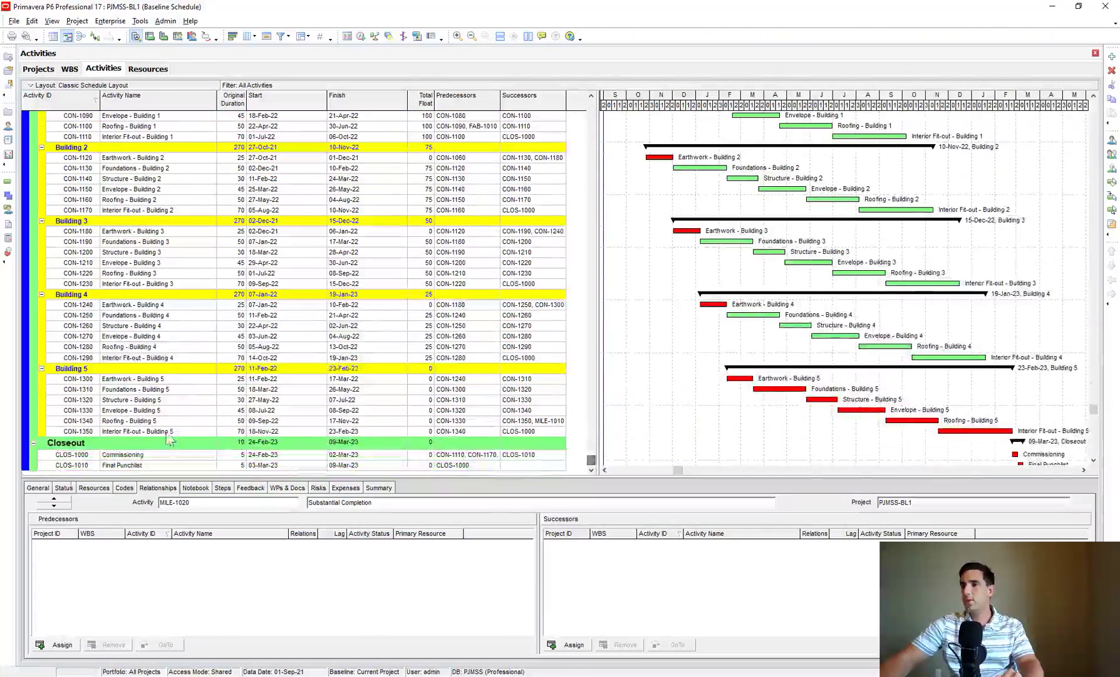
{"action": "left_click", "coordinate": [144, 465]}
{"action": "scroll", "coordinate": [145, 466], "scroll_direction": "down", "scroll_amount": 2}
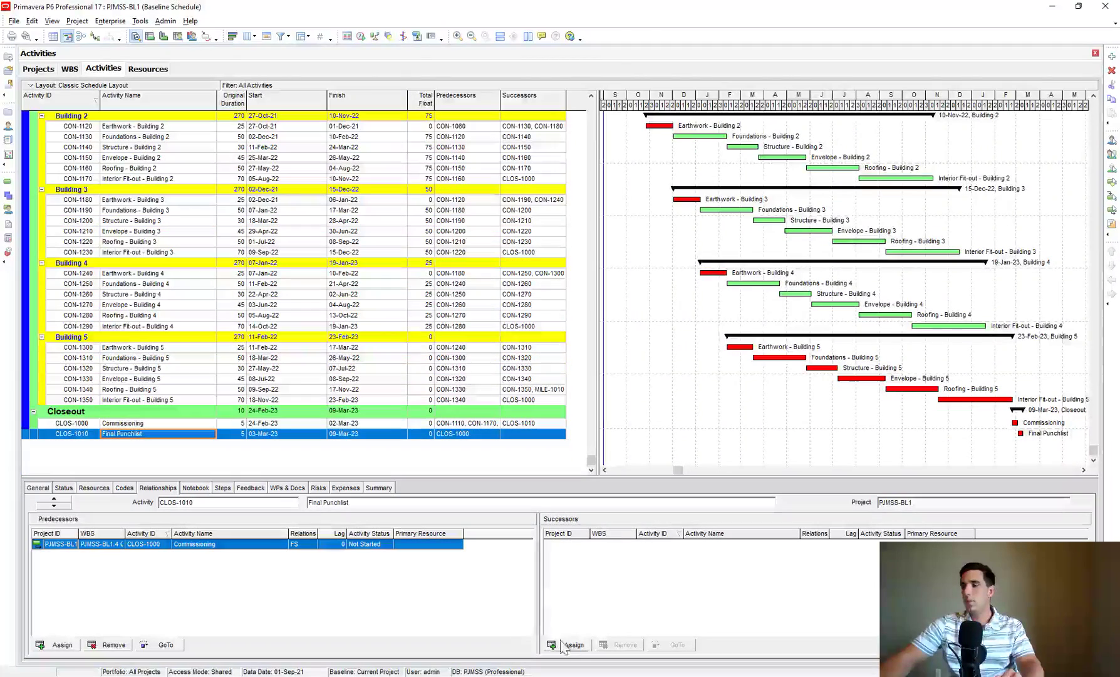
{"action": "left_click", "coordinate": [571, 644]}
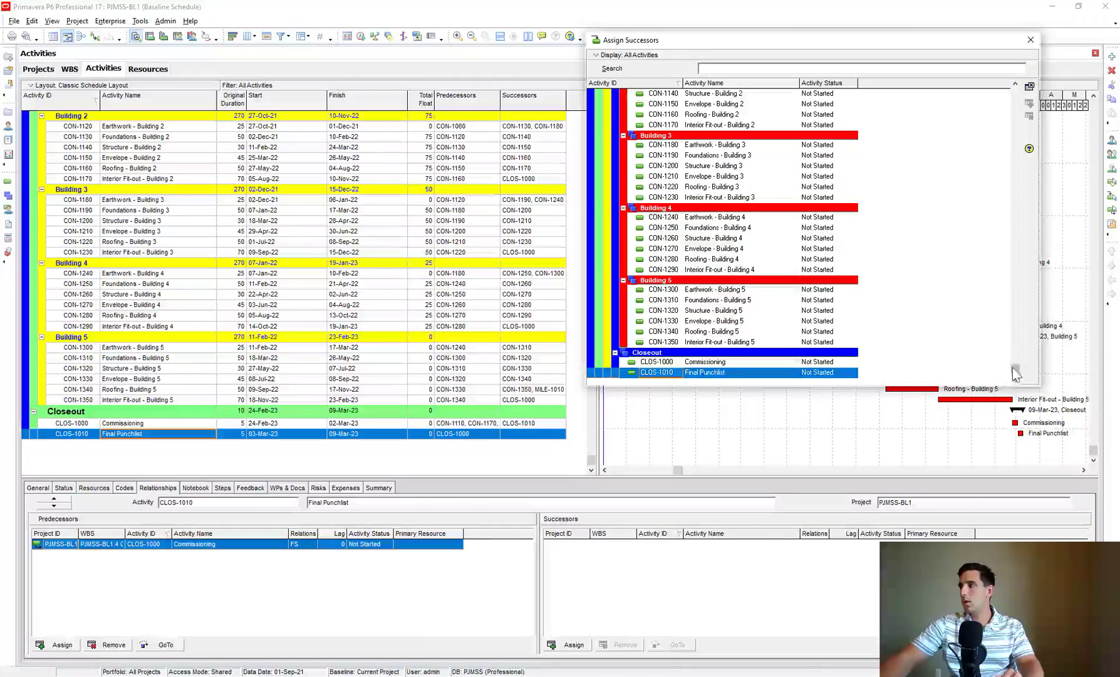
{"action": "left_click_drag", "start_coordinate": [1015, 374], "coordinate": [1015, 94]}
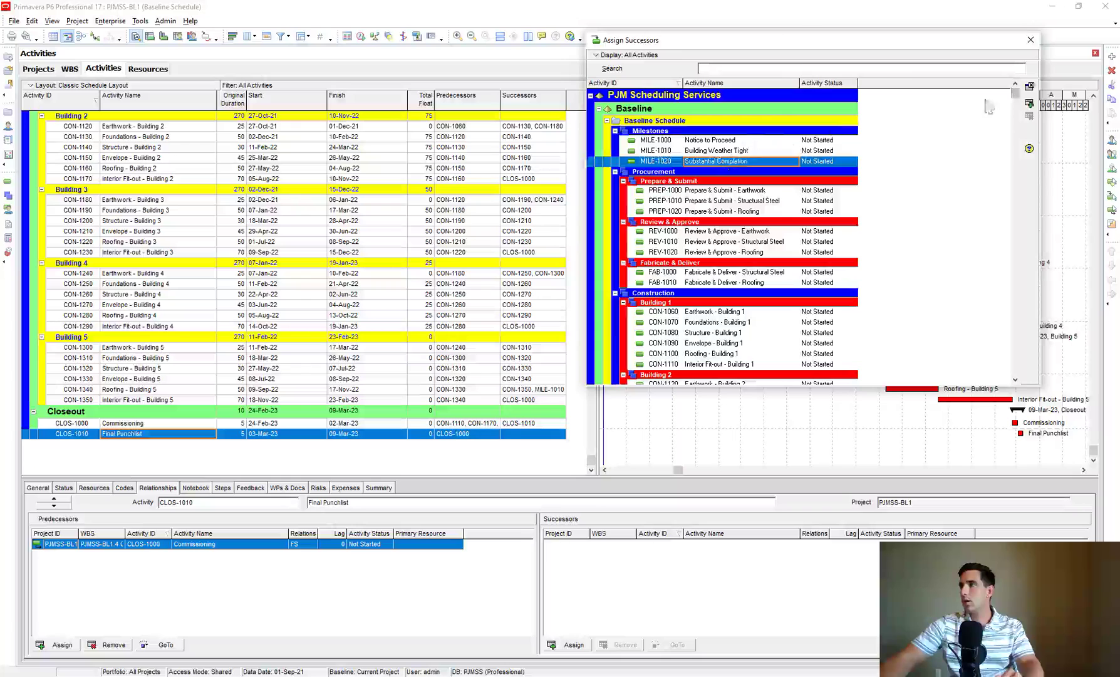
{"action": "left_click", "coordinate": [1029, 103]}
{"action": "left_click", "coordinate": [1031, 39]}
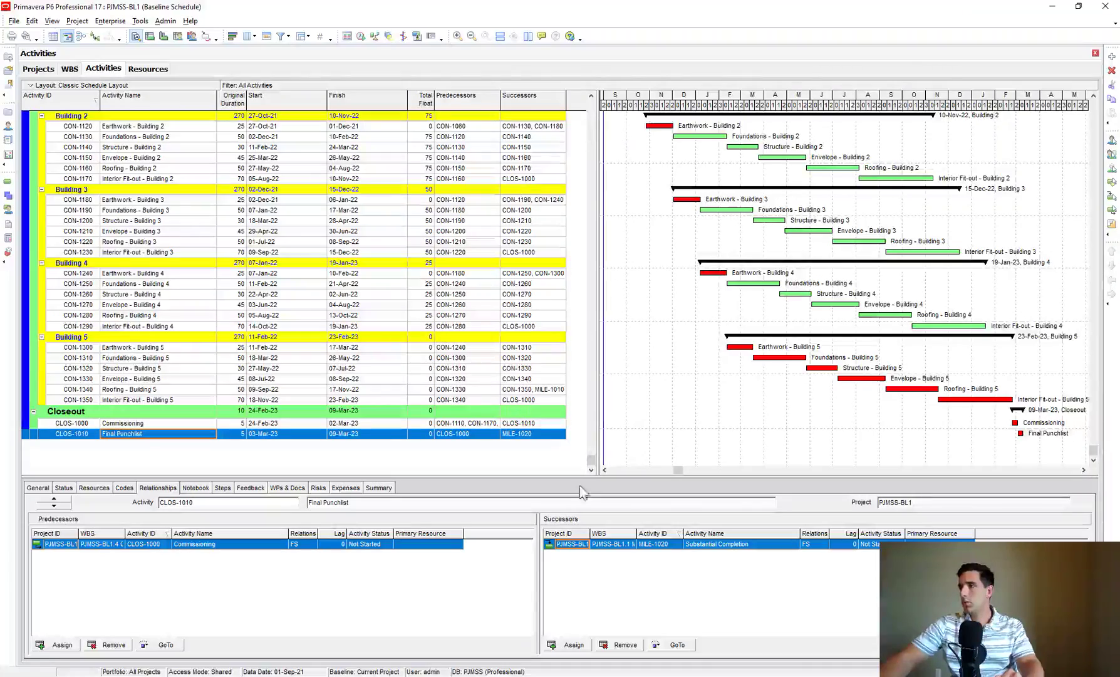
{"action": "left_click_drag", "start_coordinate": [591, 459], "coordinate": [591, 107]}
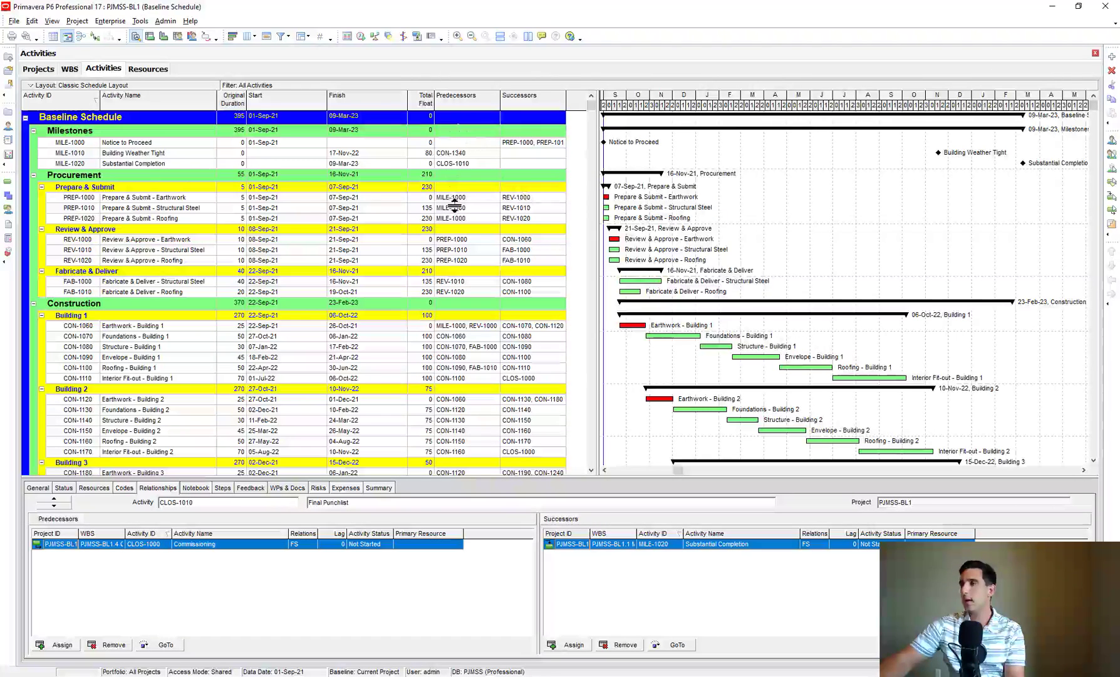
{"action": "right_click", "coordinate": [466, 131]}
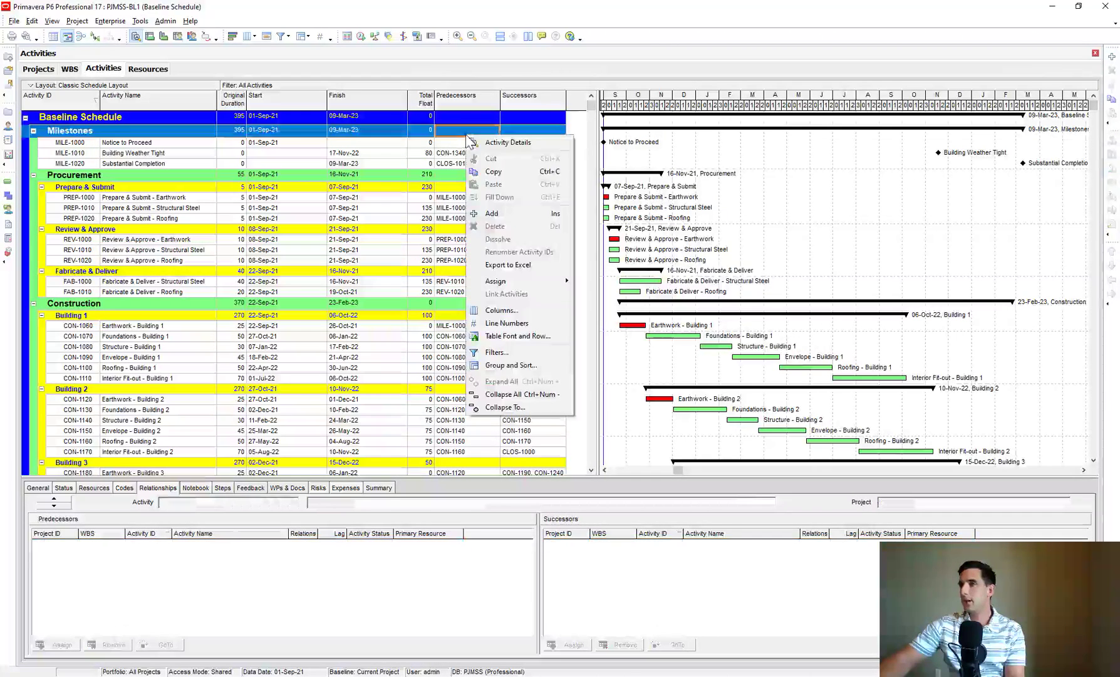
Remove the Predecessors and Successors columns and narrow the table to widen the Gantt chart
{"action": "left_click", "coordinate": [513, 312]}
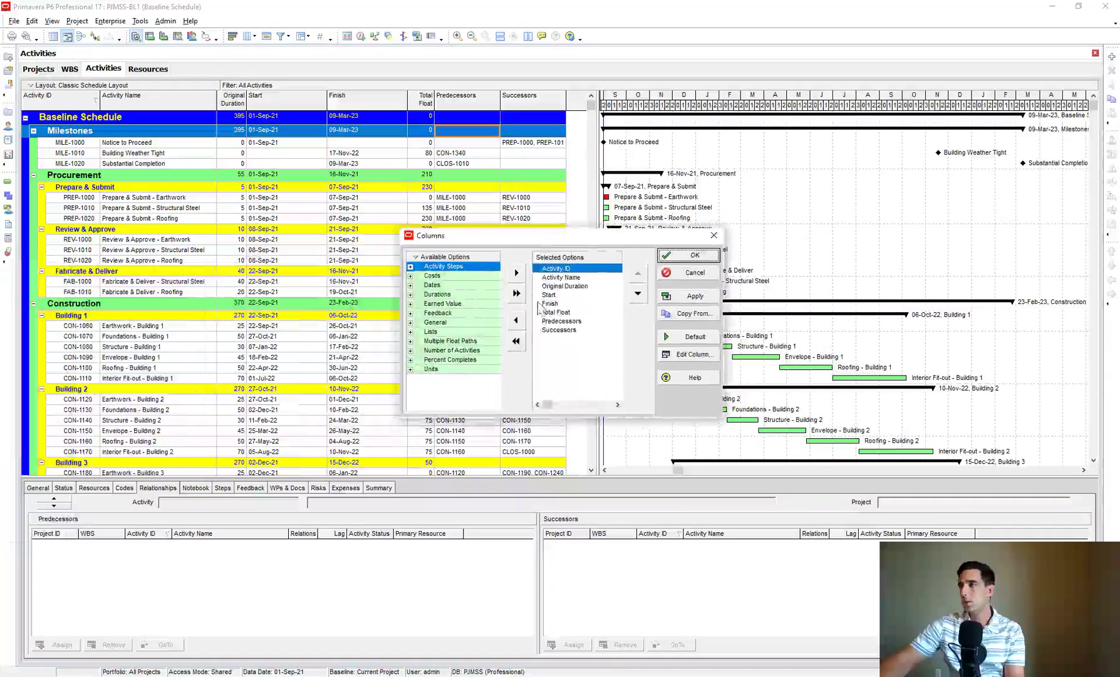
{"action": "double_click", "coordinate": [558, 320]}
{"action": "double_click", "coordinate": [559, 321]}
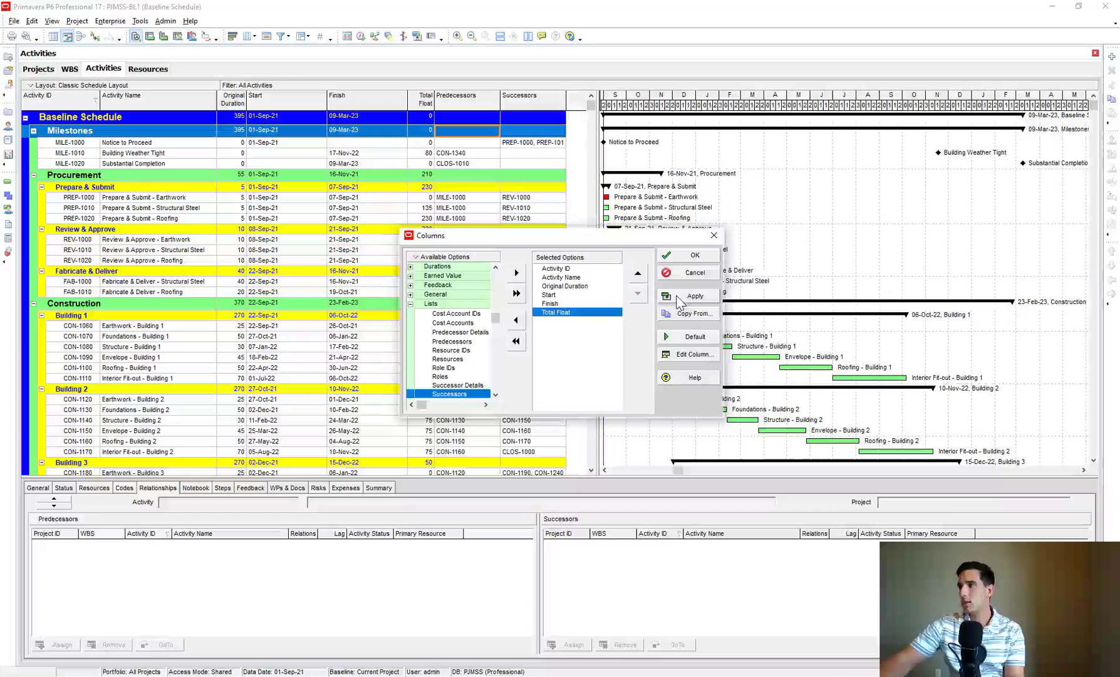
{"action": "left_click", "coordinate": [689, 296]}
{"action": "left_click", "coordinate": [692, 255]}
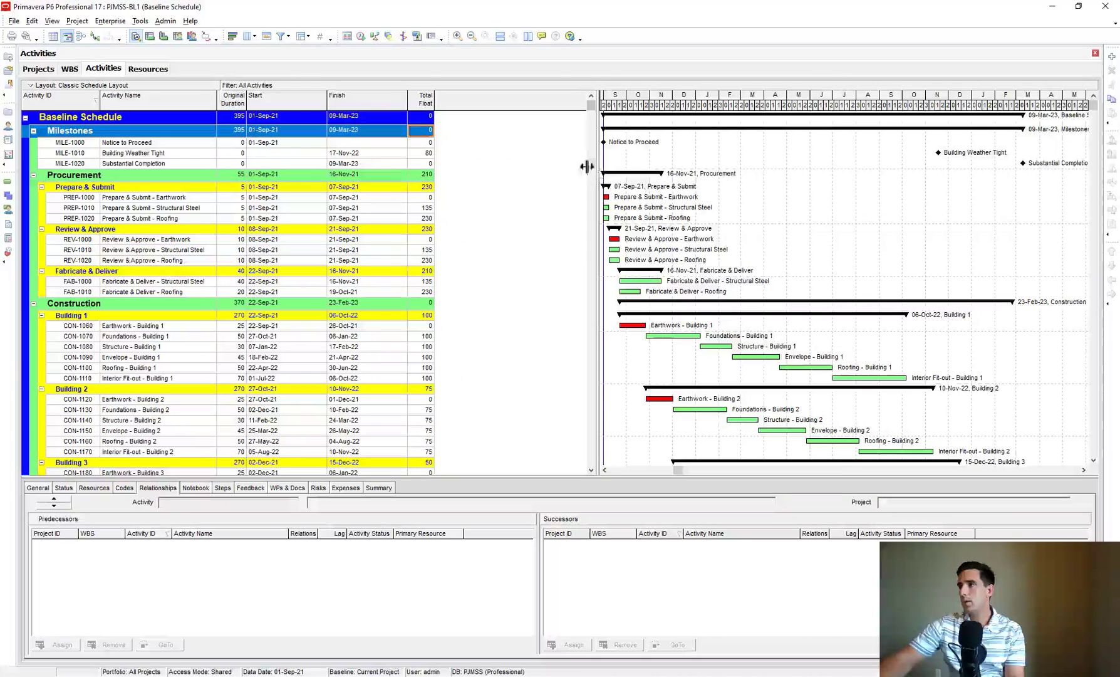
{"action": "left_click_drag", "start_coordinate": [594, 163], "coordinate": [445, 164]}
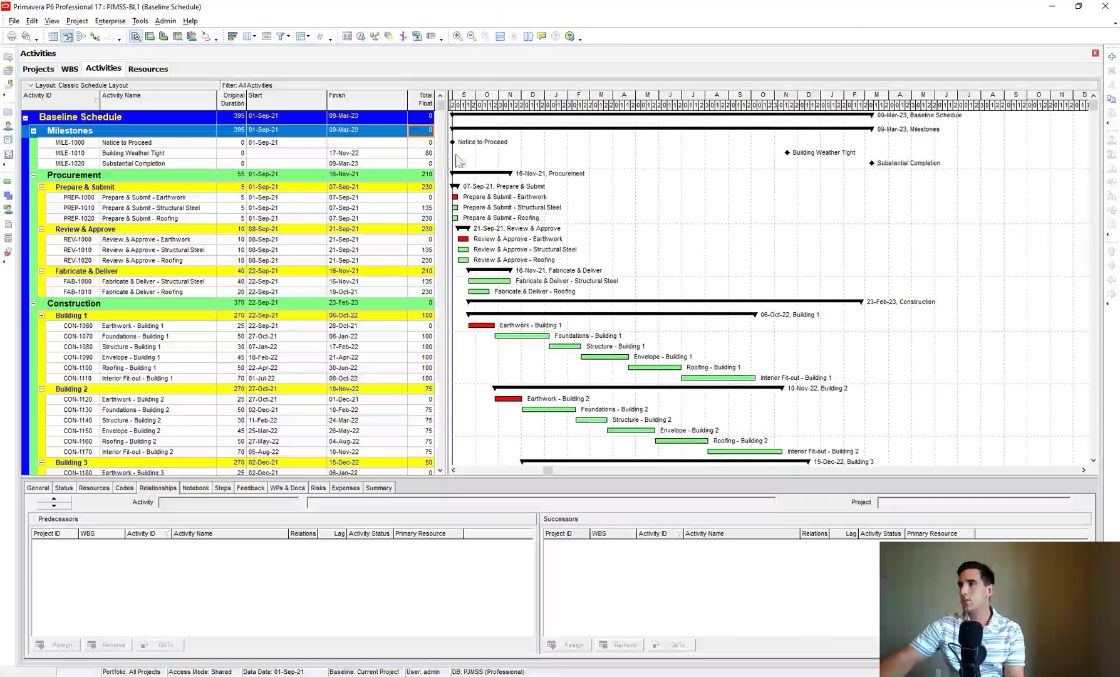
{"action": "right_click", "coordinate": [603, 98]}
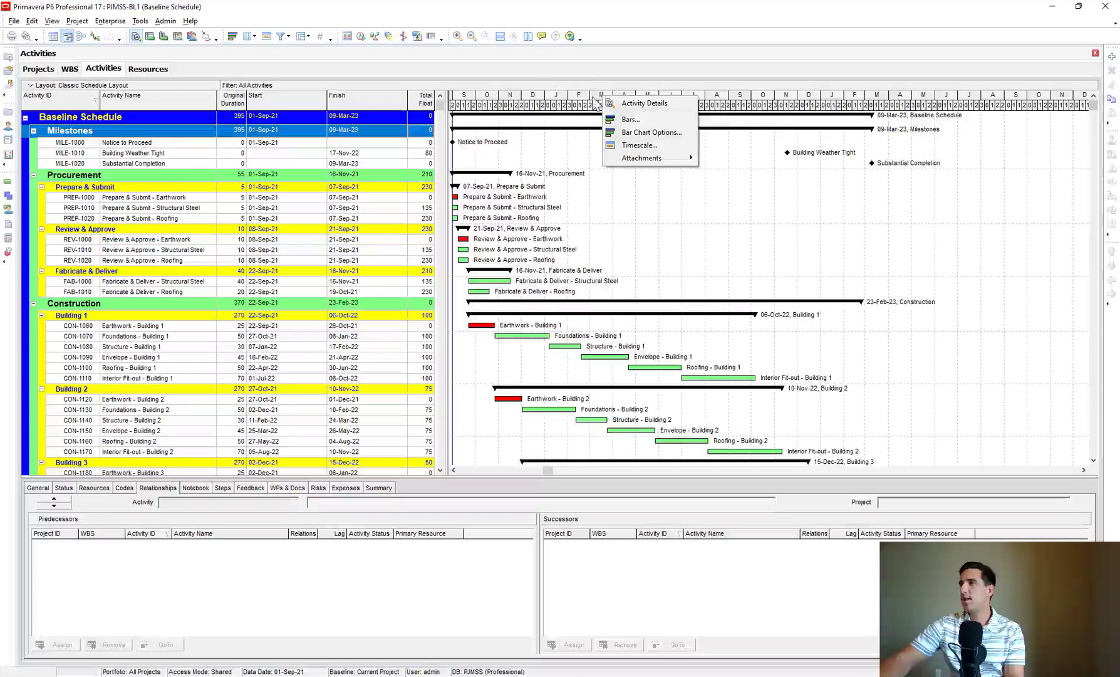
Set the timescale to Year/Month and compress it to span Jun 2021 through Oct 2023
{"action": "left_click", "coordinate": [640, 145]}
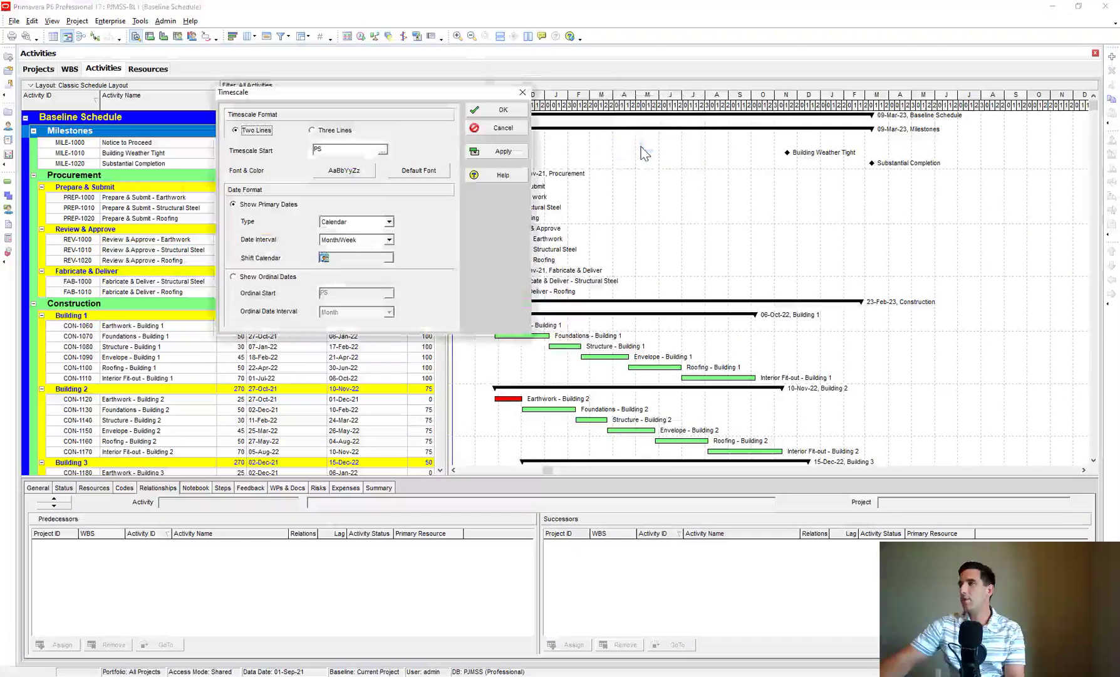
{"action": "left_click_drag", "start_coordinate": [403, 98], "coordinate": [500, 97]}
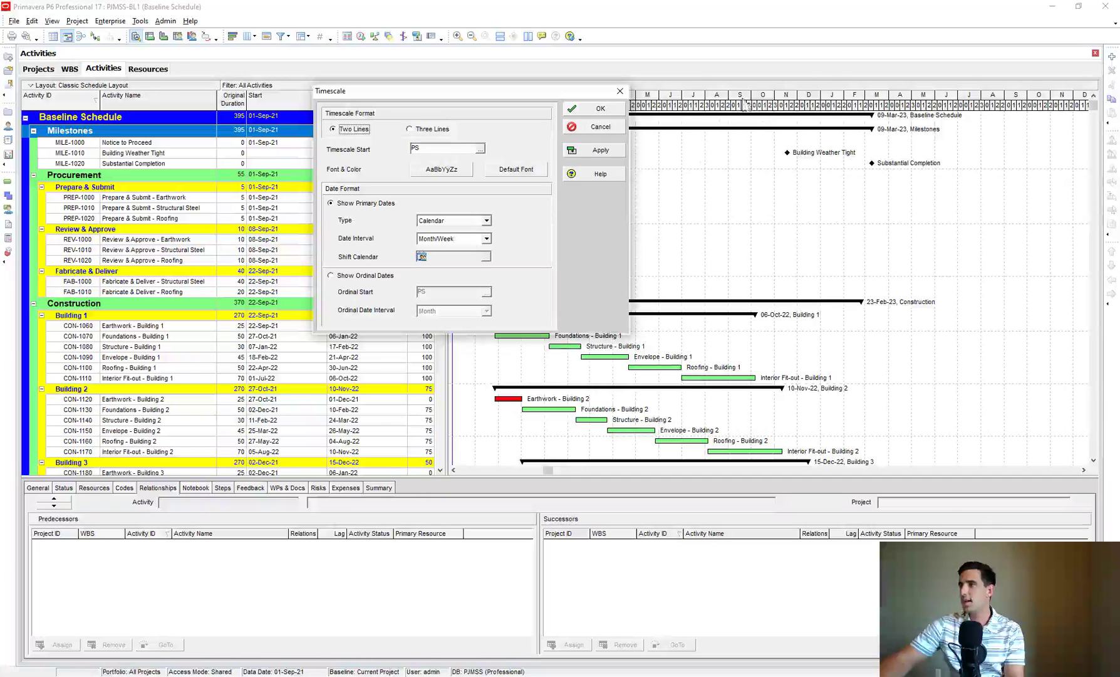
{"action": "left_click", "coordinate": [456, 241]}
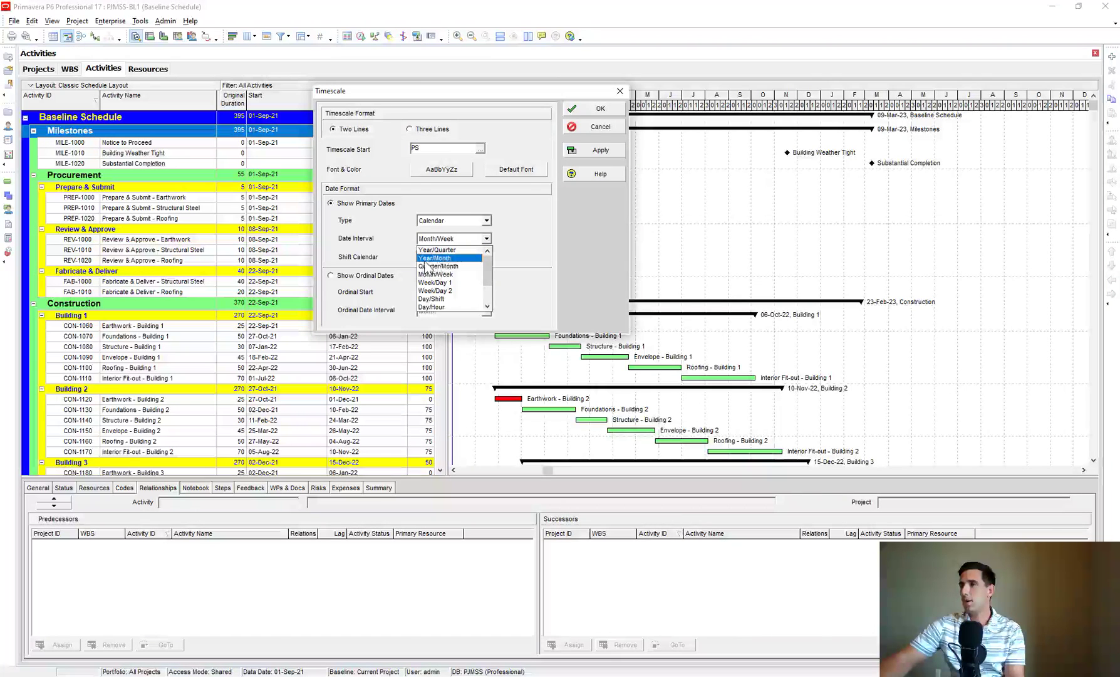
{"action": "left_click", "coordinate": [432, 257]}
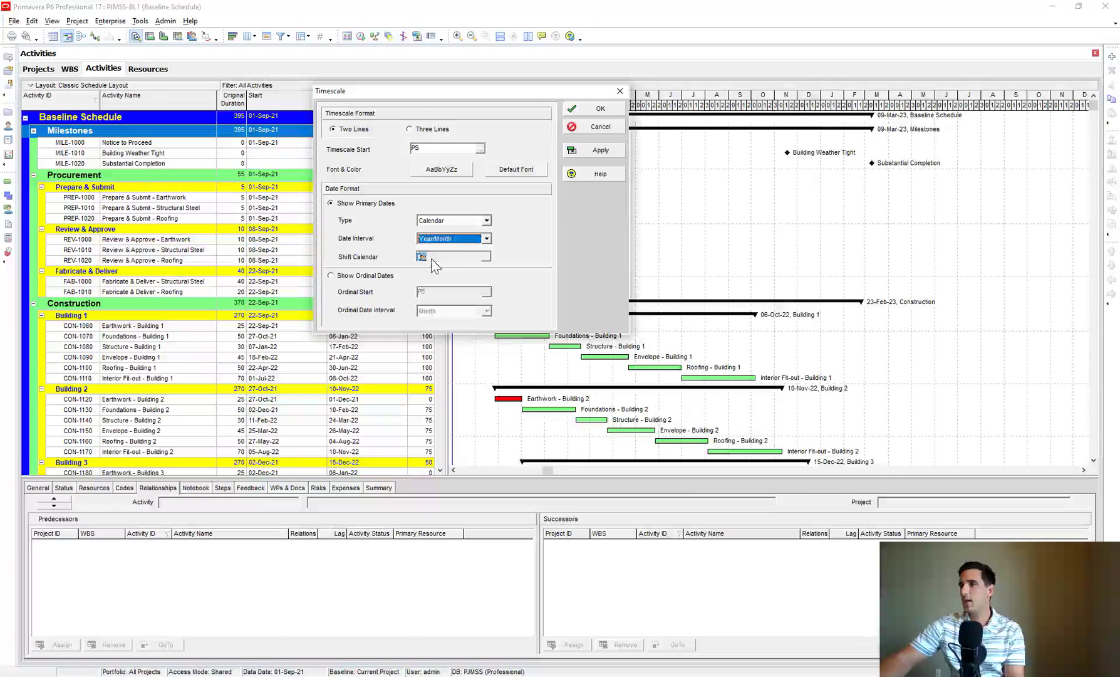
{"action": "left_click", "coordinate": [602, 152]}
{"action": "left_click", "coordinate": [601, 111]}
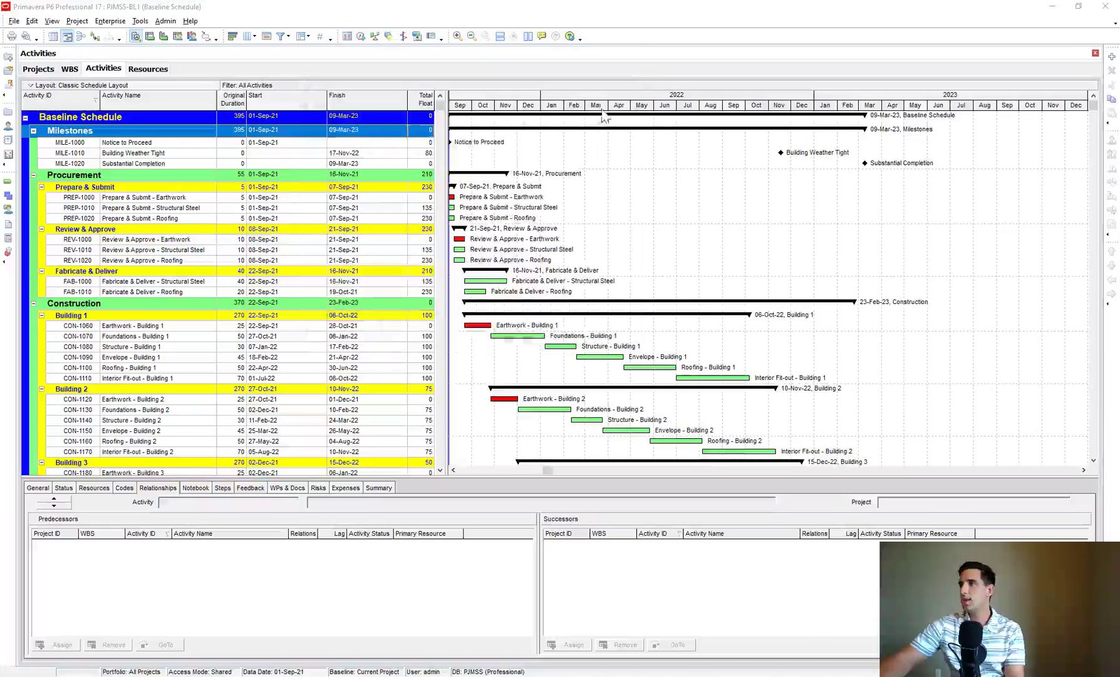
{"action": "left_click_drag", "start_coordinate": [713, 117], "coordinate": [702, 118]}
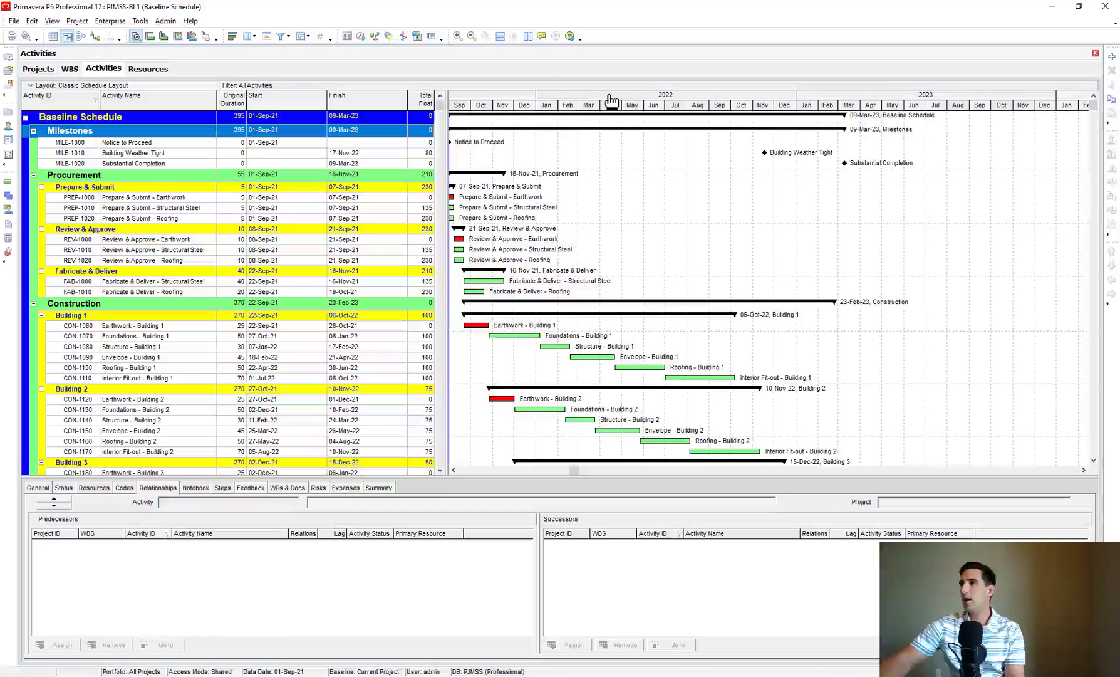
{"action": "left_click_drag", "start_coordinate": [612, 99], "coordinate": [657, 122]}
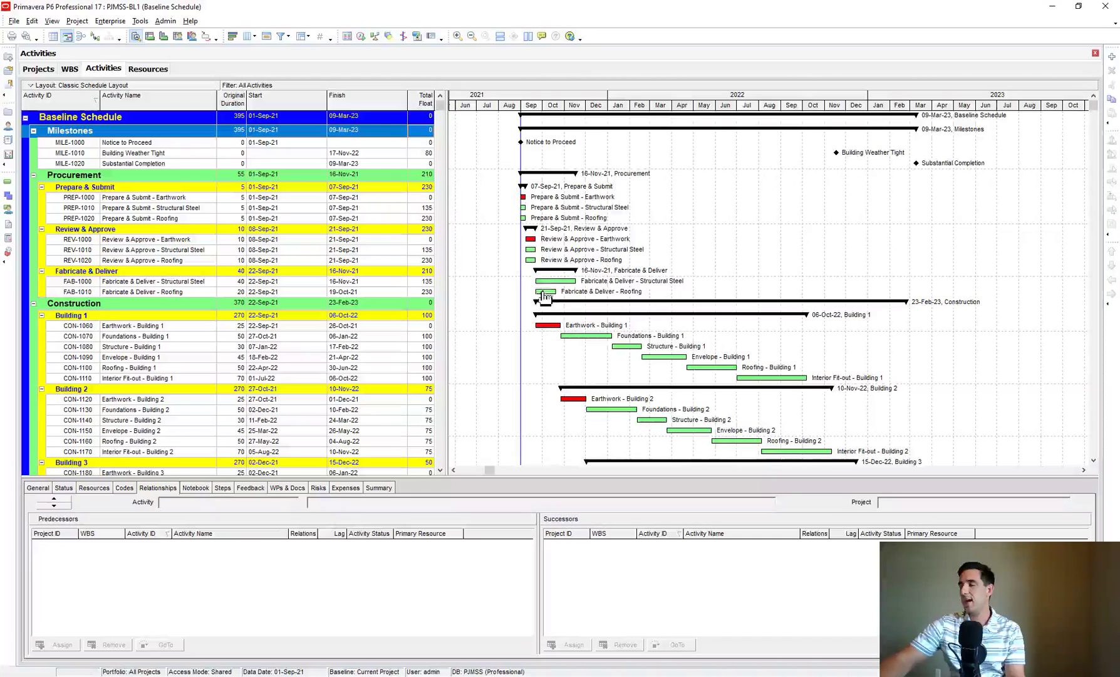
{"action": "right_click", "coordinate": [652, 208]}
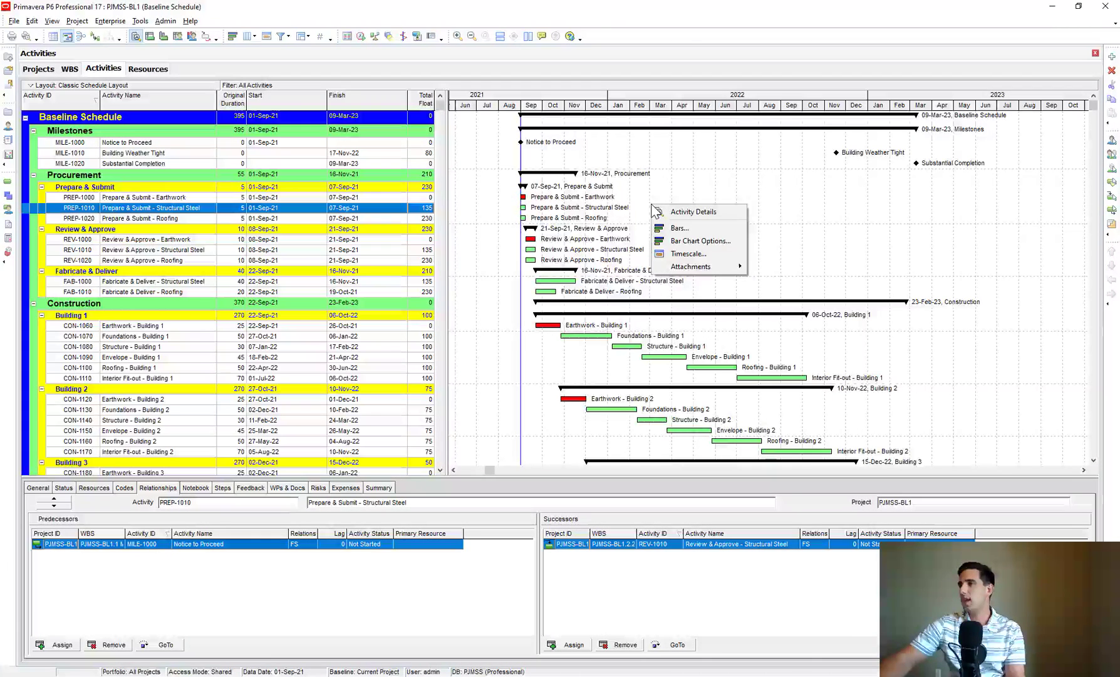
Turn off Display for the Summary bar in the Bars settings and apply, hiding WBS summary bars
{"action": "left_click", "coordinate": [693, 232]}
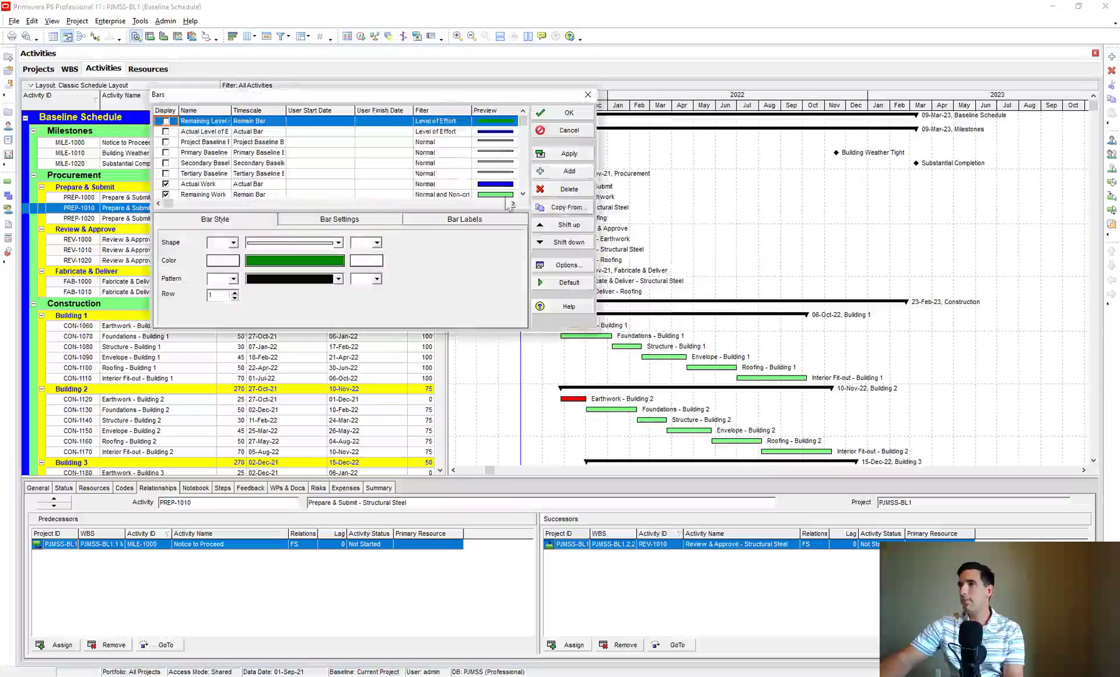
{"action": "left_click_drag", "start_coordinate": [419, 92], "coordinate": [707, 105]}
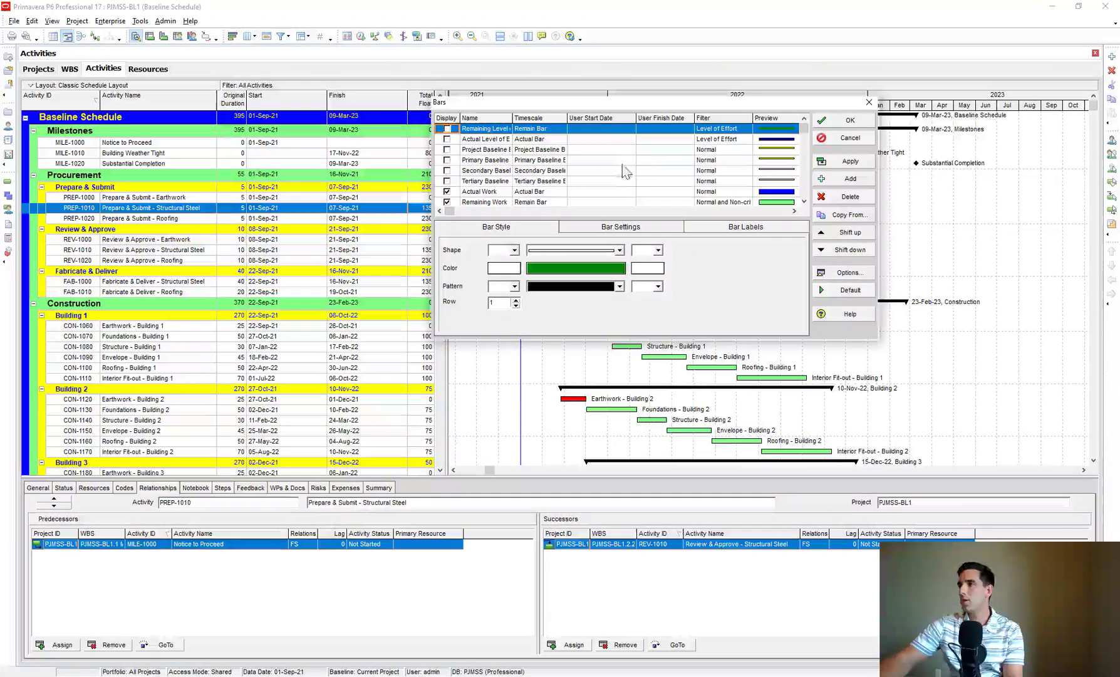
{"action": "scroll", "coordinate": [517, 178], "scroll_direction": "down", "scroll_amount": 1}
{"action": "scroll", "coordinate": [489, 161], "scroll_direction": "down", "scroll_amount": 4}
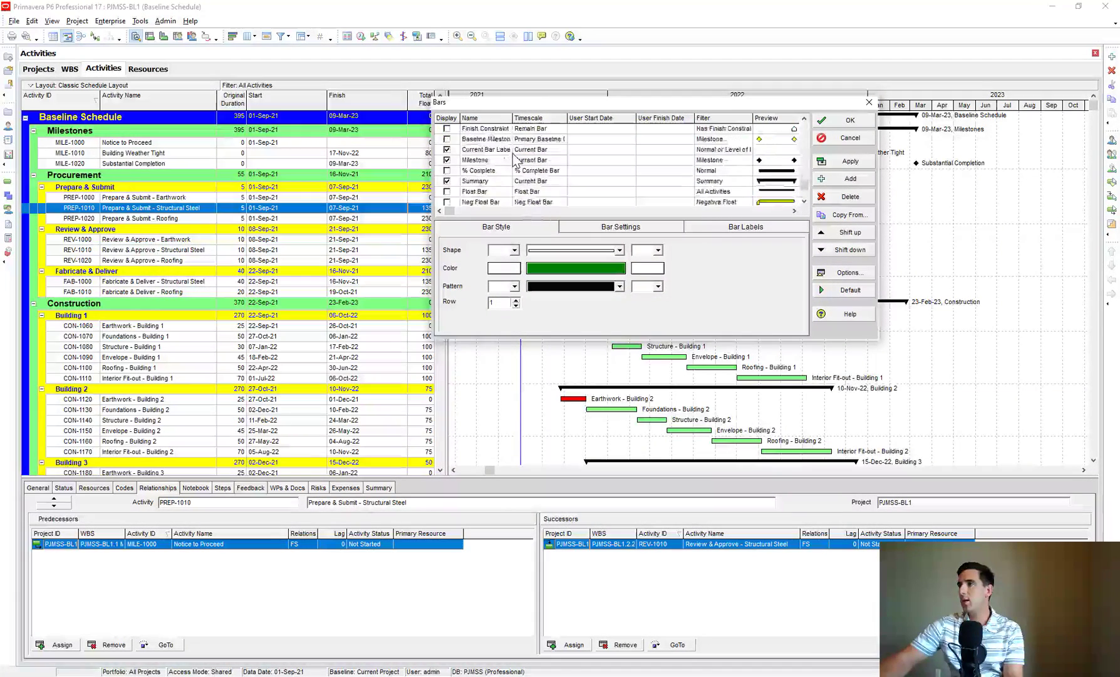
{"action": "left_click", "coordinate": [777, 173]}
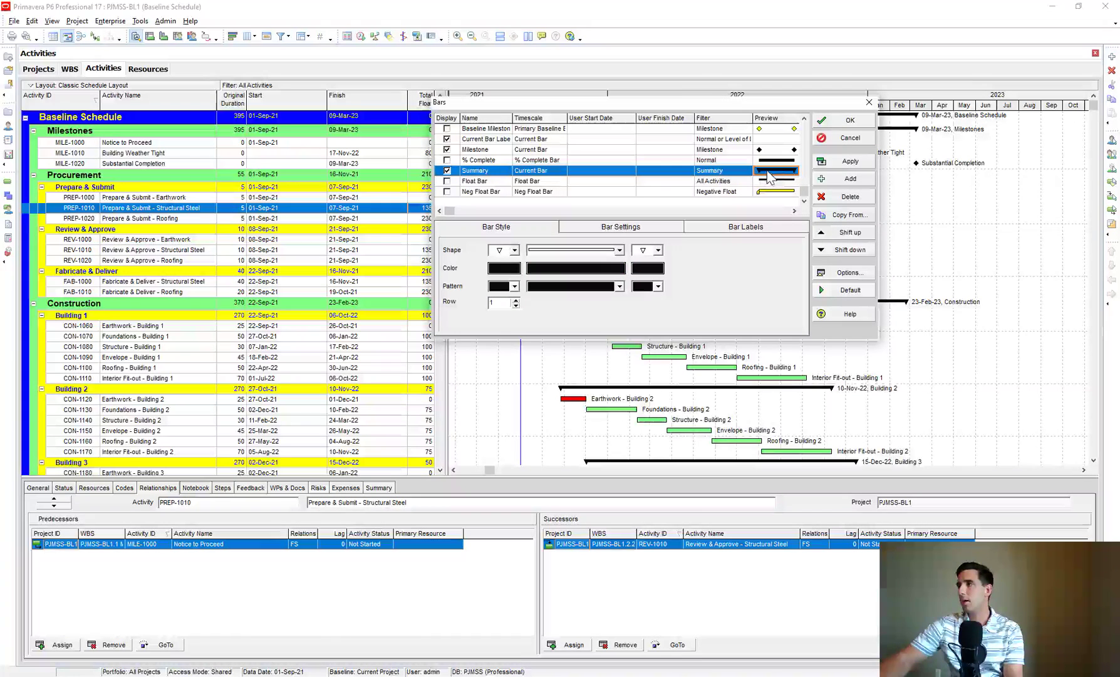
{"action": "left_click", "coordinate": [446, 170]}
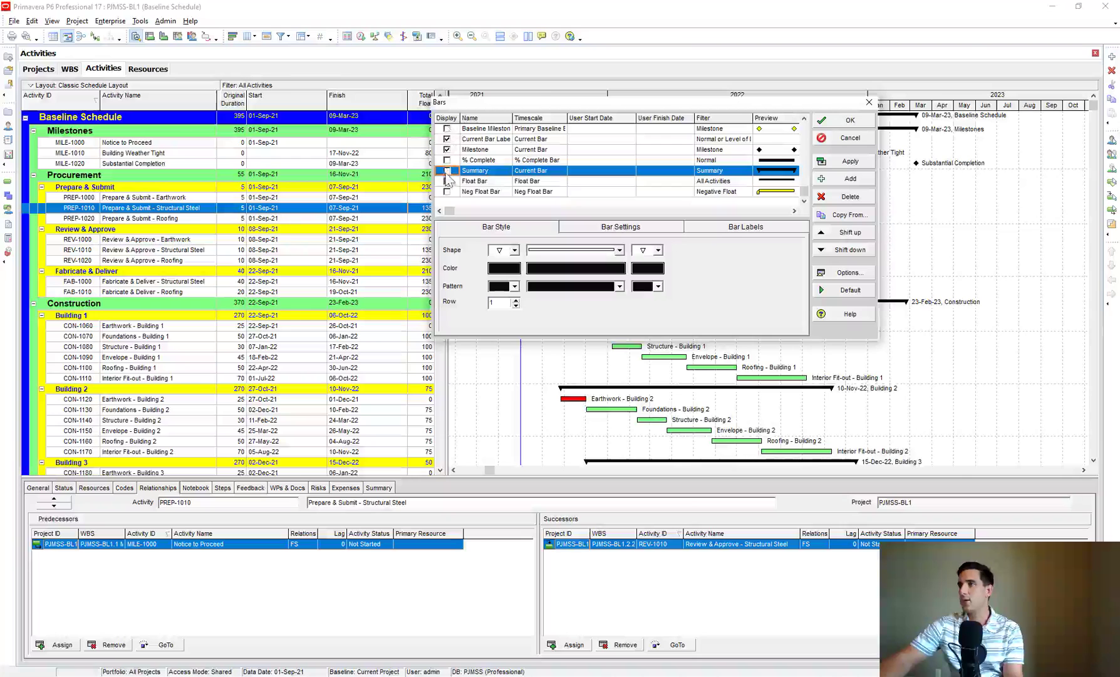
{"action": "left_click", "coordinate": [446, 138]}
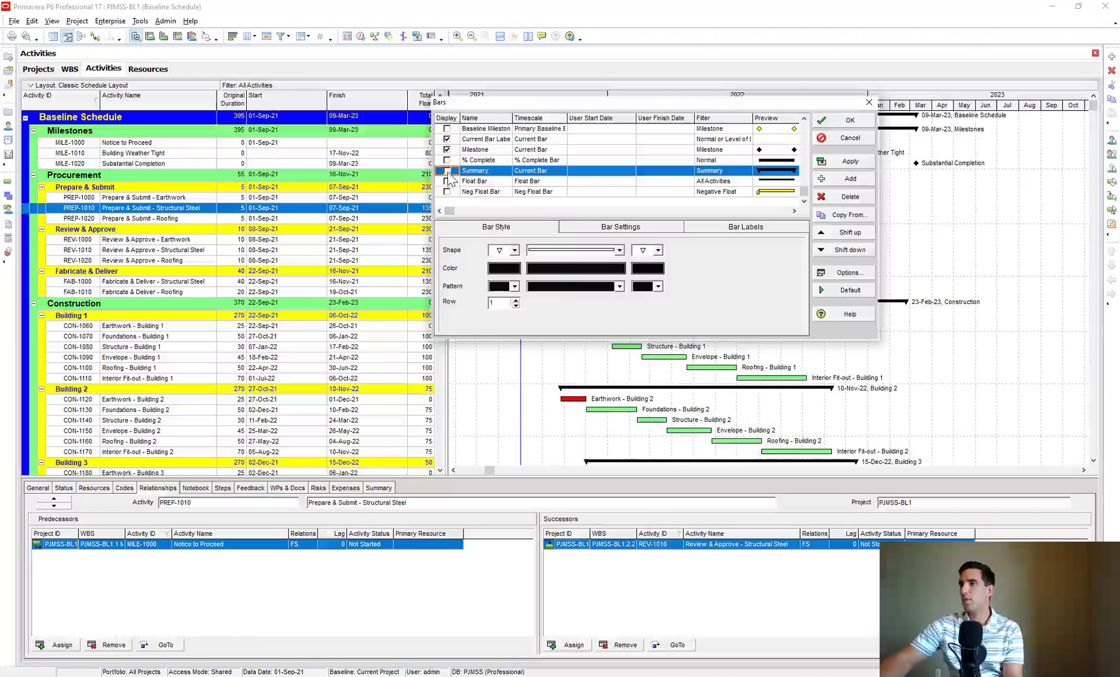
{"action": "left_click", "coordinate": [849, 161]}
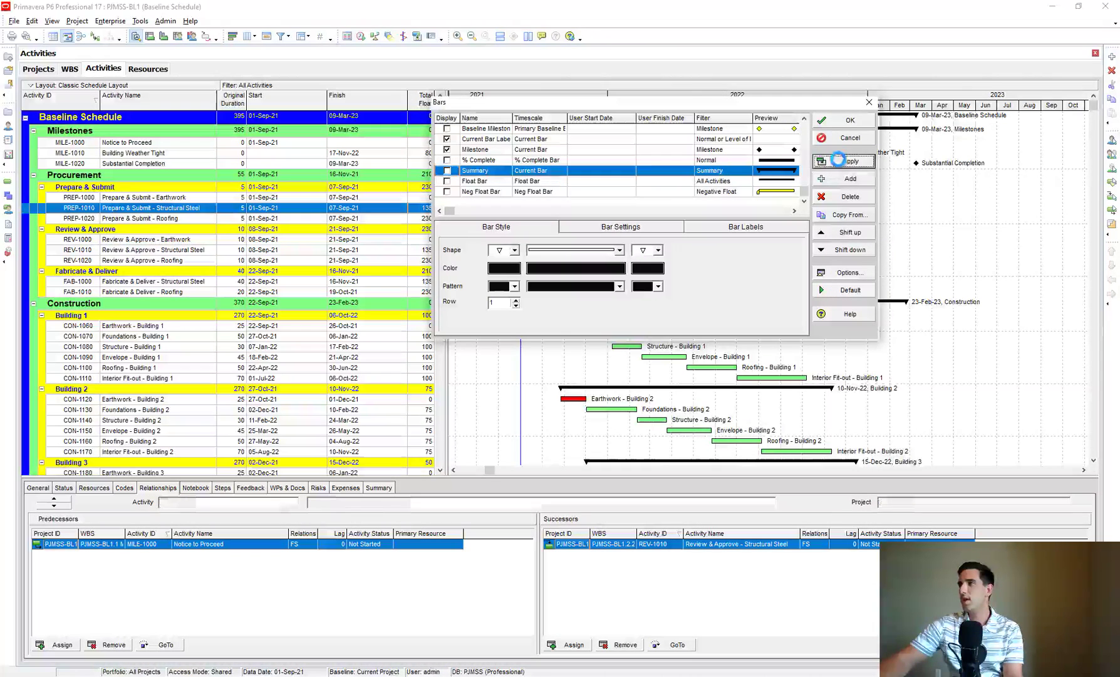
{"action": "left_click", "coordinate": [850, 121]}
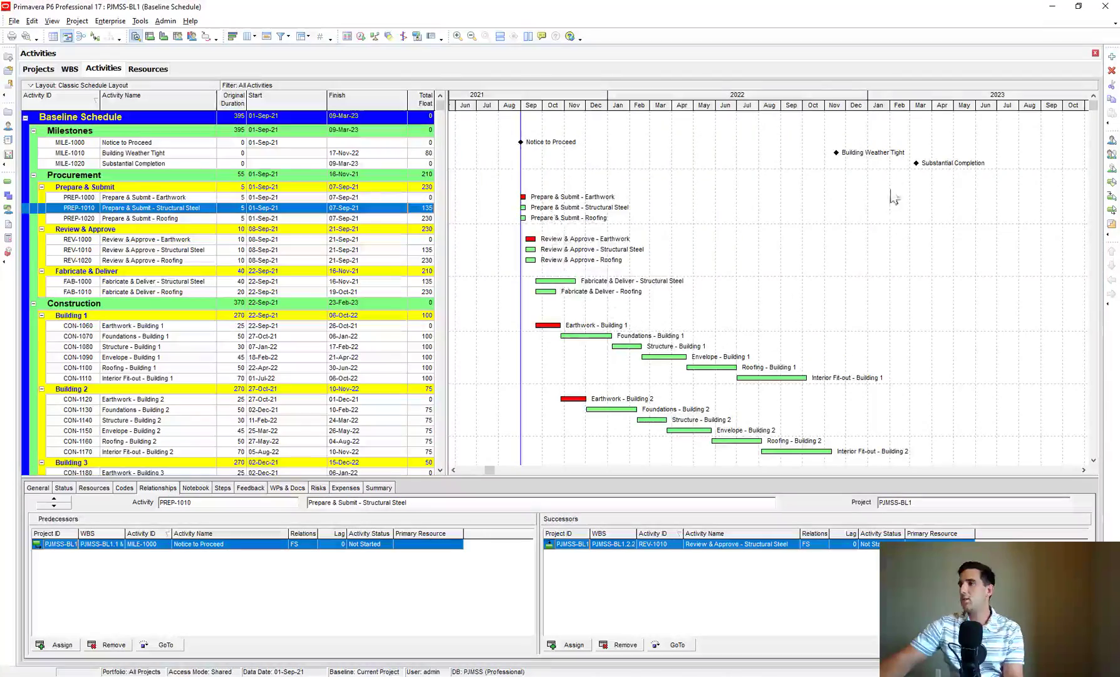
{"action": "scroll", "coordinate": [648, 156], "scroll_direction": "down", "scroll_amount": 4}
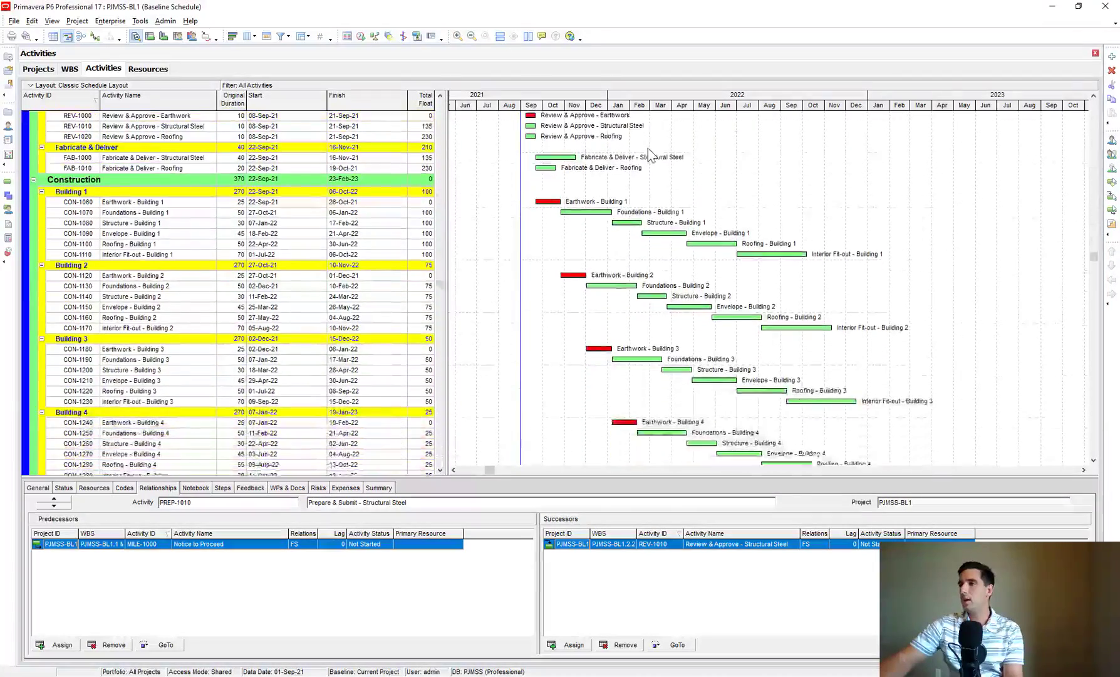
{"action": "scroll", "coordinate": [650, 154], "scroll_direction": "down", "scroll_amount": 4}
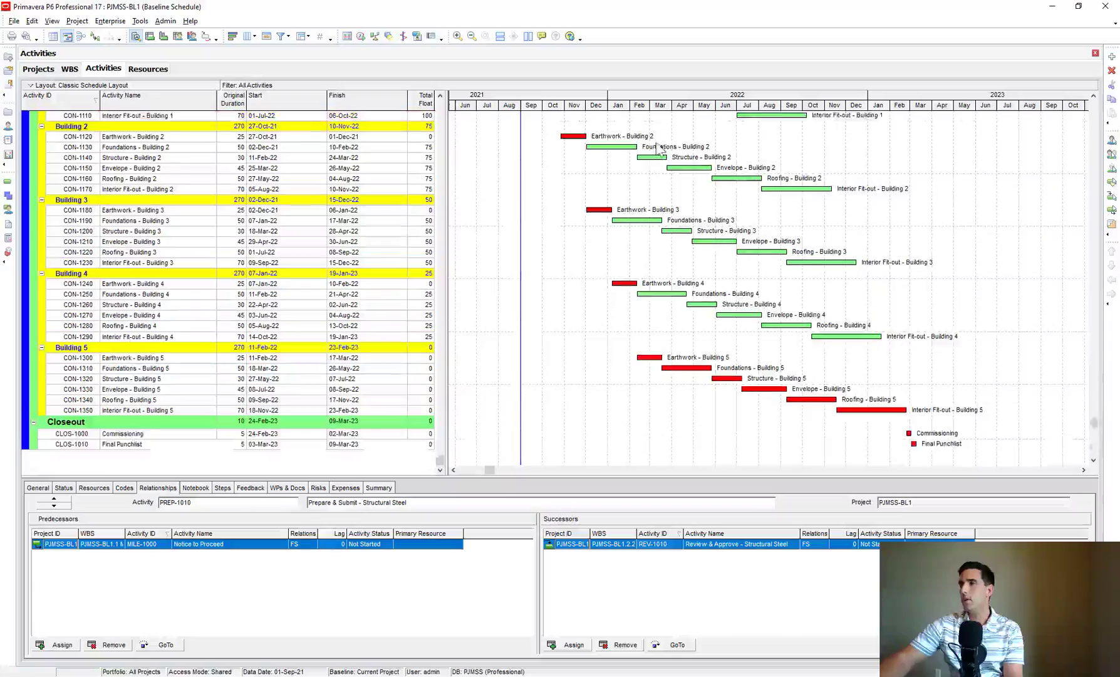
{"action": "scroll", "coordinate": [658, 148], "scroll_direction": "up", "scroll_amount": 8}
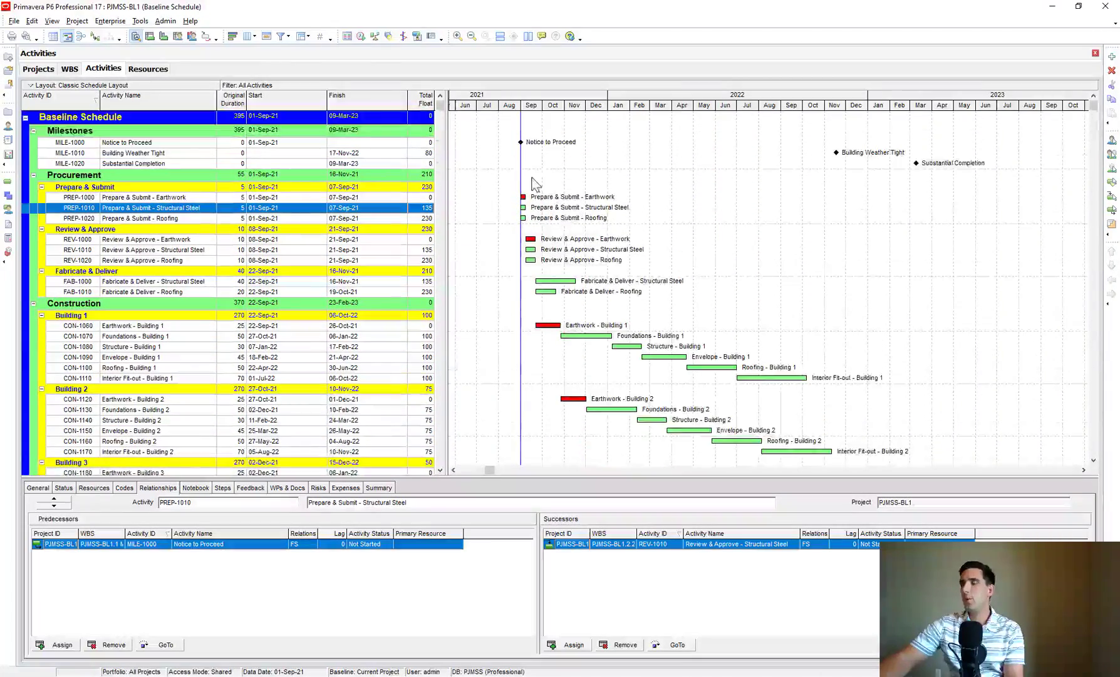
{"action": "left_click", "coordinate": [27, 36]}
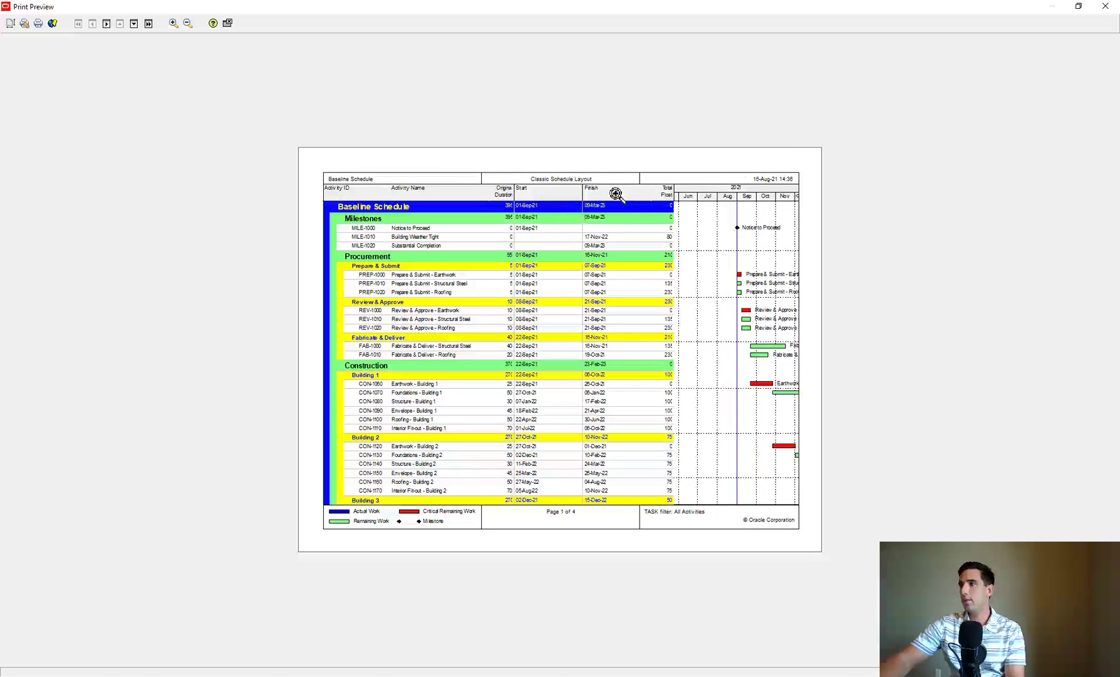
{"action": "left_click", "coordinate": [227, 23]}
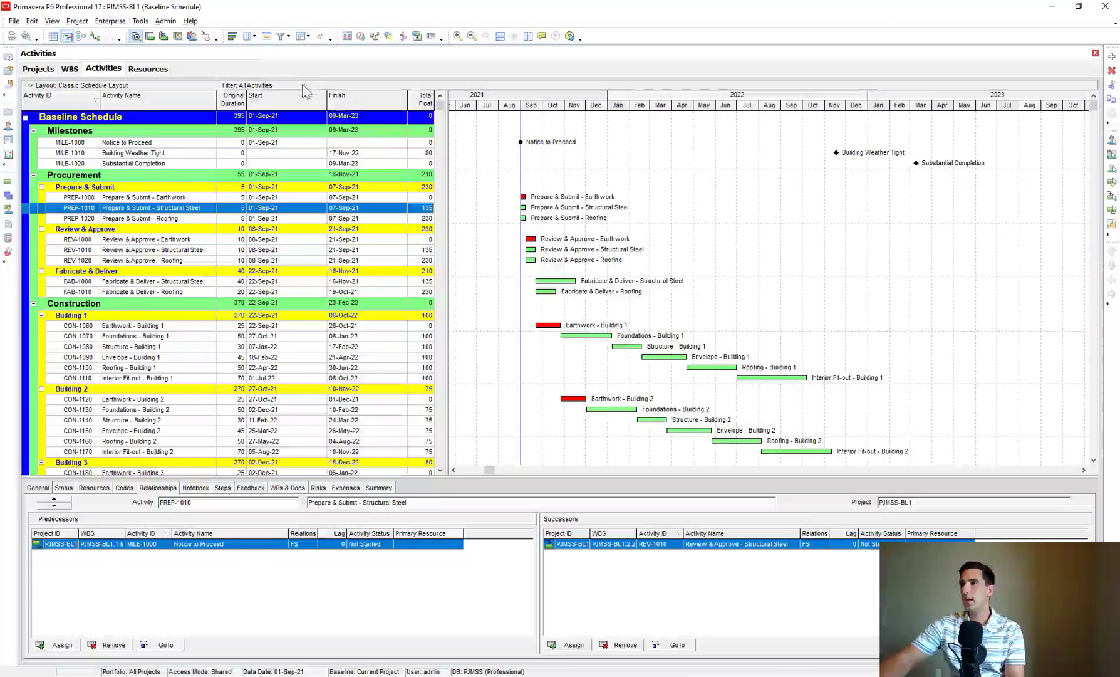
Narrow the Start and Finish columns, then reopen Print Preview showing Page 1 of 4
{"action": "left_click_drag", "start_coordinate": [327, 100], "coordinate": [291, 99]}
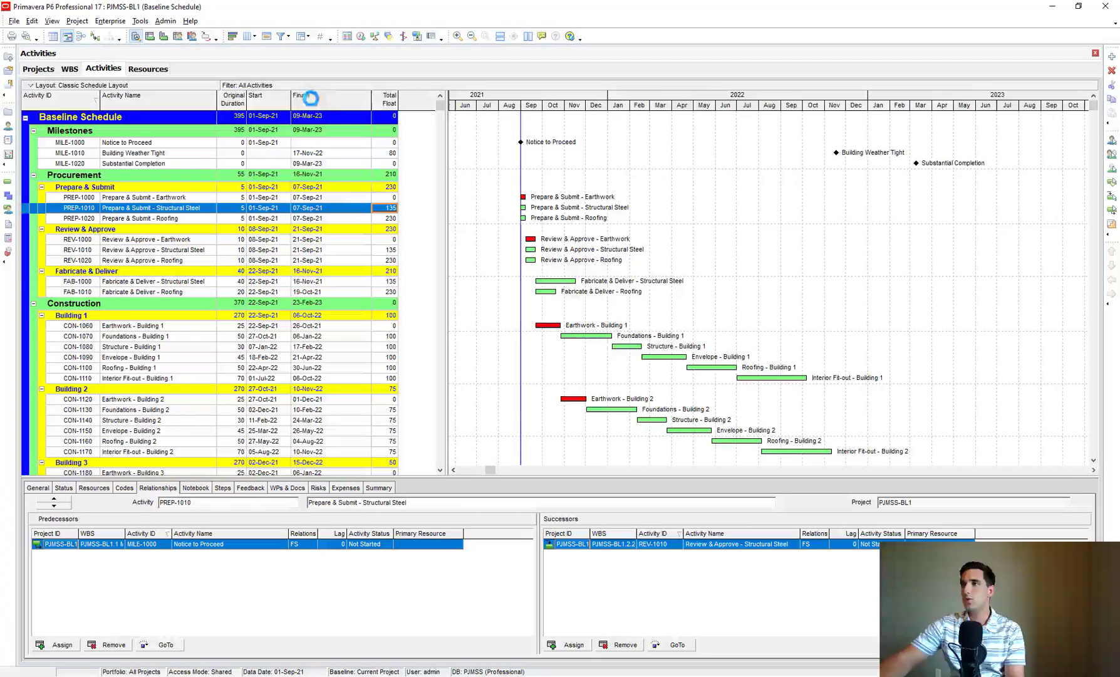
{"action": "left_click_drag", "start_coordinate": [370, 97], "coordinate": [331, 98]}
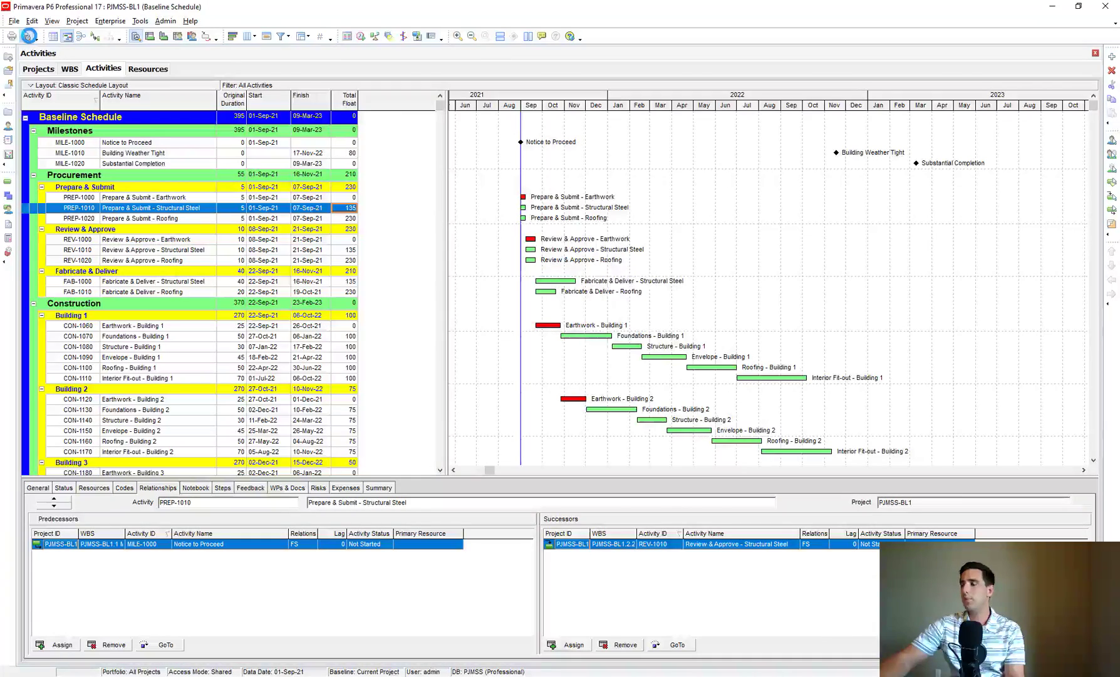
{"action": "left_click", "coordinate": [29, 36]}
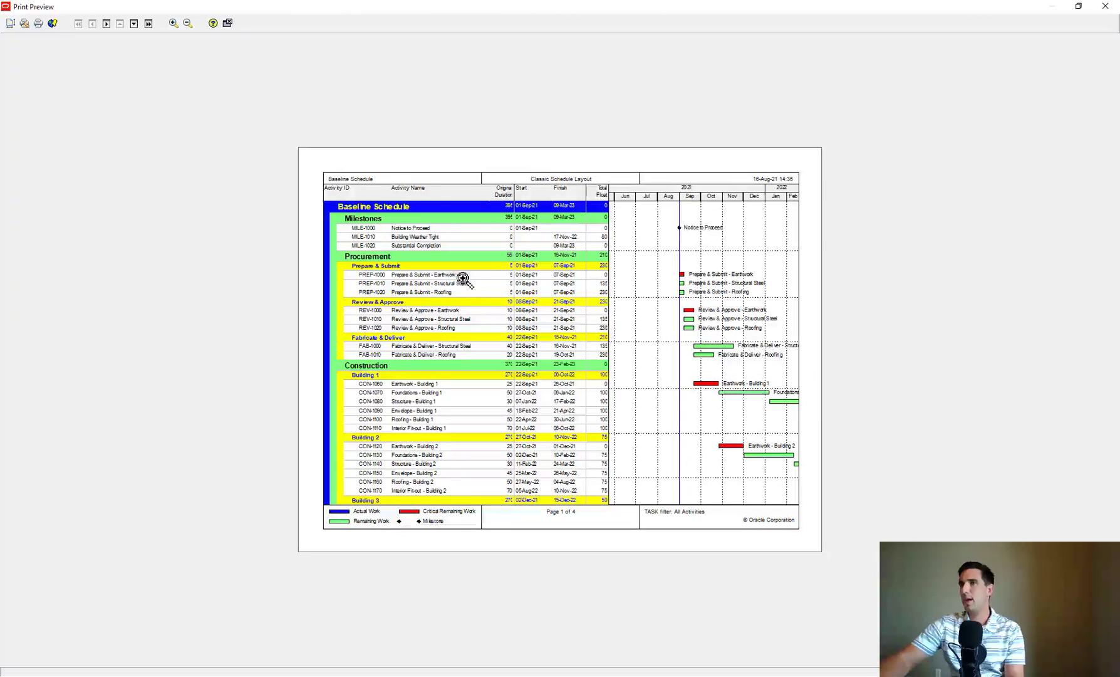
Set Page Setup to fit the timescale to 1 page wide, giving Page 1 of 2
{"action": "left_click", "coordinate": [10, 23]}
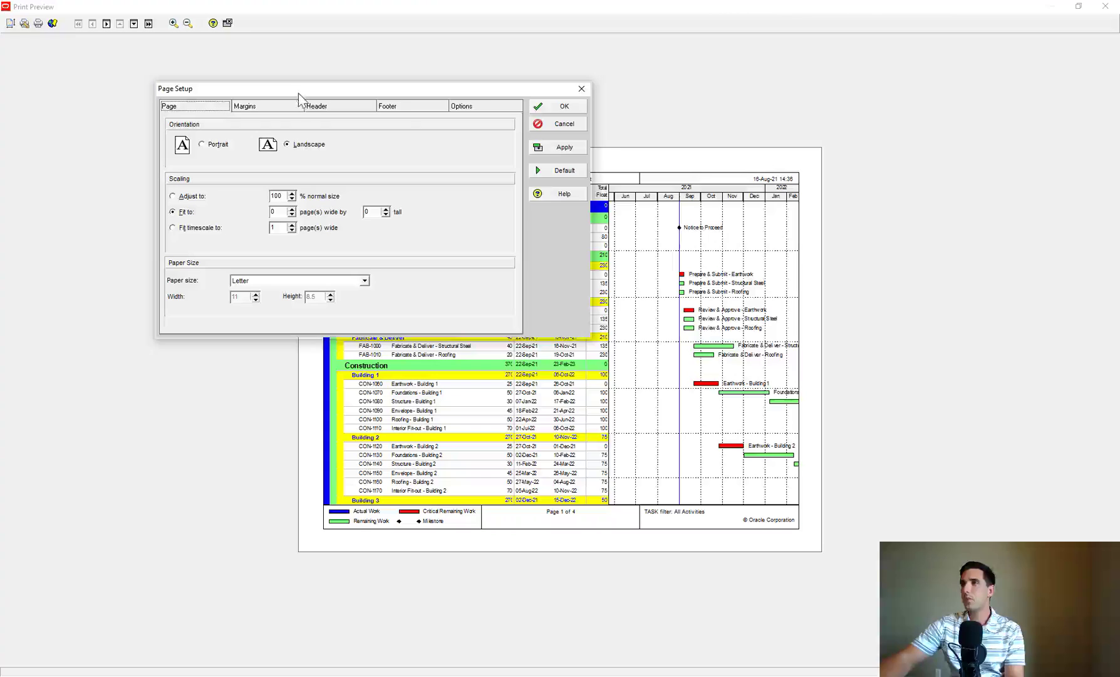
{"action": "left_click_drag", "start_coordinate": [301, 96], "coordinate": [339, 94]}
{"action": "left_click", "coordinate": [209, 225]}
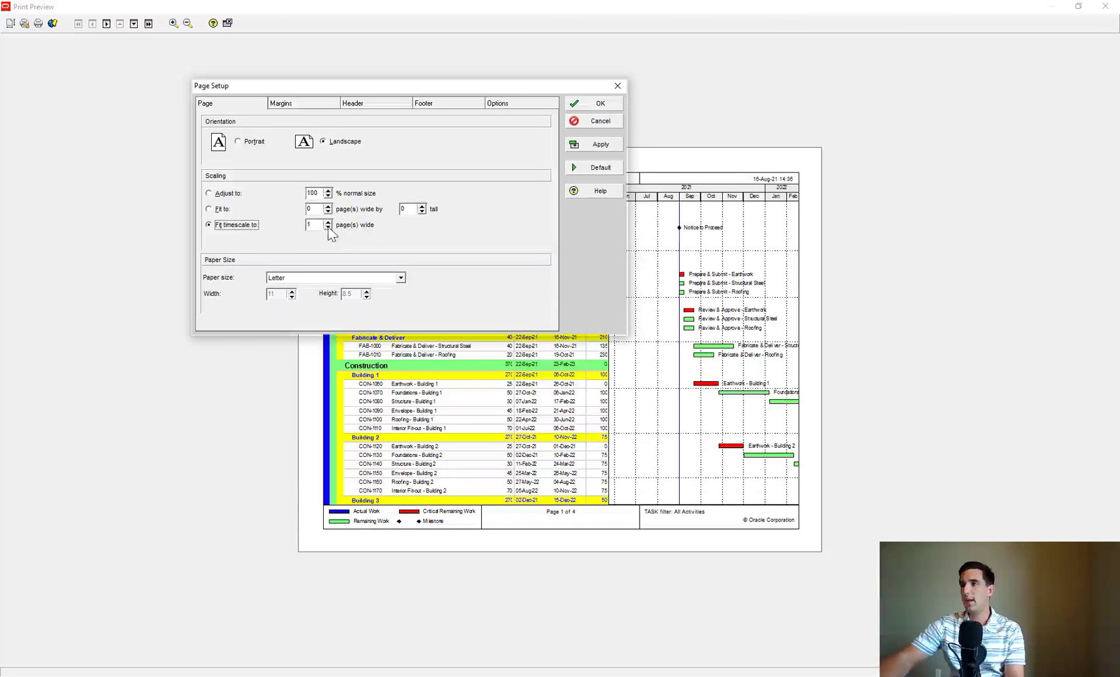
{"action": "left_click", "coordinate": [599, 145]}
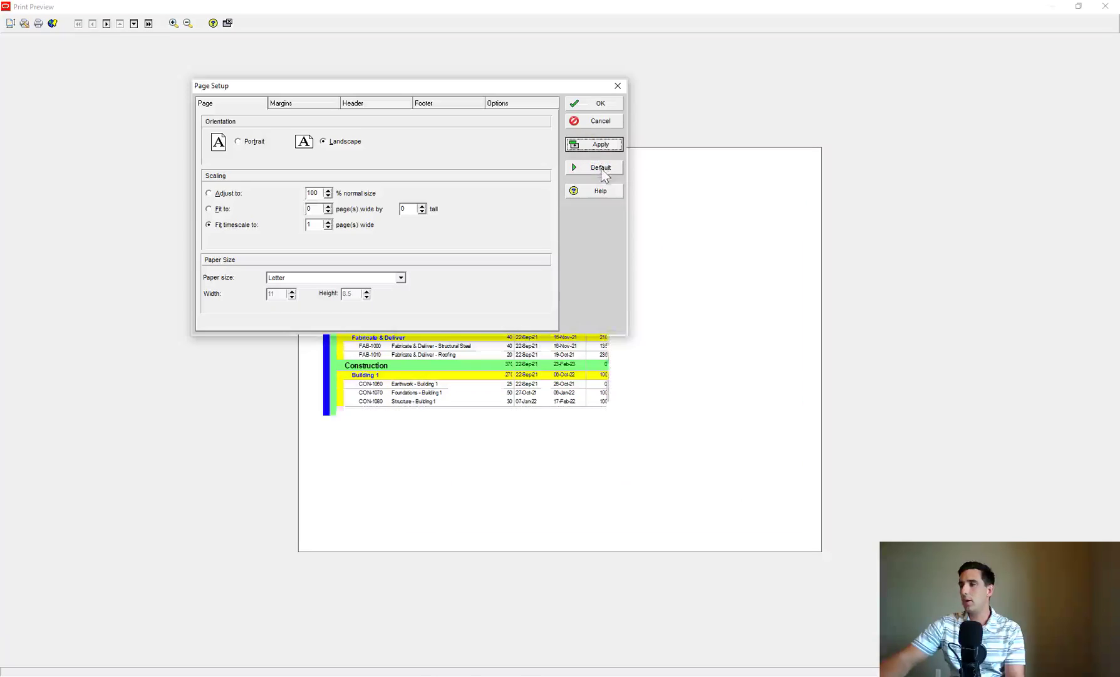
{"action": "left_click", "coordinate": [607, 104]}
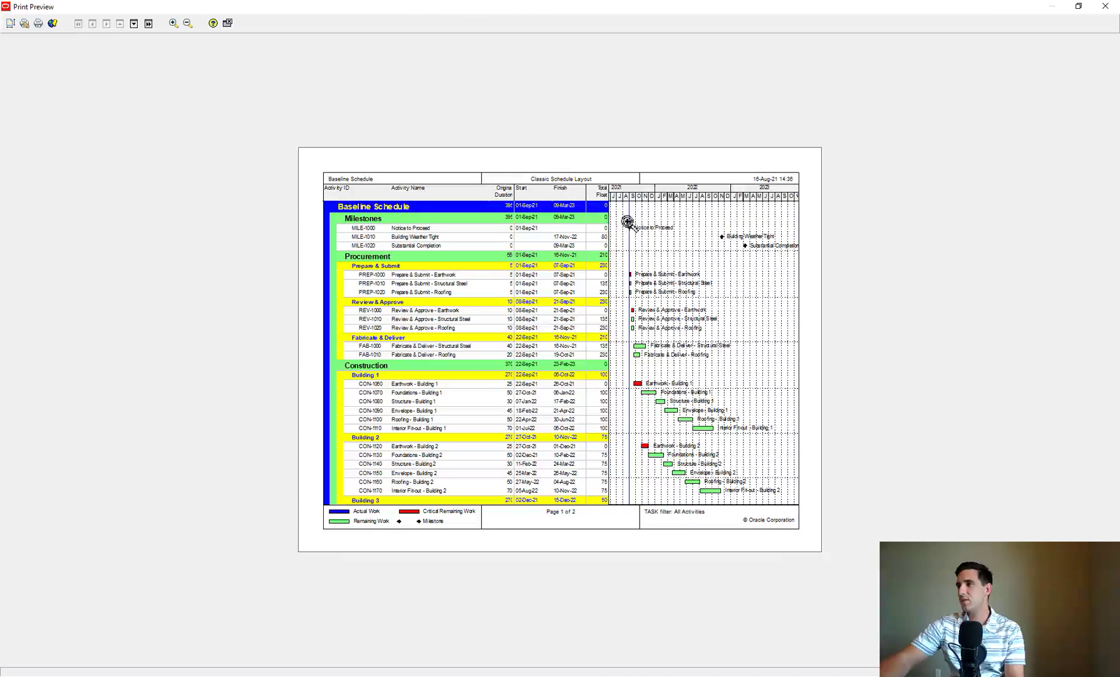
Review the timescale settings on the Page Setup Options tab without changing them
{"action": "left_click", "coordinate": [10, 23]}
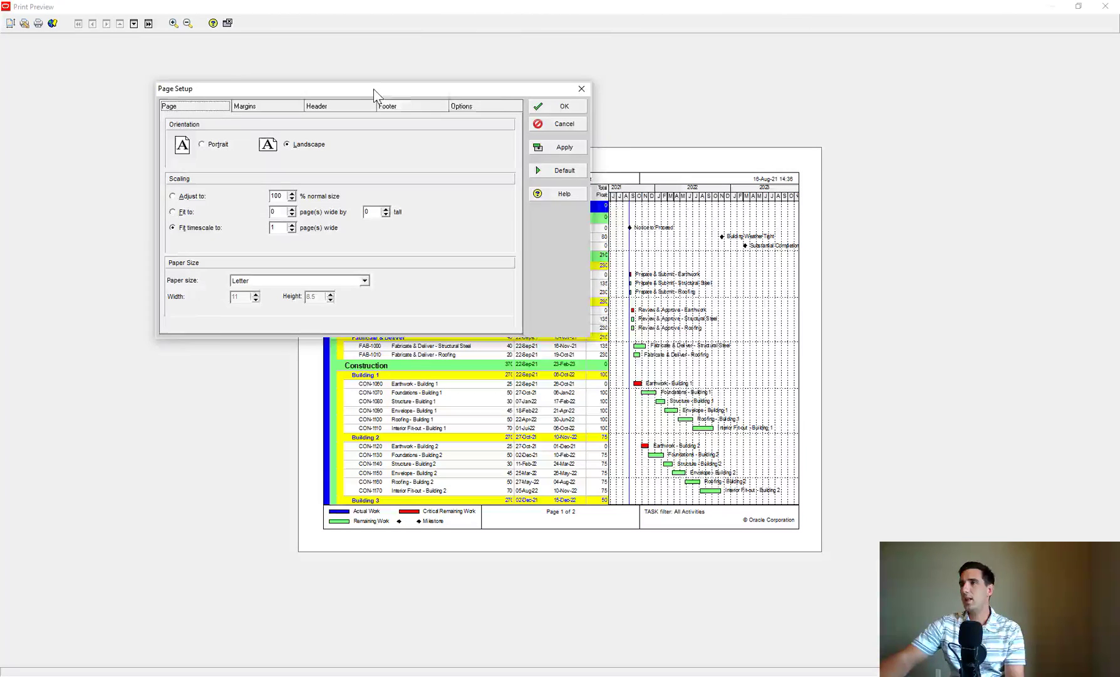
{"action": "left_click_drag", "start_coordinate": [374, 90], "coordinate": [410, 90]}
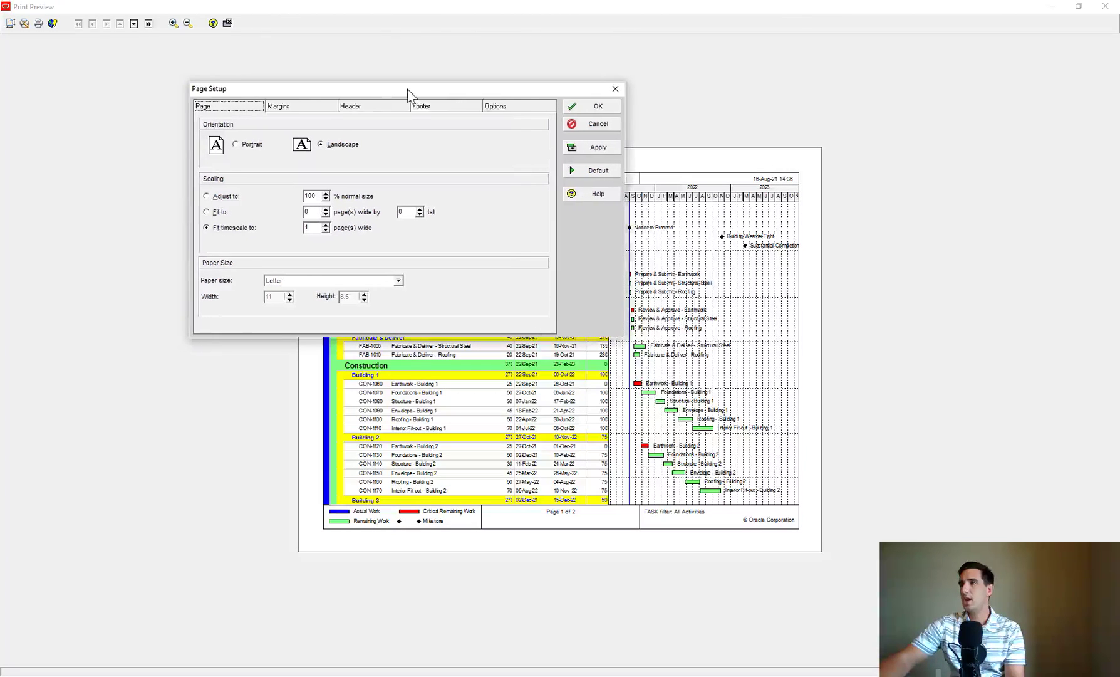
{"action": "left_click", "coordinate": [514, 109]}
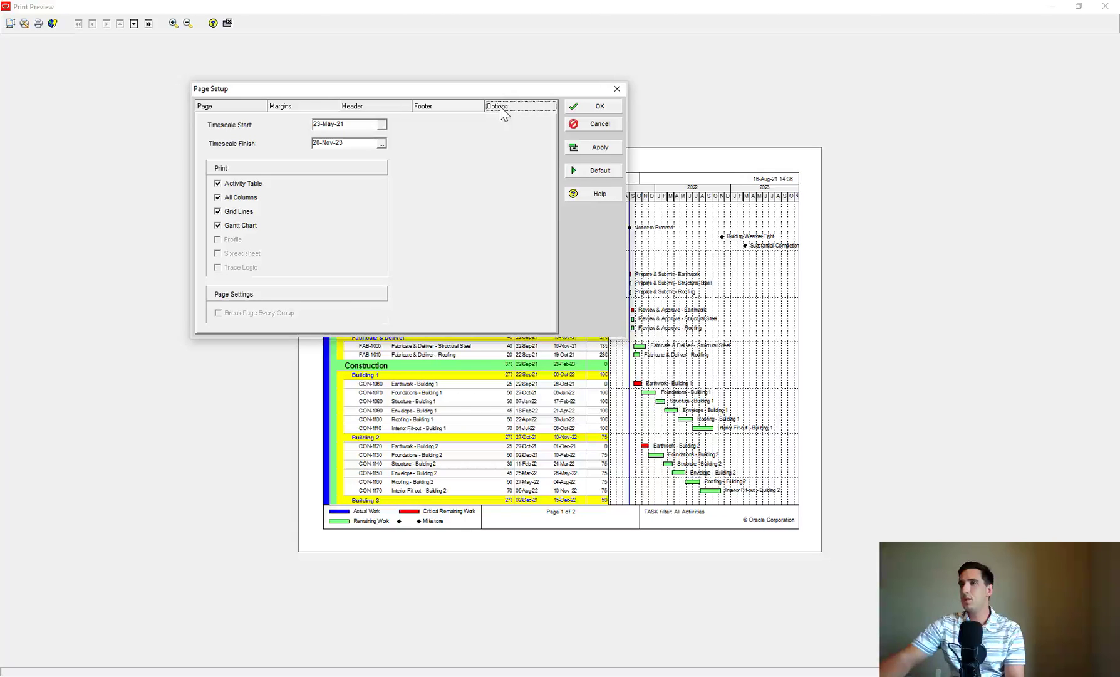
{"action": "left_click", "coordinate": [207, 108]}
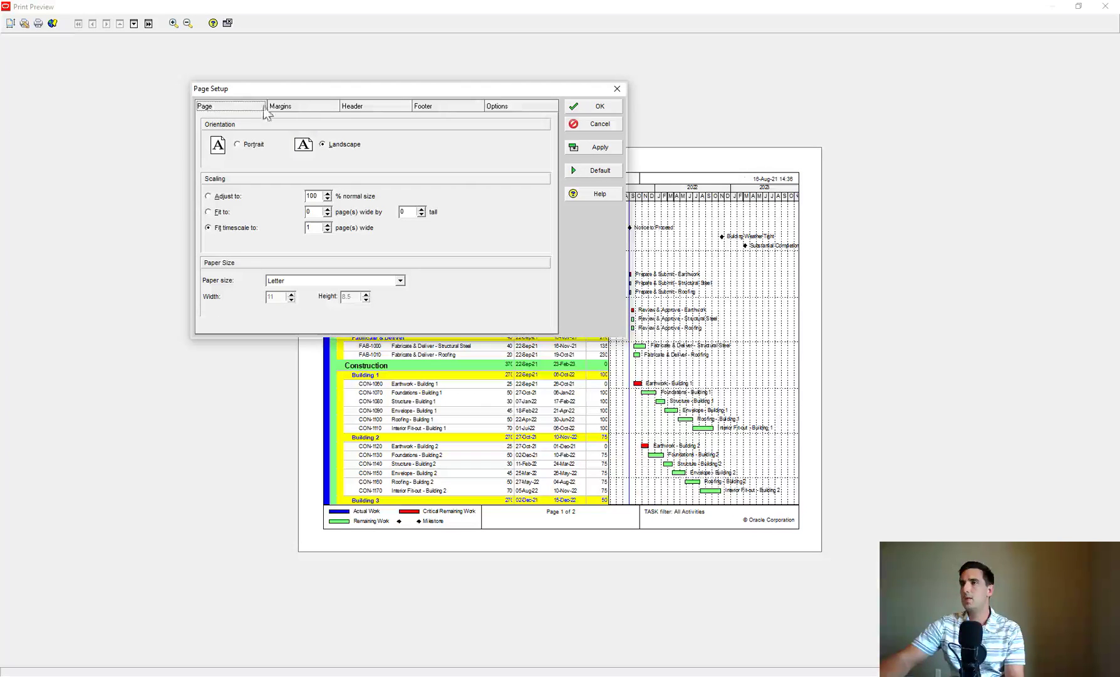
{"action": "left_click", "coordinate": [506, 108]}
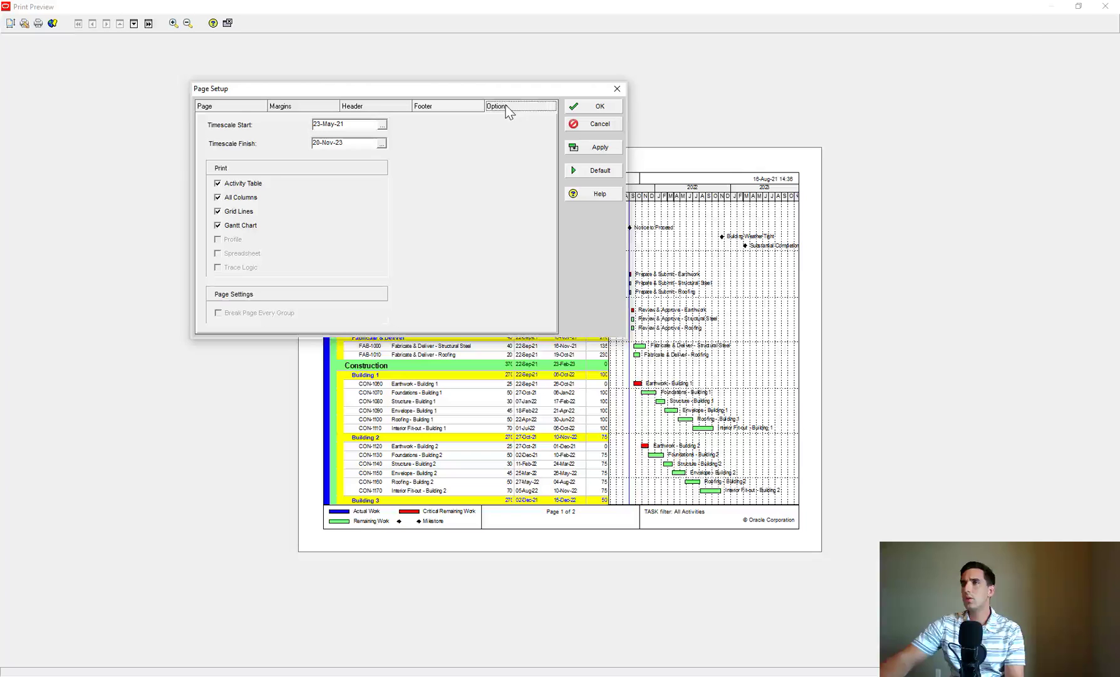
{"action": "left_click_drag", "start_coordinate": [506, 89], "coordinate": [450, 87]}
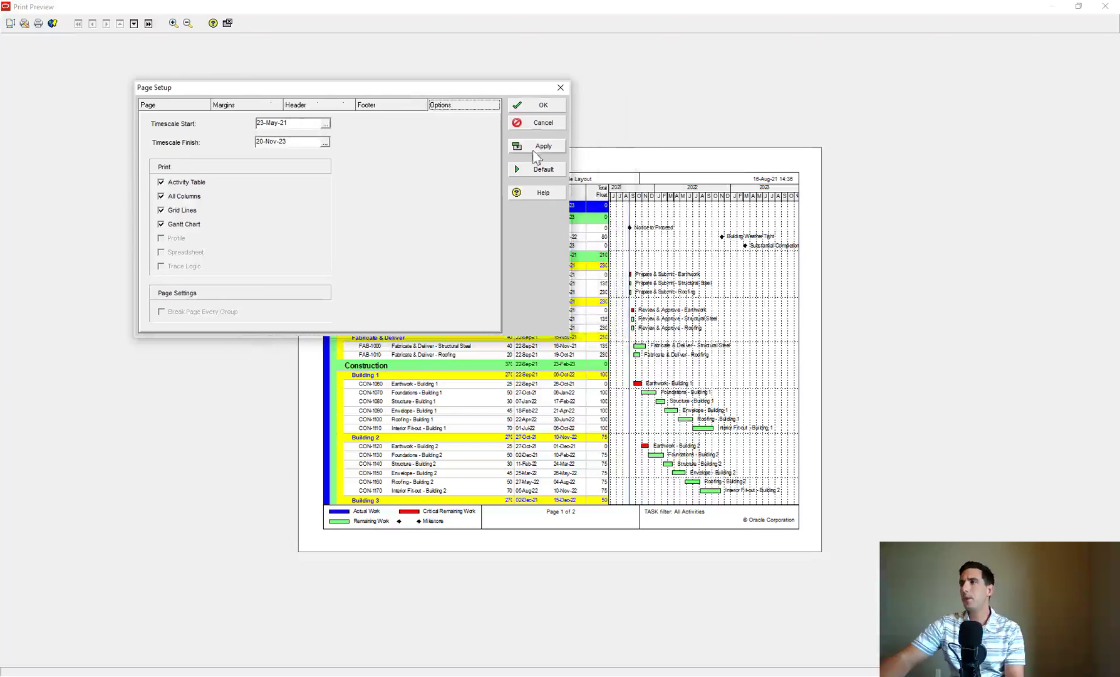
{"action": "left_click", "coordinate": [560, 88]}
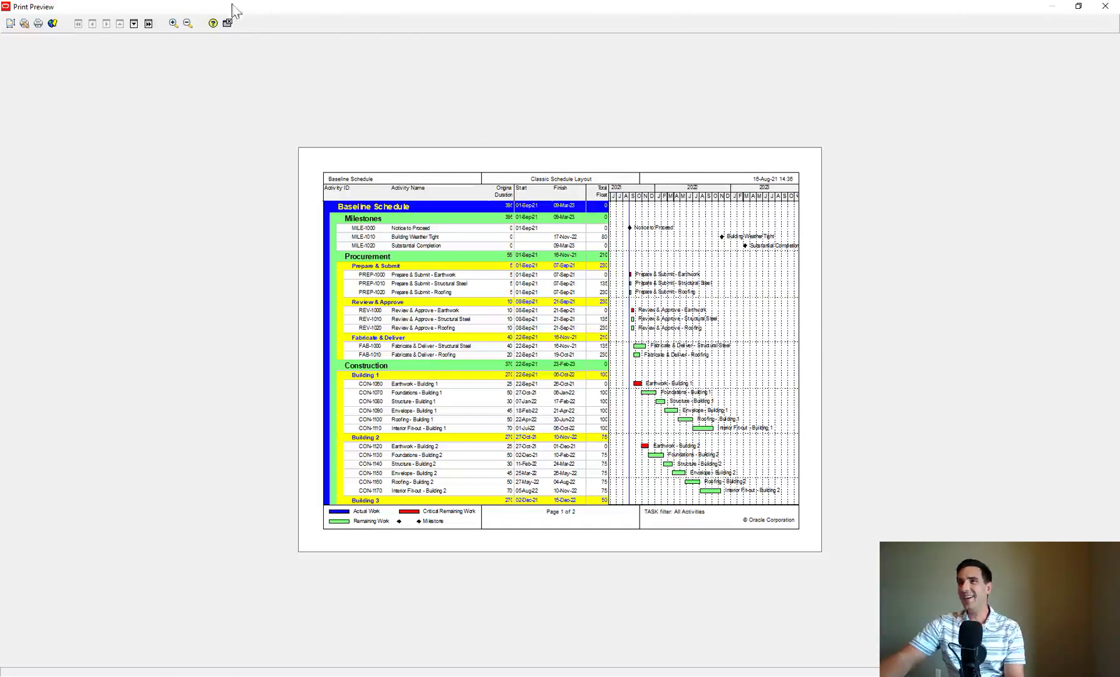
Leave Print Preview, shift the Gantt timescale to start around September 2021, and preview again
{"action": "left_click", "coordinate": [228, 24]}
{"action": "left_click_drag", "start_coordinate": [562, 102], "coordinate": [499, 104]}
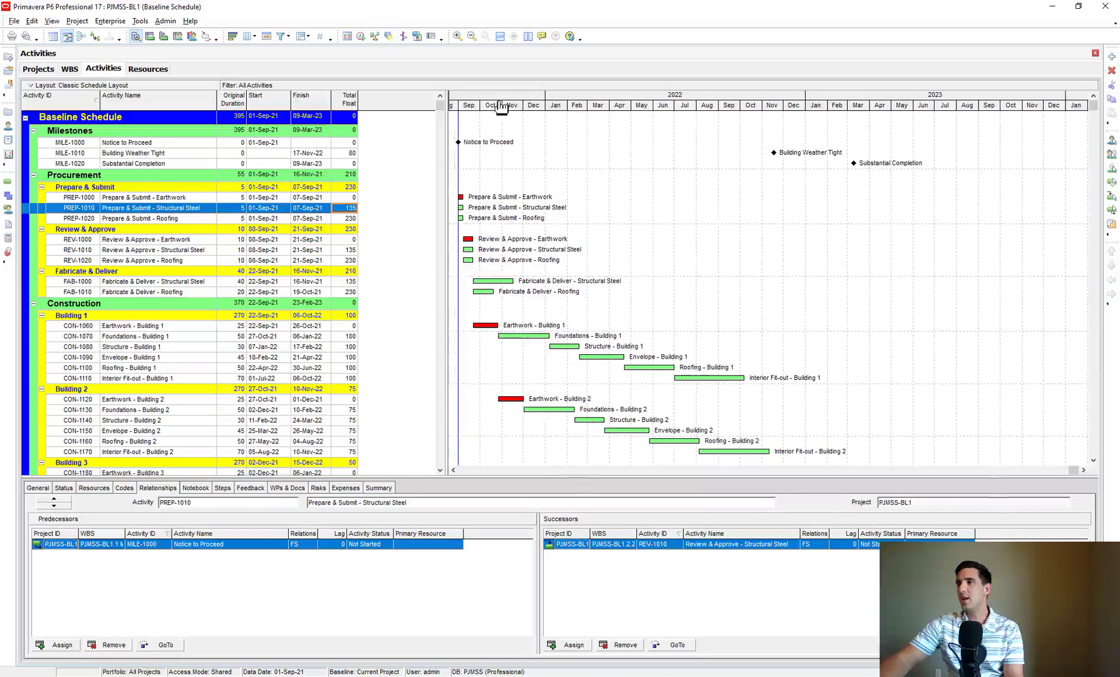
{"action": "left_click", "coordinate": [24, 36]}
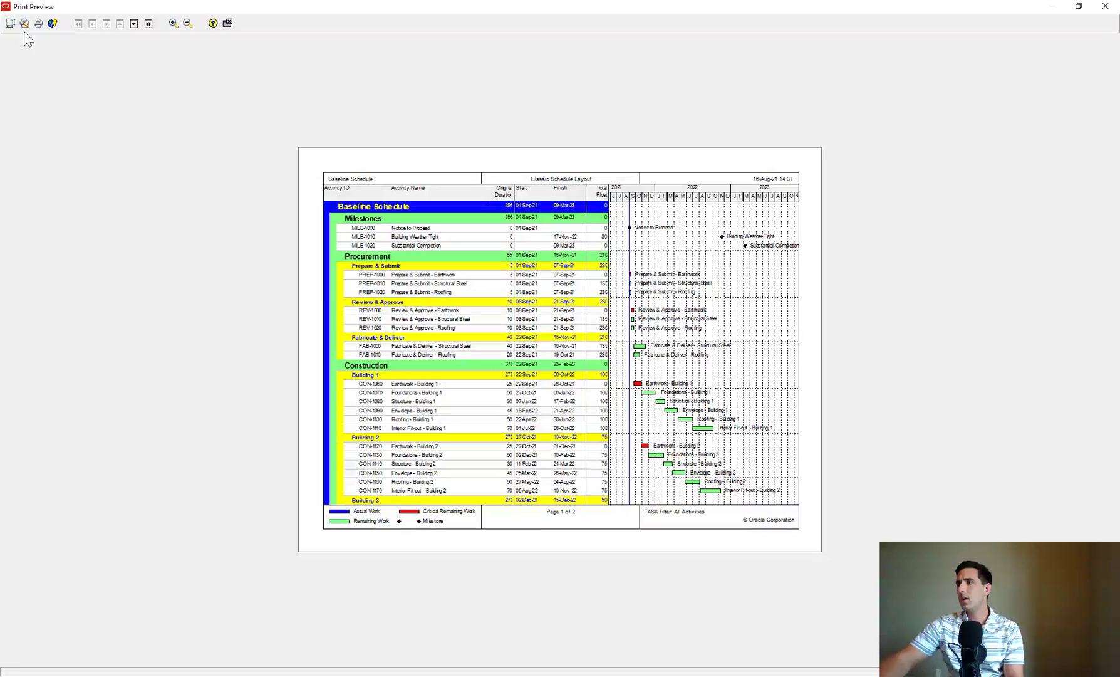
Change the printout's Timescale Start from 23-May-21 to 23-Jul-21 in Page Setup Options
{"action": "left_click", "coordinate": [11, 23]}
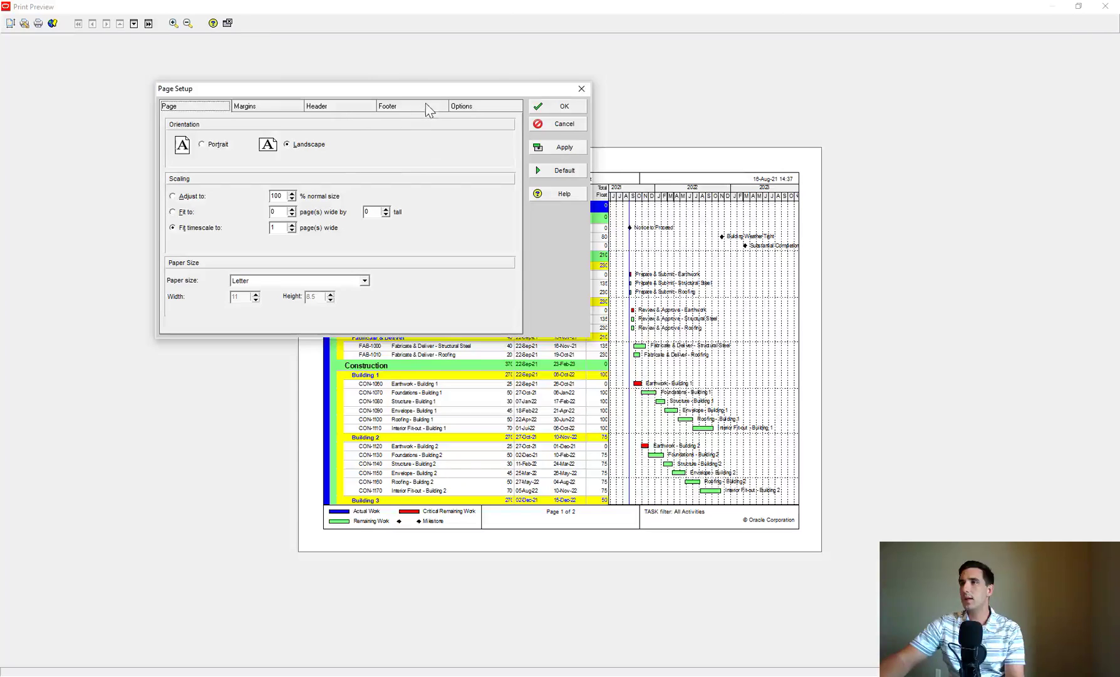
{"action": "left_click", "coordinate": [484, 107]}
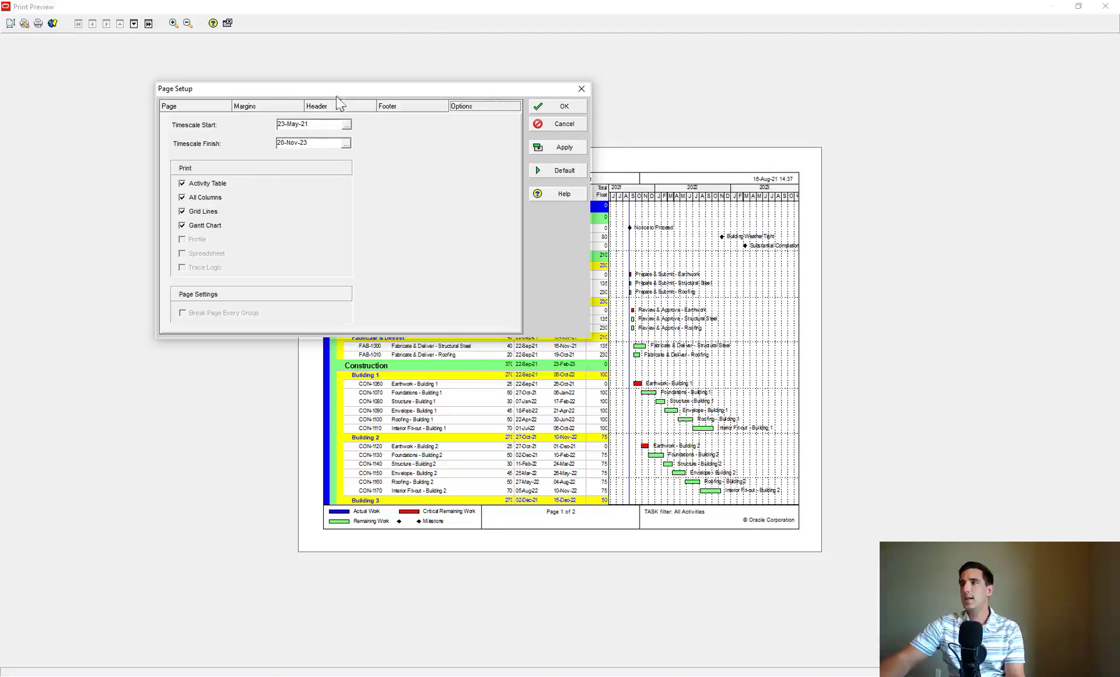
{"action": "left_click_drag", "start_coordinate": [336, 94], "coordinate": [389, 280]}
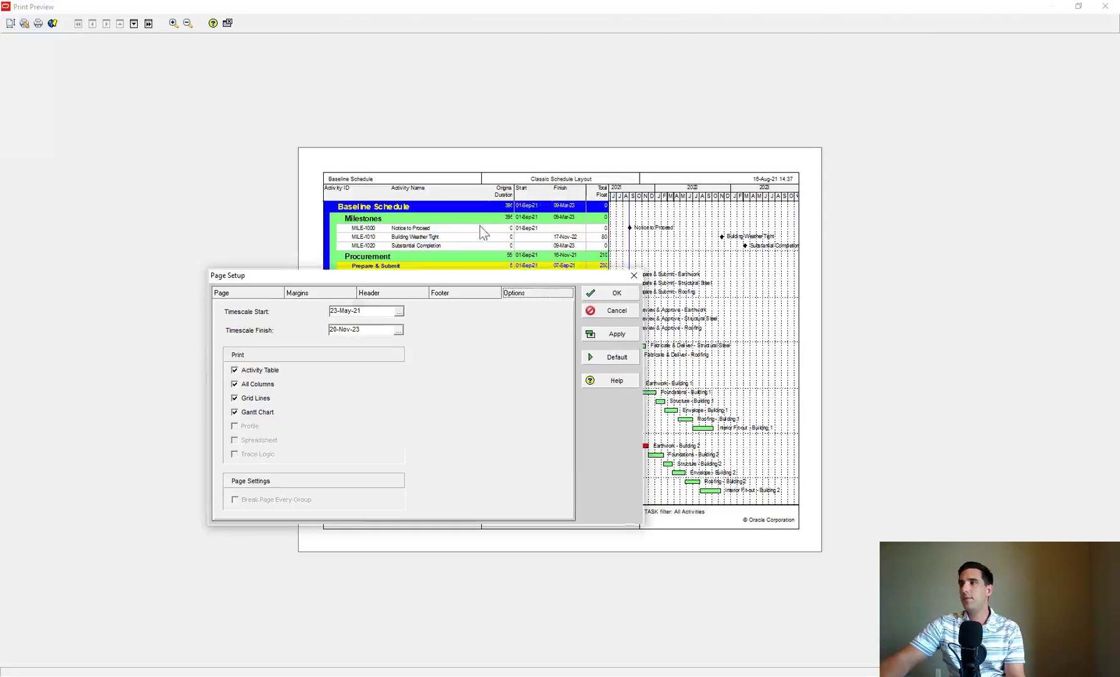
{"action": "left_click", "coordinate": [346, 310]}
{"action": "double_click", "coordinate": [346, 310]}
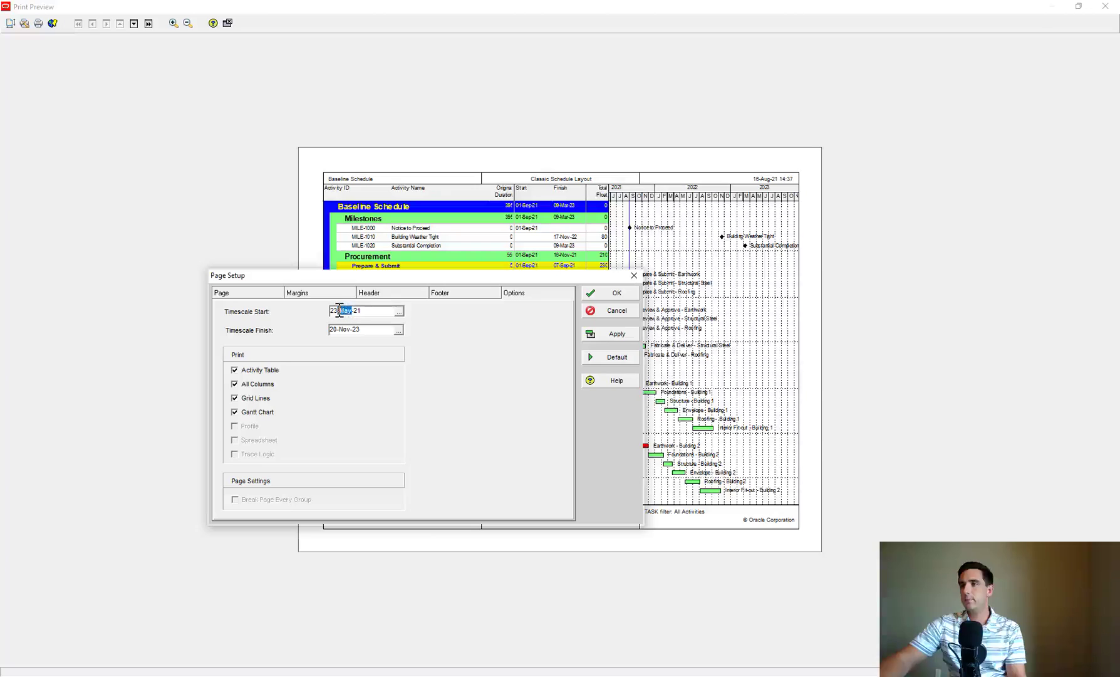
{"action": "type", "text": "Jul"}
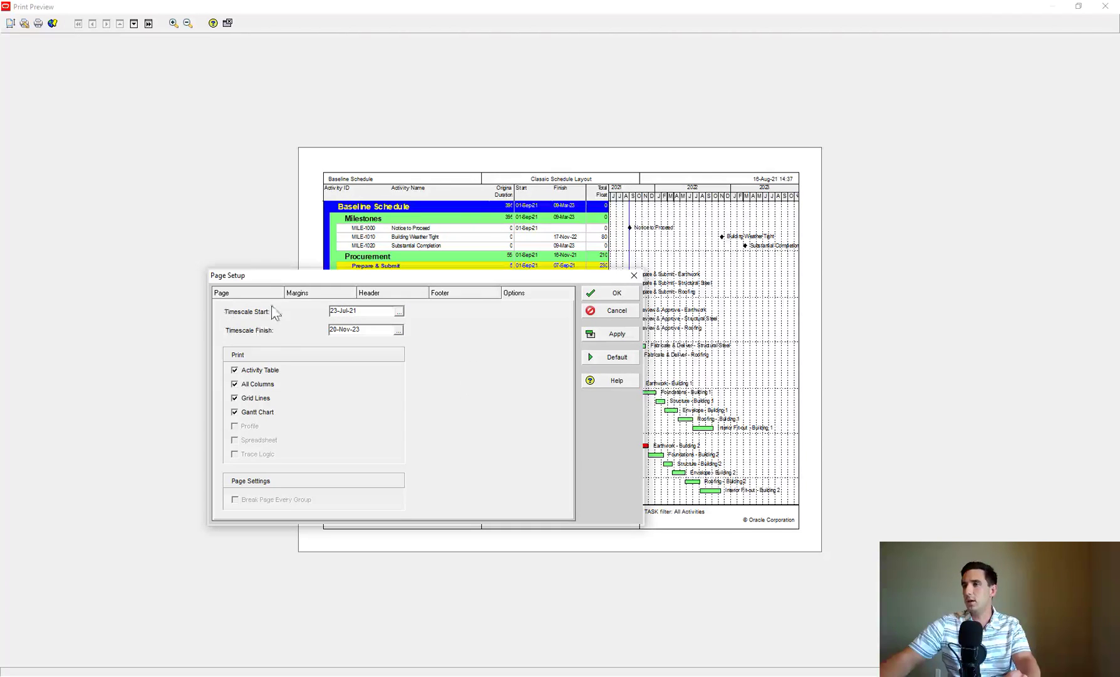
{"action": "left_click", "coordinate": [616, 336]}
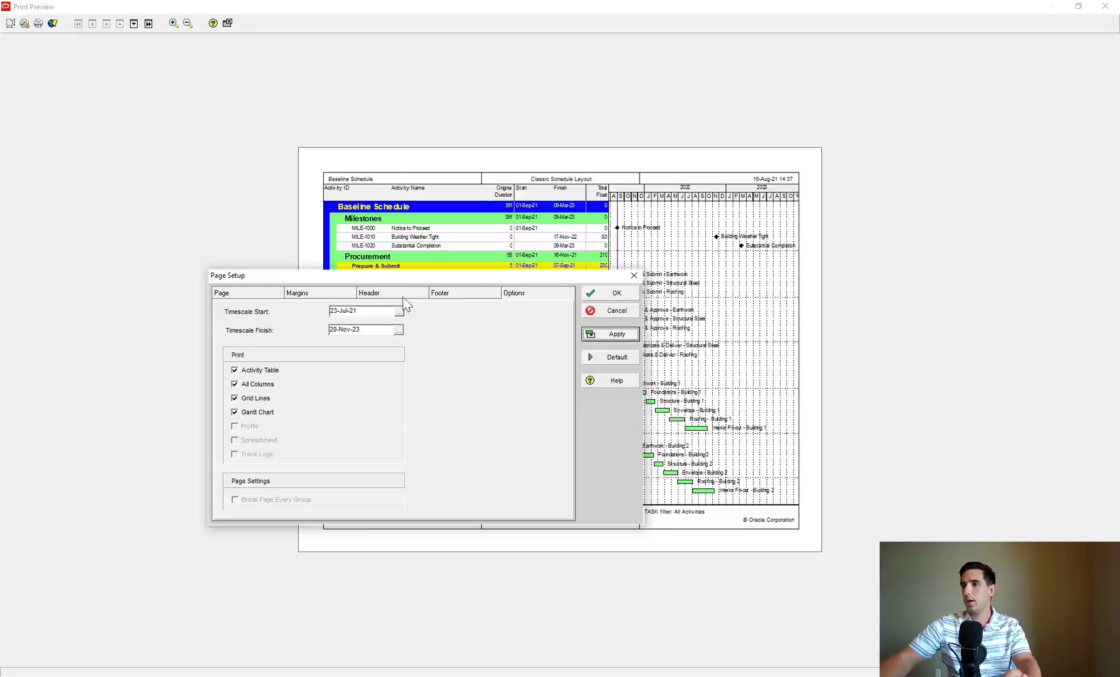
{"action": "left_click", "coordinate": [595, 335]}
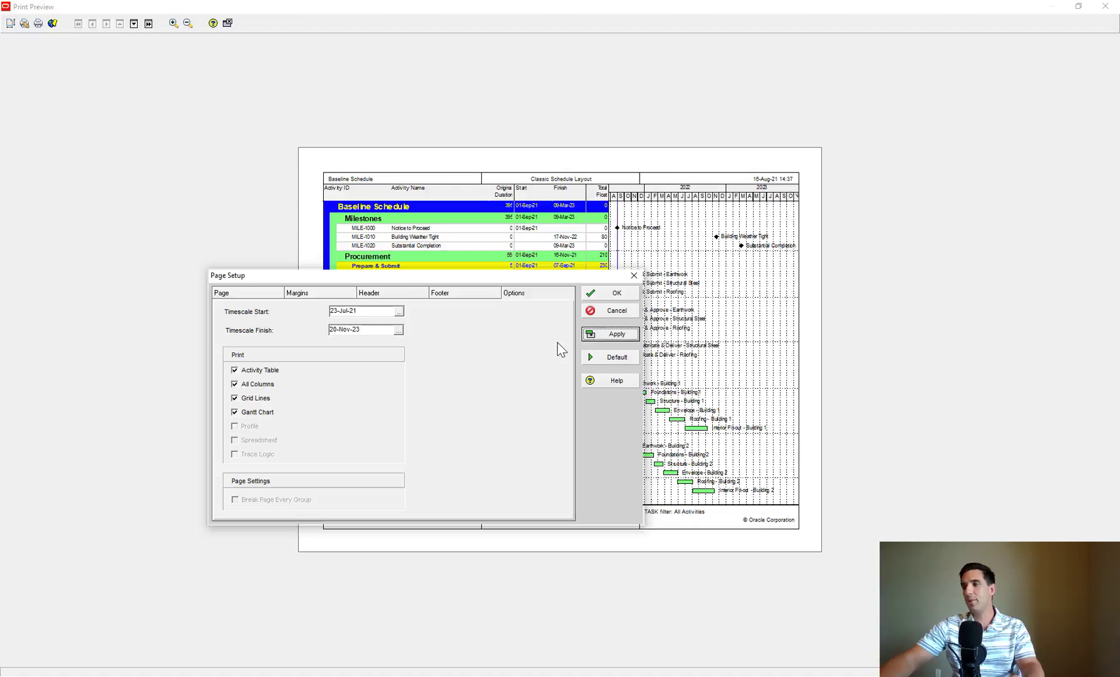
{"action": "left_click", "coordinate": [620, 311]}
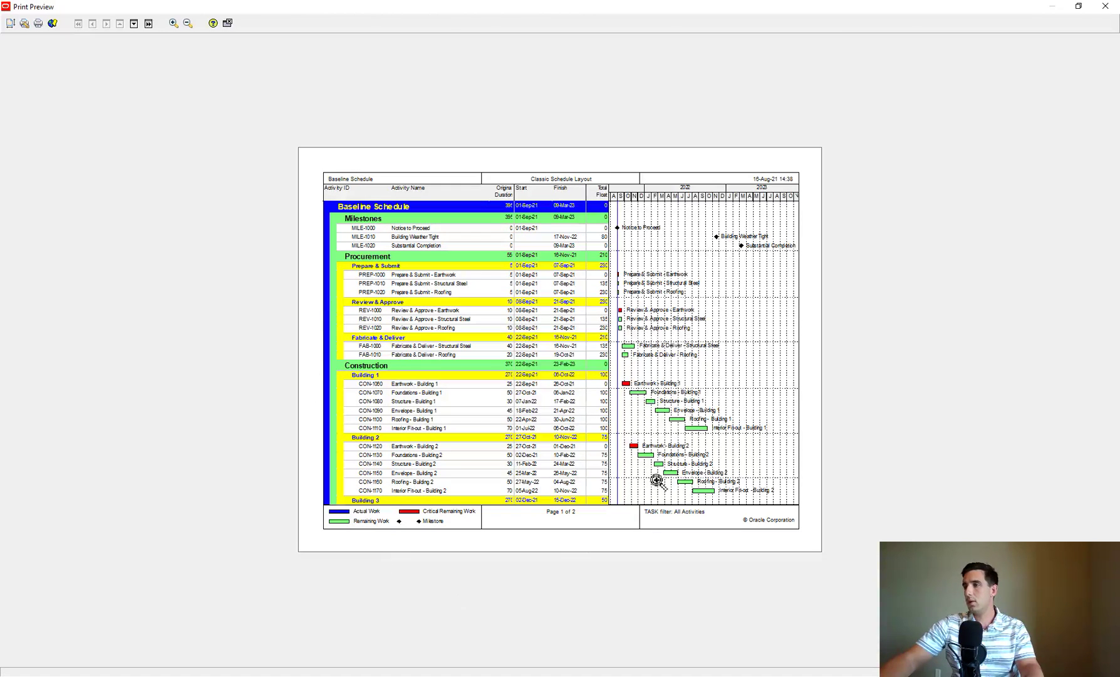